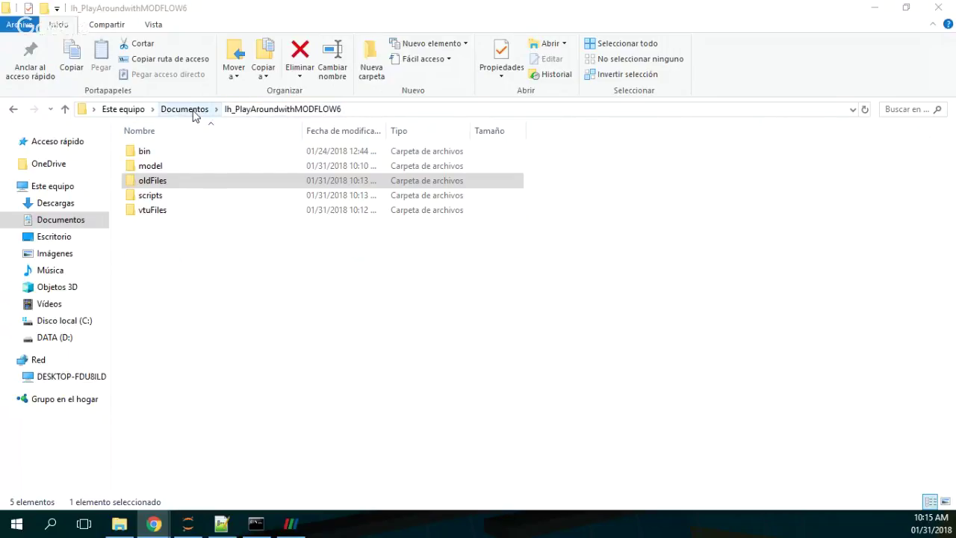
Step: Examine the contents of the bin, model and scripts folders in lh_PlayAroundwithMODFLOW6, and check the vtuFiles folder's information
{"action": "double_click", "coordinate": [155, 155]}
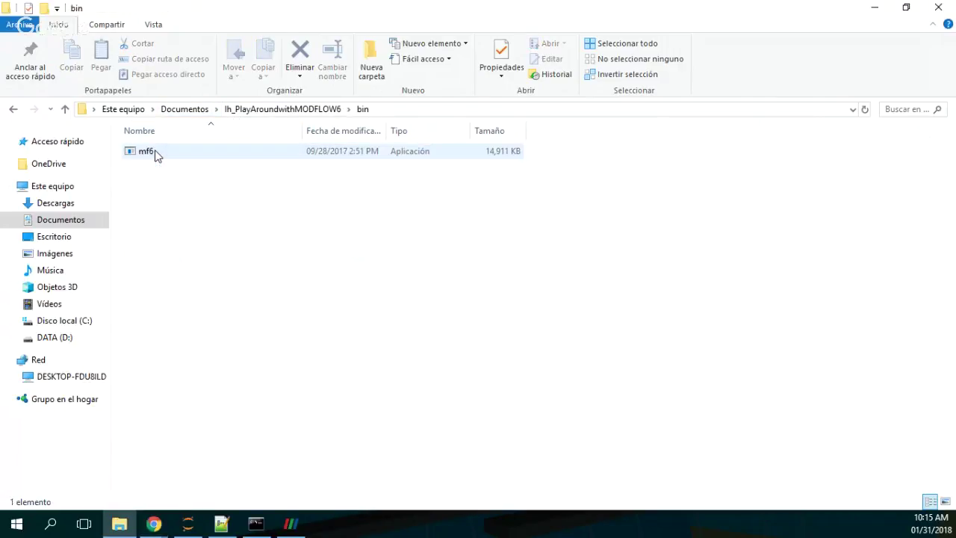
{"action": "left_click", "coordinate": [259, 113]}
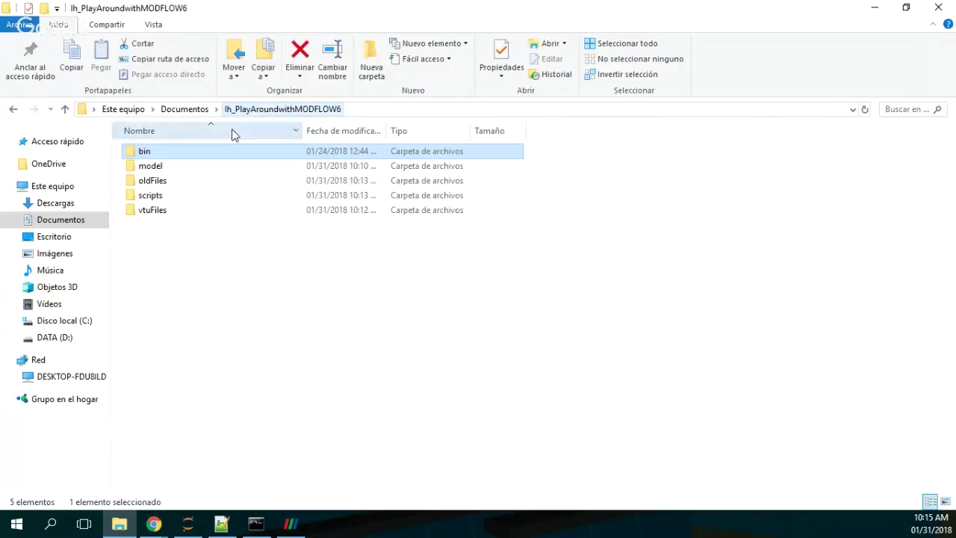
{"action": "left_click", "coordinate": [161, 168]}
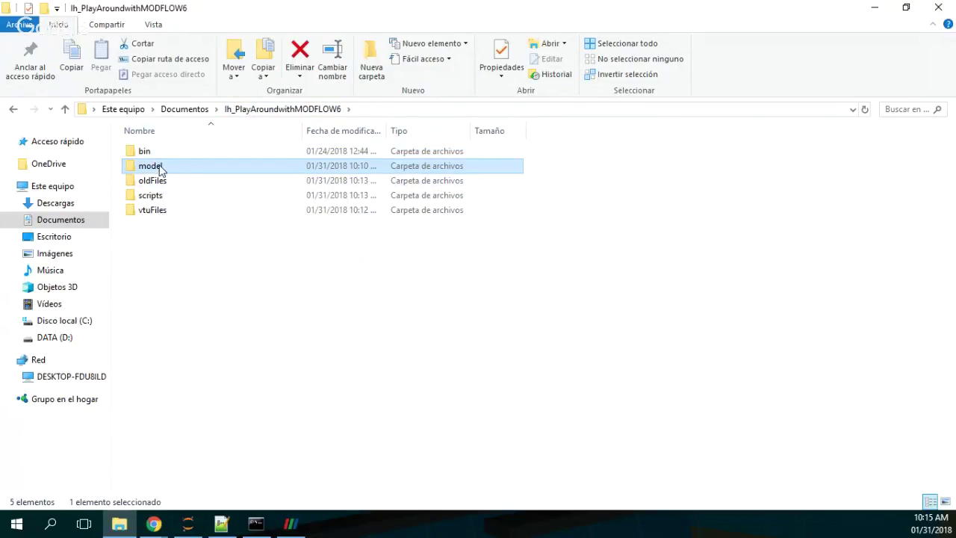
{"action": "double_click", "coordinate": [159, 170]}
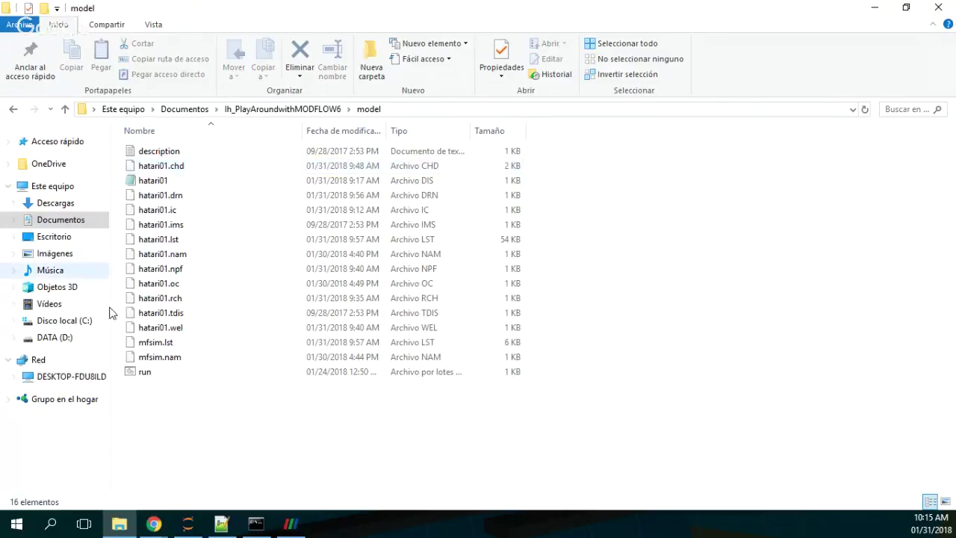
{"action": "left_click", "coordinate": [297, 110]}
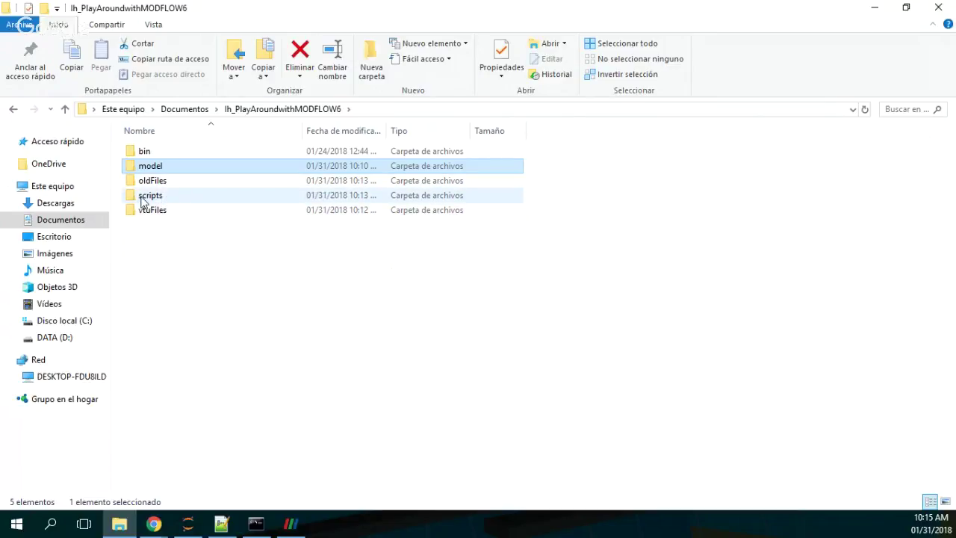
{"action": "double_click", "coordinate": [145, 197]}
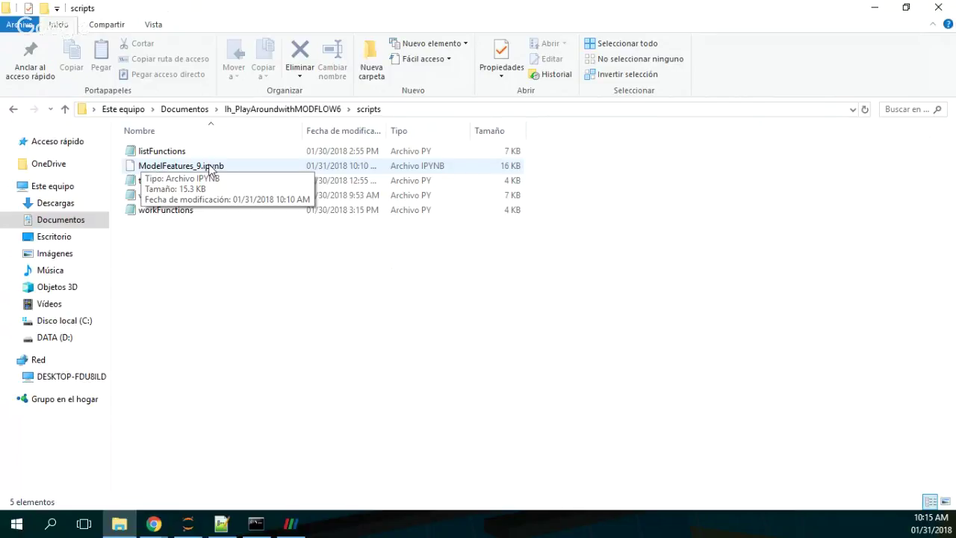
{"action": "left_click", "coordinate": [270, 112]}
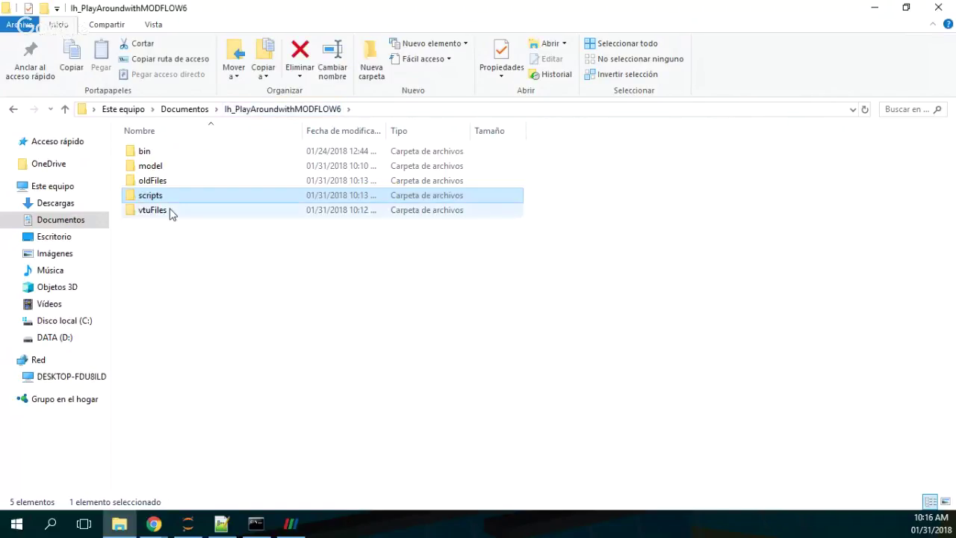
{"action": "left_click", "coordinate": [171, 211]}
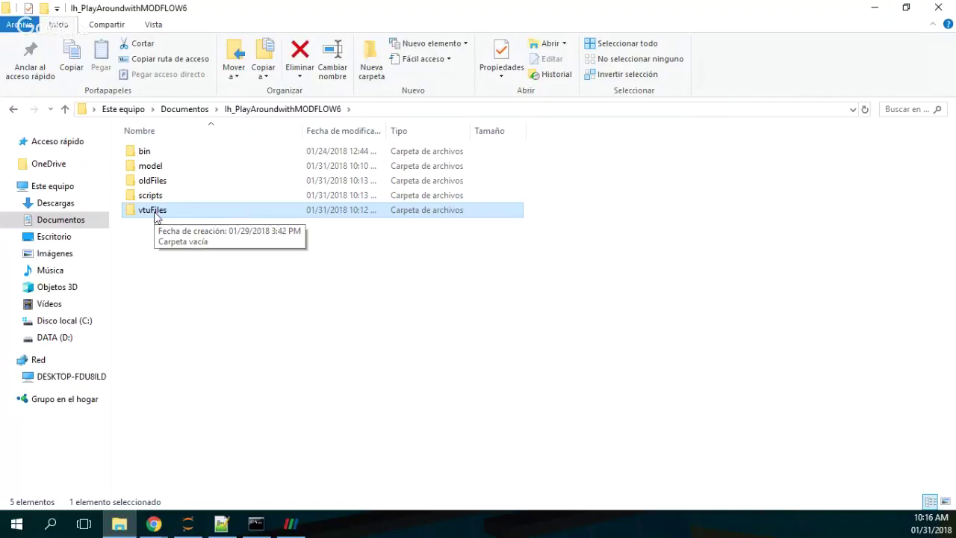
Step: Open the run batch file from the model folder in Notepad++, review its commands and close the editor
{"action": "double_click", "coordinate": [167, 170]}
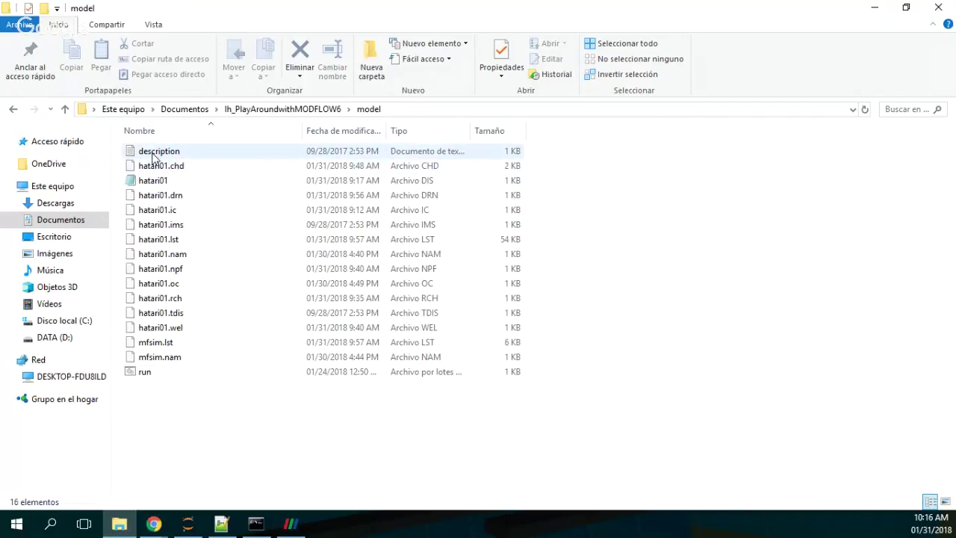
{"action": "right_click", "coordinate": [142, 371]}
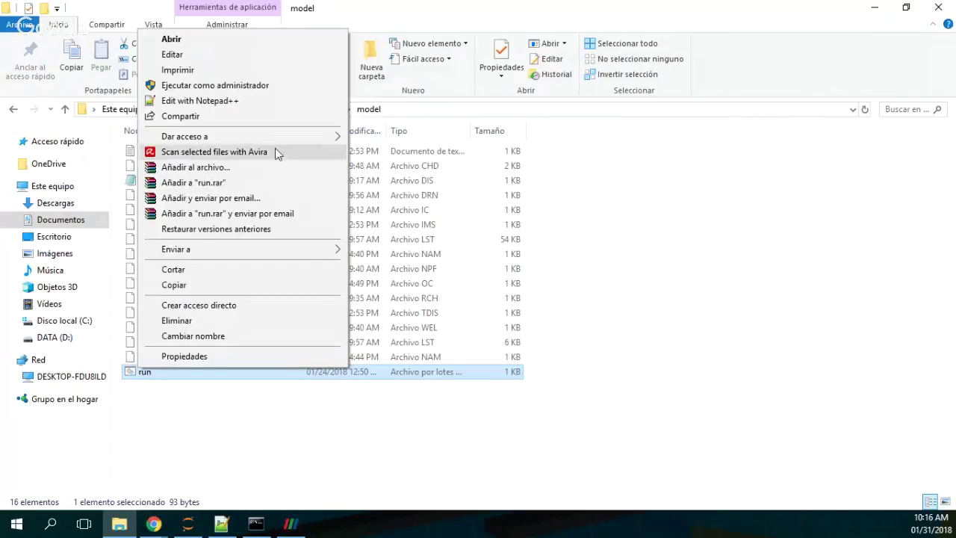
{"action": "left_click", "coordinate": [268, 107]}
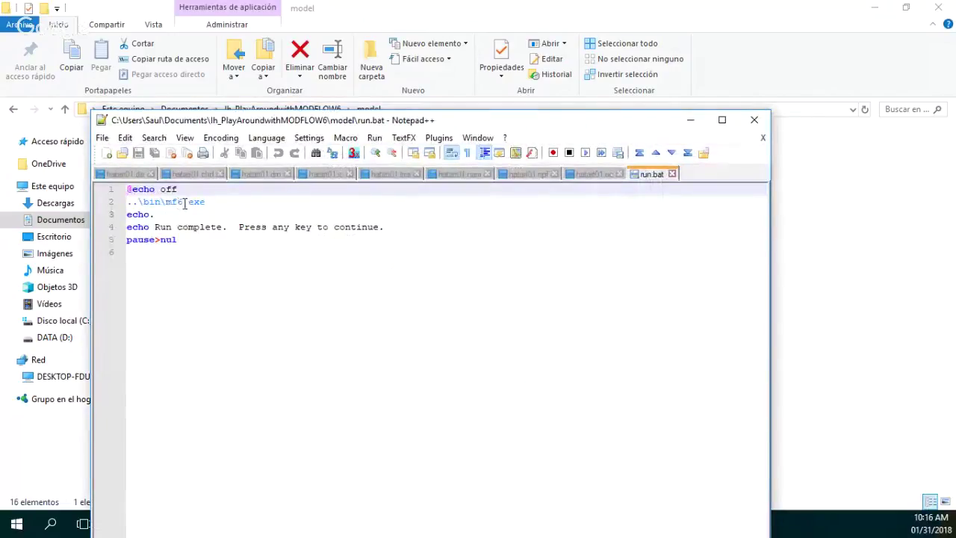
{"action": "left_click", "coordinate": [755, 120]}
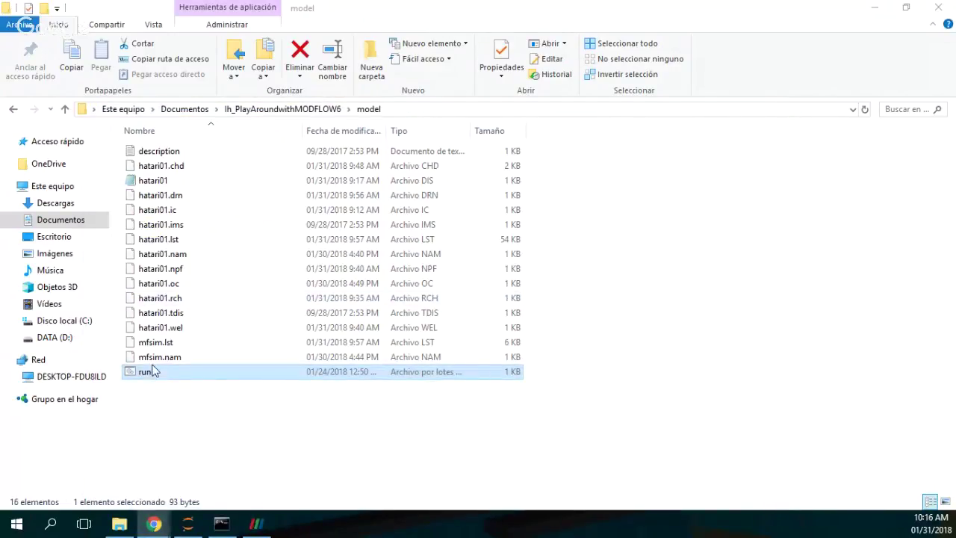
{"action": "left_click", "coordinate": [167, 154]}
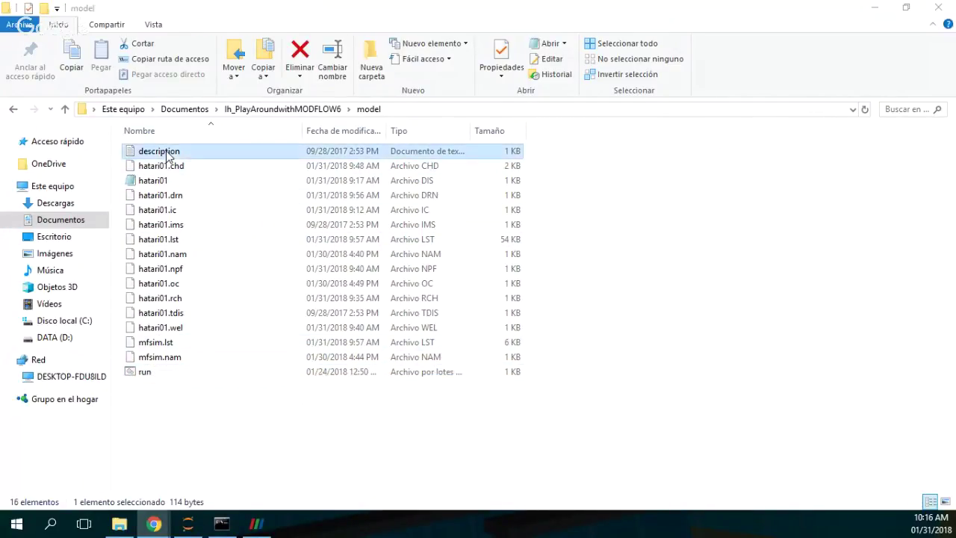
{"action": "right_click", "coordinate": [166, 150]}
{"action": "left_click", "coordinate": [155, 469]}
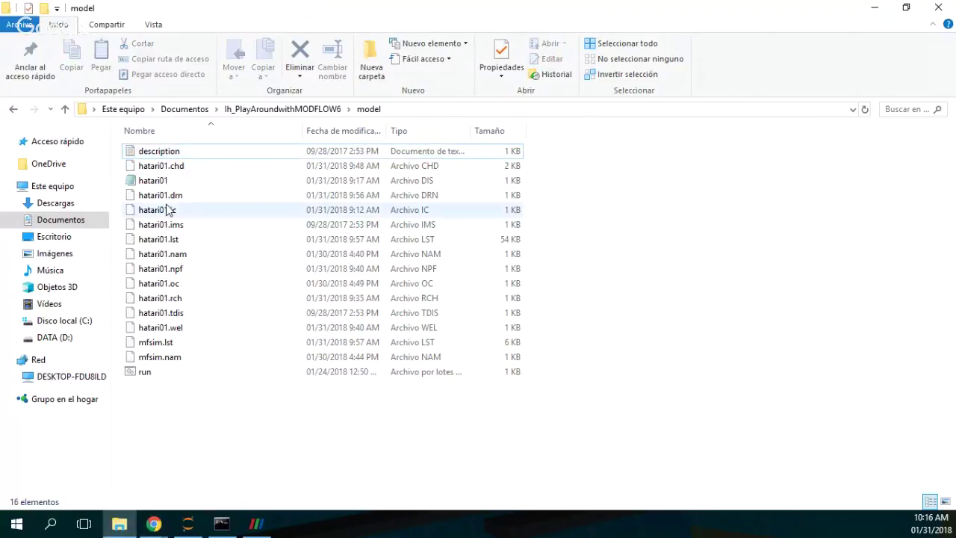
{"action": "left_click", "coordinate": [180, 170]}
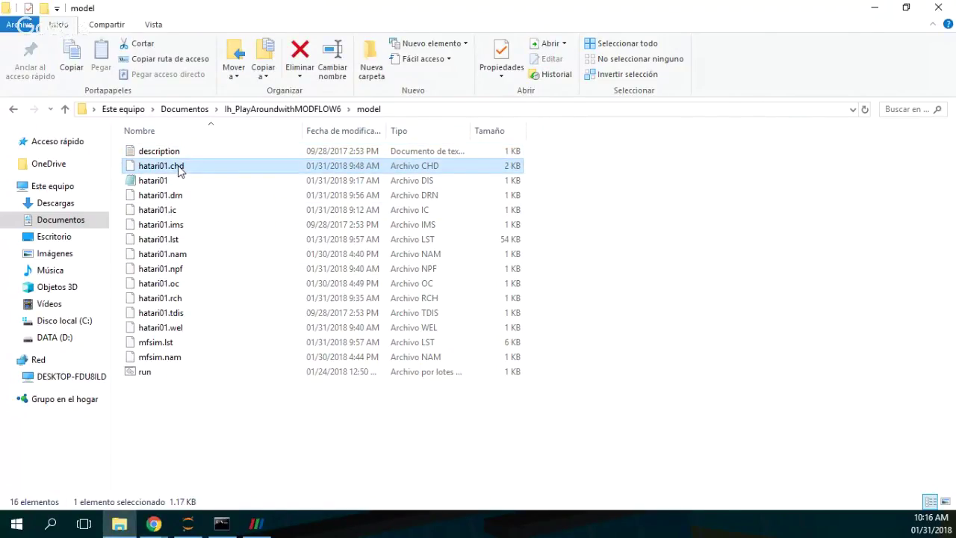
{"action": "right_click", "coordinate": [179, 171]}
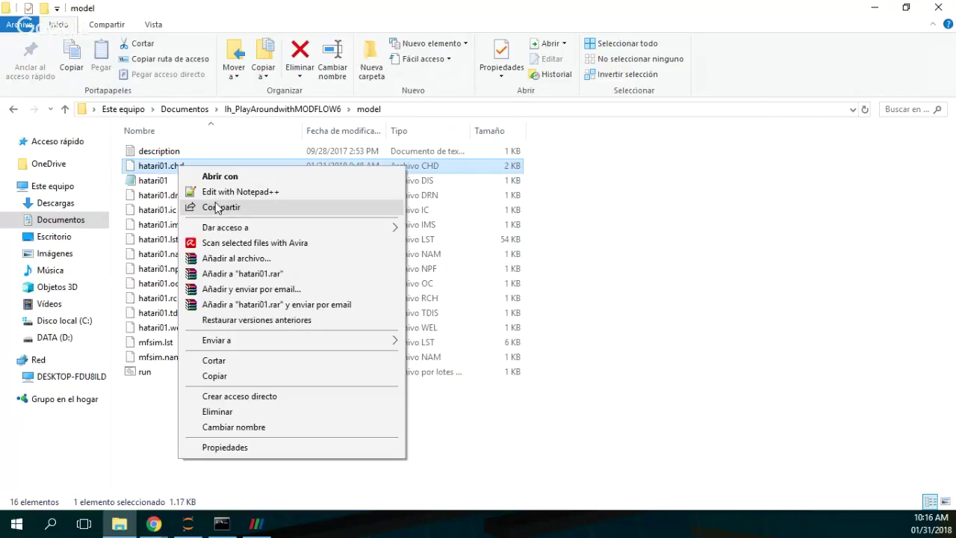
{"action": "left_click", "coordinate": [618, 299]}
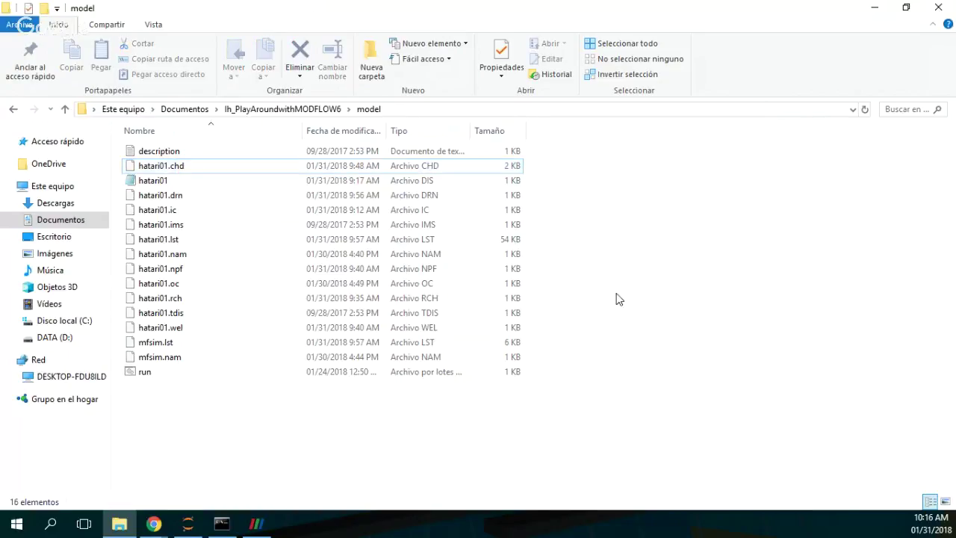
Step: Open hatari01.nam in Notepad++, review the DIS6, IC6, CHD6, NPF6 and WEL6 package entries, and return to the model folder
{"action": "right_click", "coordinate": [185, 254]}
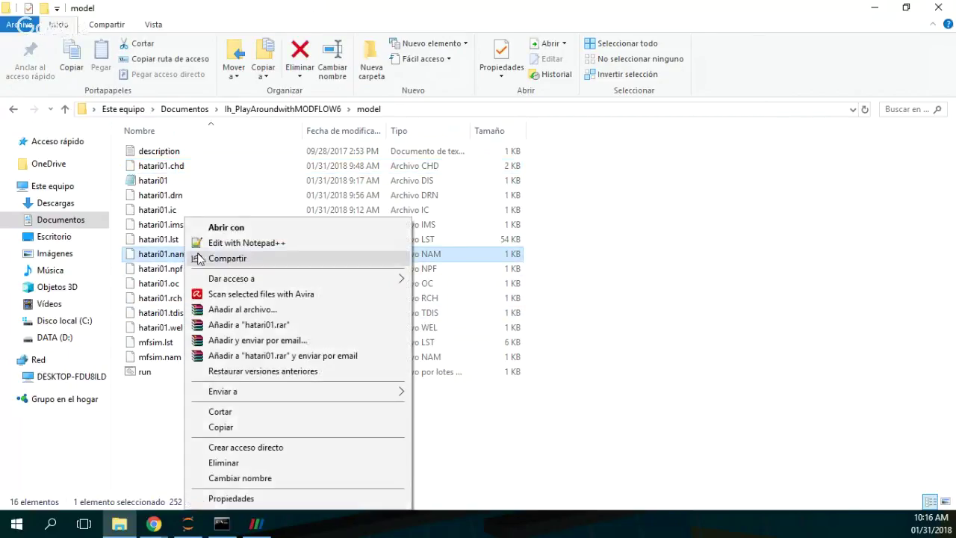
{"action": "left_click", "coordinate": [273, 243]}
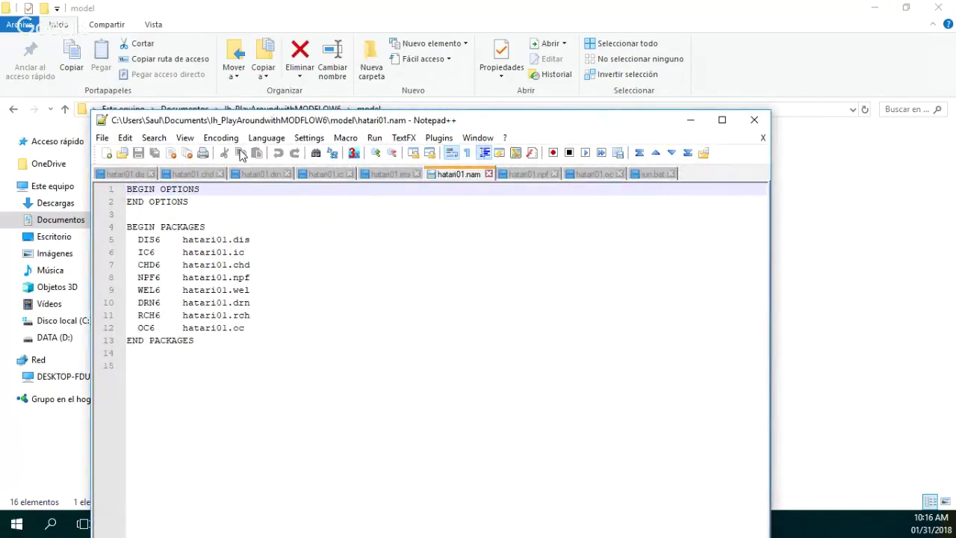
{"action": "left_click_drag", "start_coordinate": [278, 120], "coordinate": [275, 41]}
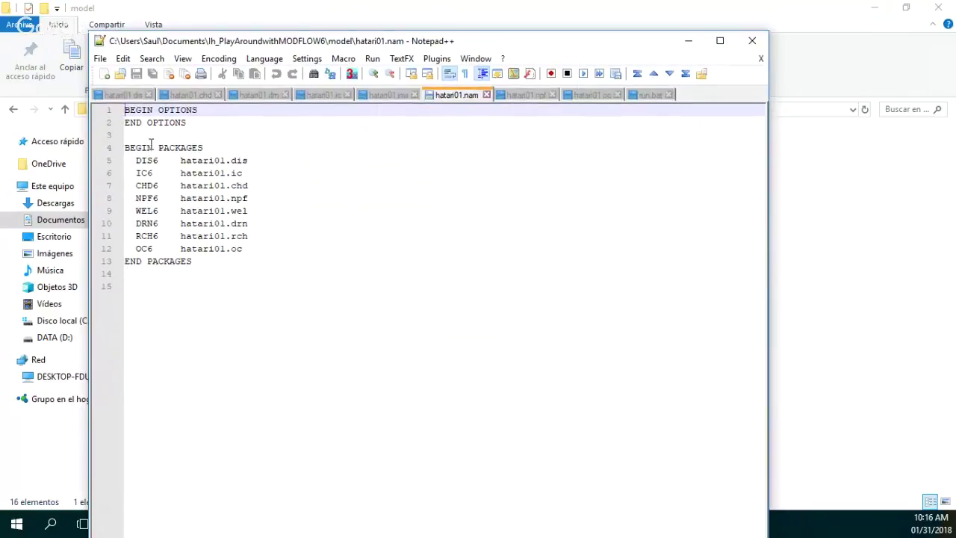
{"action": "left_click_drag", "start_coordinate": [136, 160], "coordinate": [260, 160]}
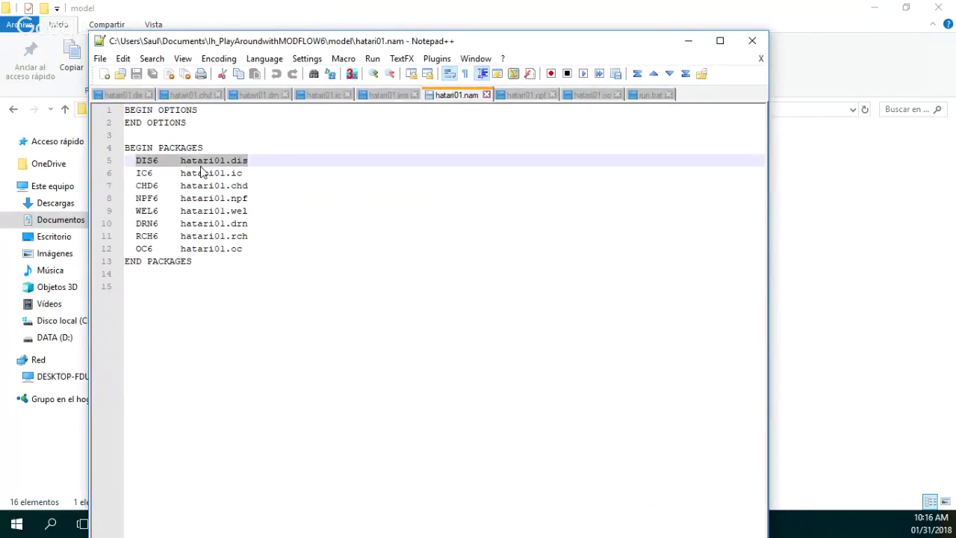
{"action": "left_click_drag", "start_coordinate": [135, 173], "coordinate": [254, 174]}
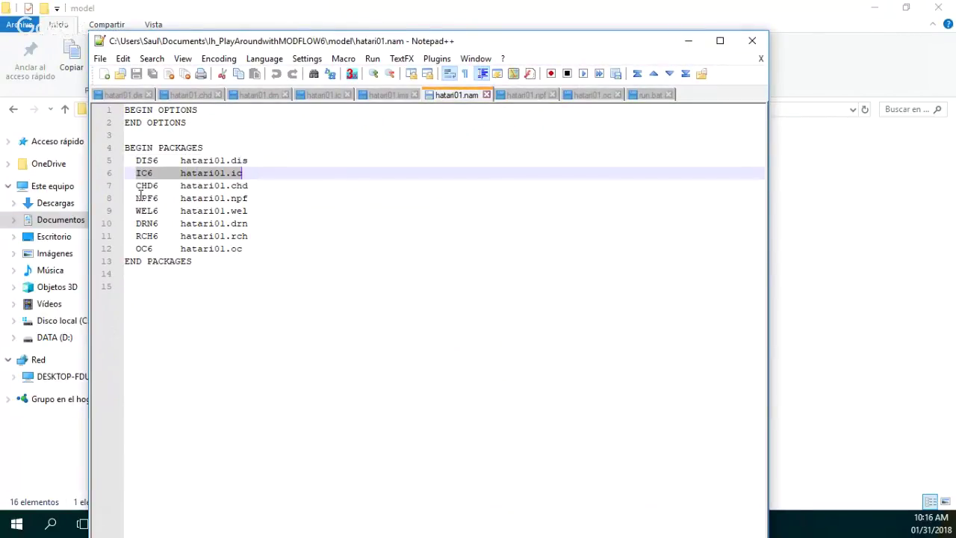
{"action": "left_click", "coordinate": [137, 186]}
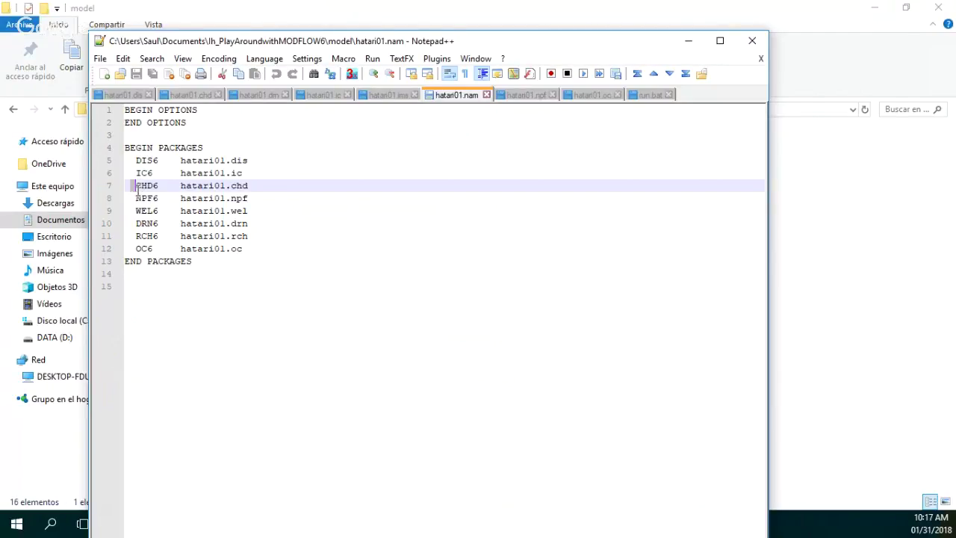
{"action": "left_click_drag", "start_coordinate": [137, 198], "coordinate": [274, 196]}
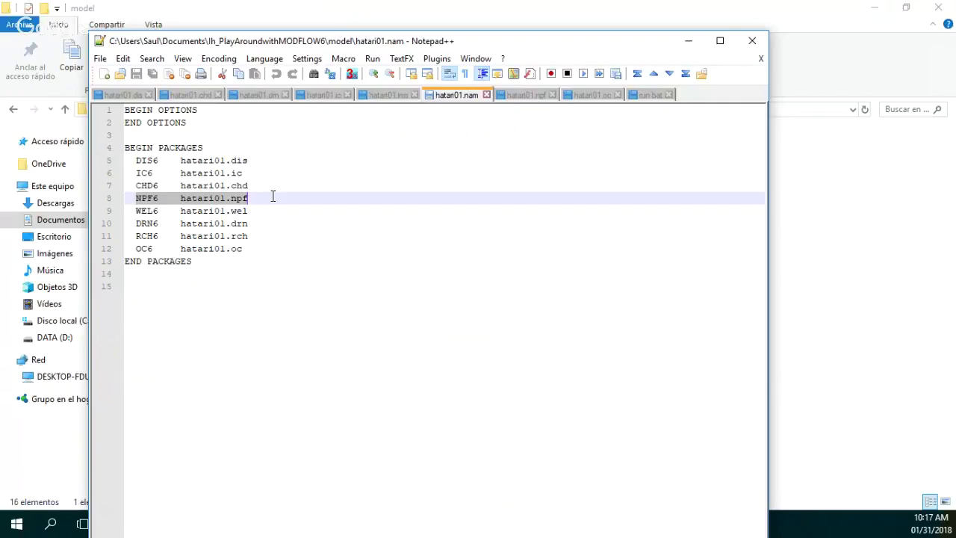
{"action": "left_click_drag", "start_coordinate": [136, 211], "coordinate": [255, 212]}
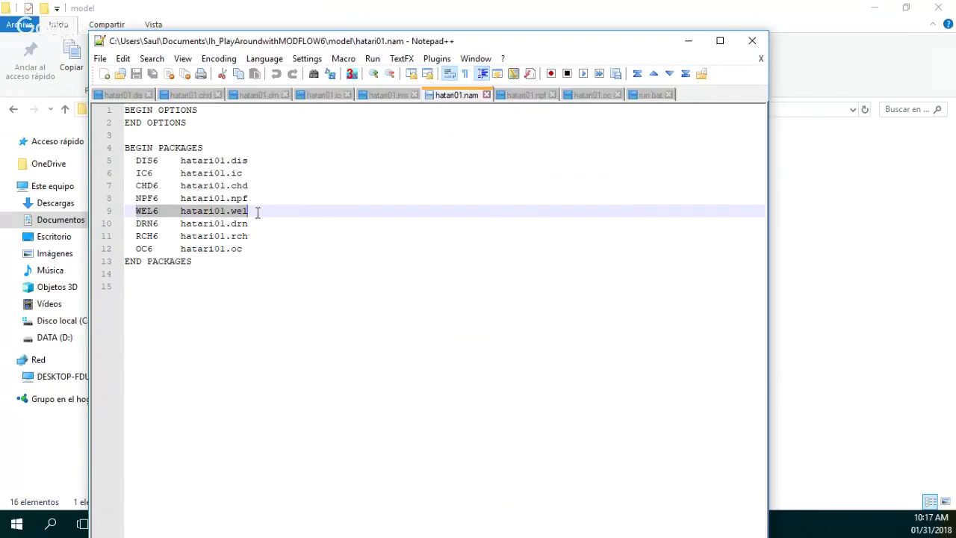
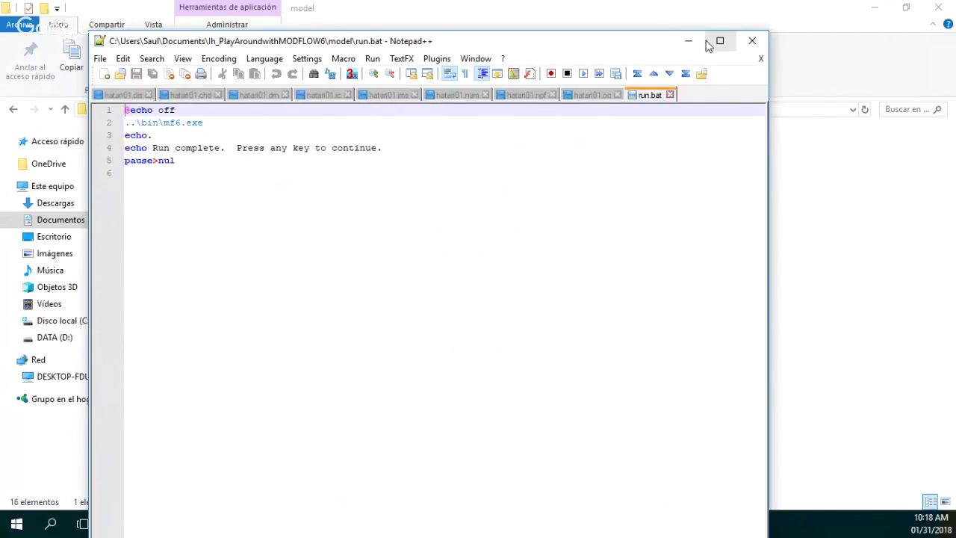
{"action": "left_click", "coordinate": [688, 40]}
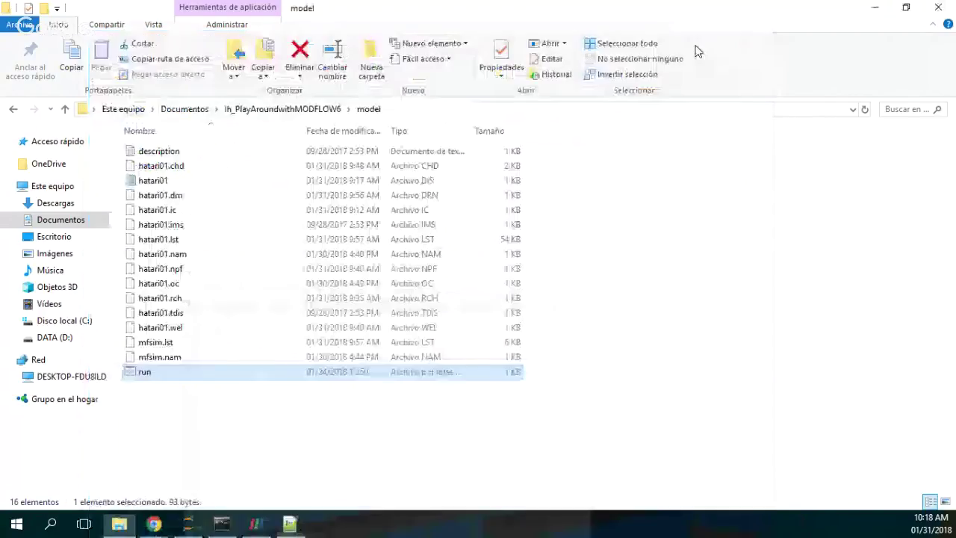
Step: Open mfsim.nam in Notepad++, review its exchanges, timing, models and solution group blocks, and return to the model folder
{"action": "left_click", "coordinate": [152, 358]}
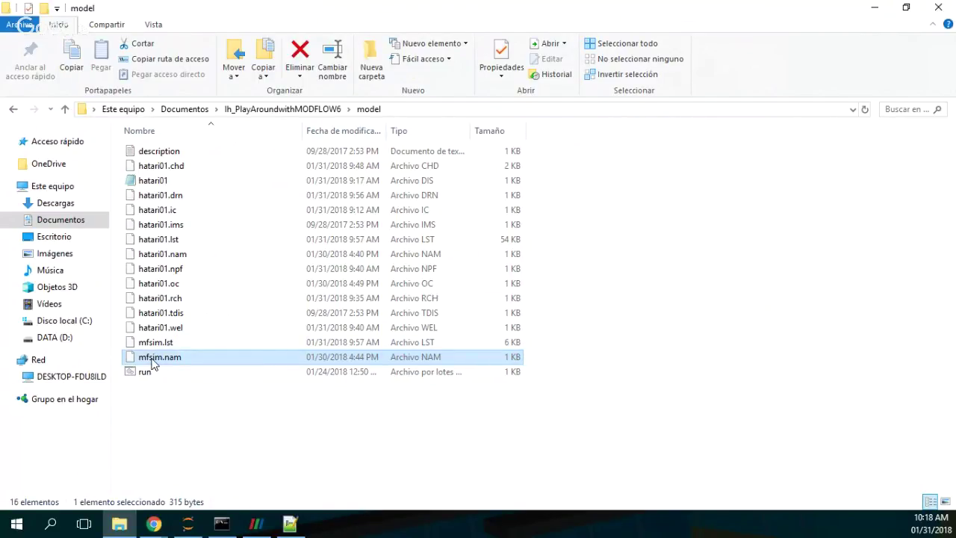
{"action": "right_click", "coordinate": [152, 362]}
{"action": "left_click", "coordinate": [204, 92]}
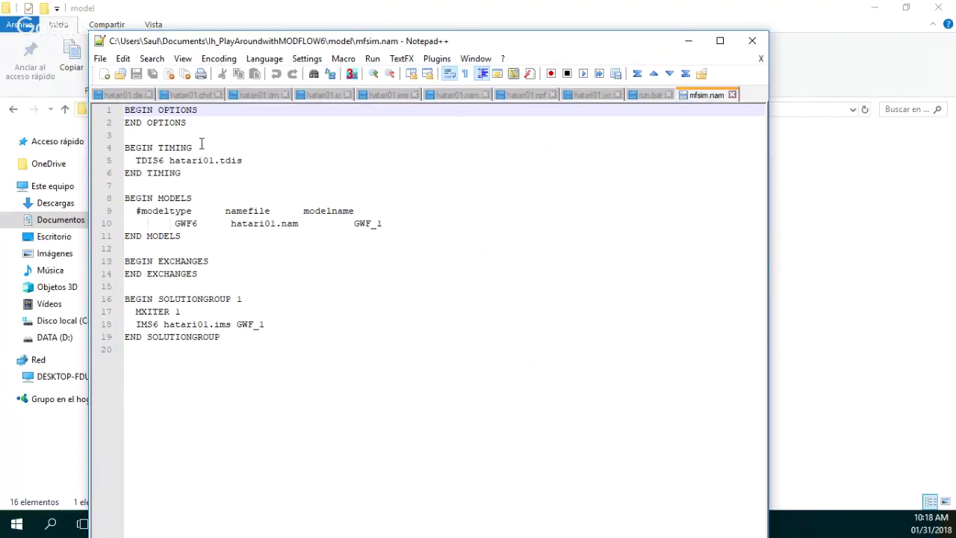
{"action": "left_click_drag", "start_coordinate": [222, 266], "coordinate": [116, 264]}
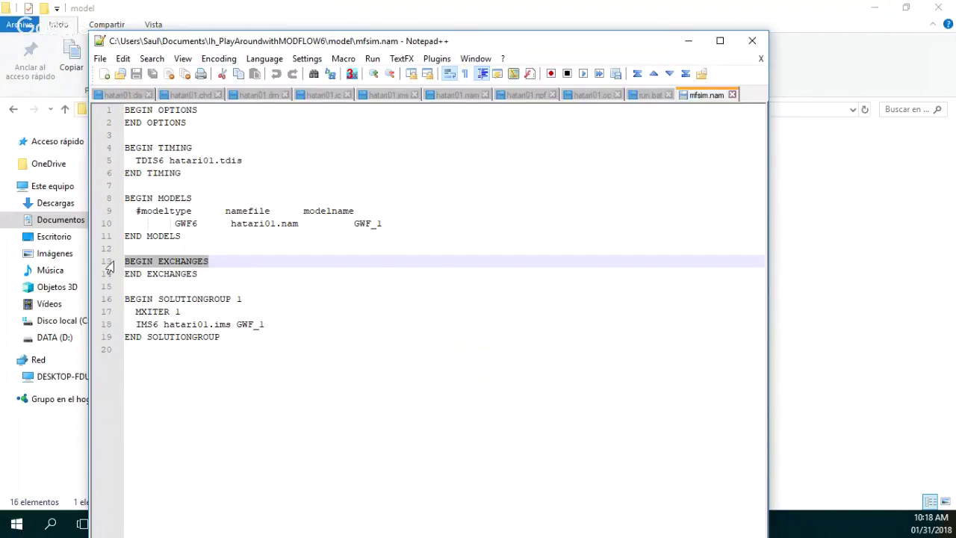
{"action": "left_click", "coordinate": [205, 274]}
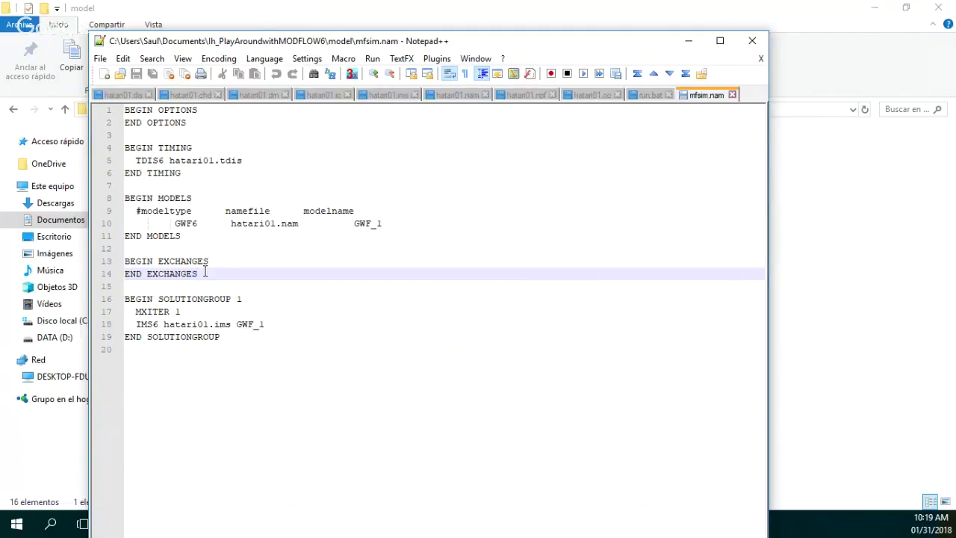
{"action": "left_click_drag", "start_coordinate": [249, 162], "coordinate": [109, 160]}
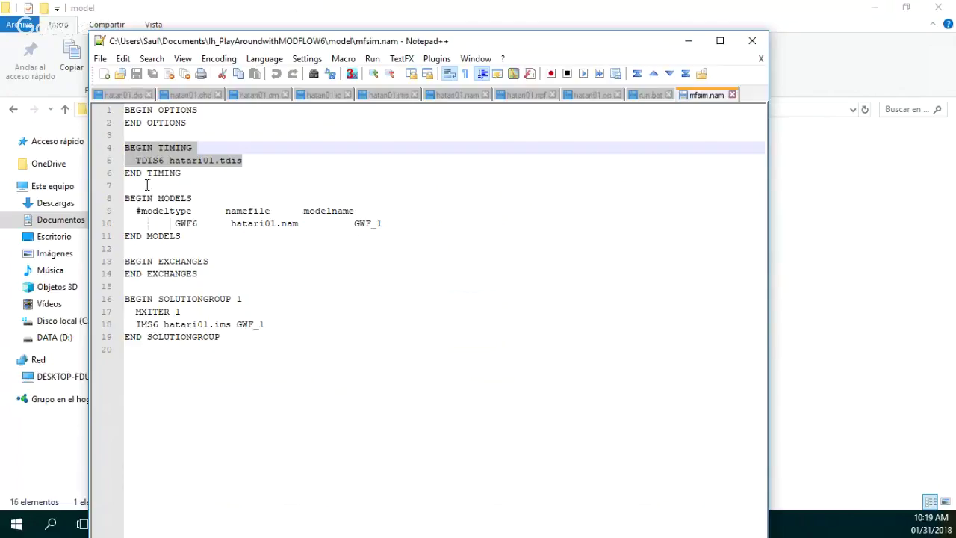
{"action": "left_click_drag", "start_coordinate": [377, 223], "coordinate": [161, 217]}
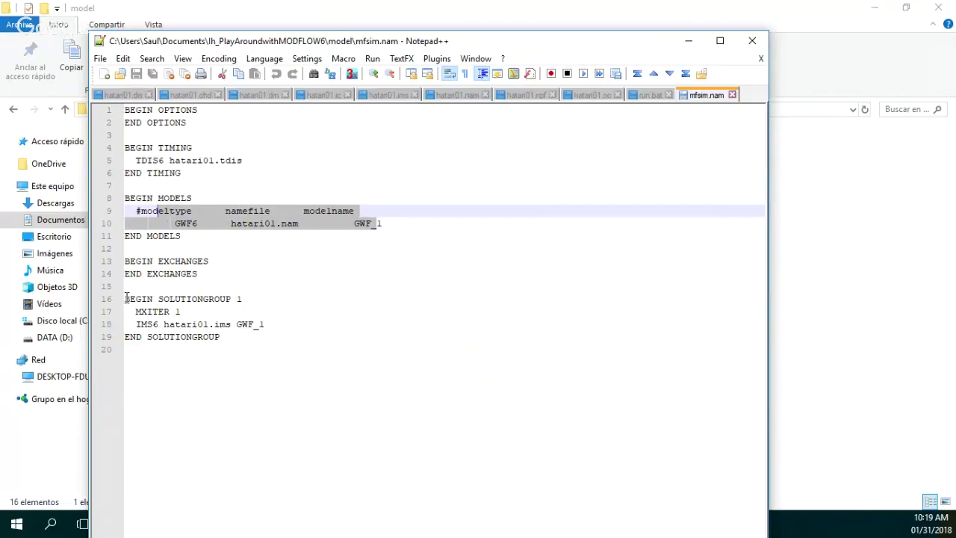
{"action": "left_click_drag", "start_coordinate": [125, 299], "coordinate": [229, 337]}
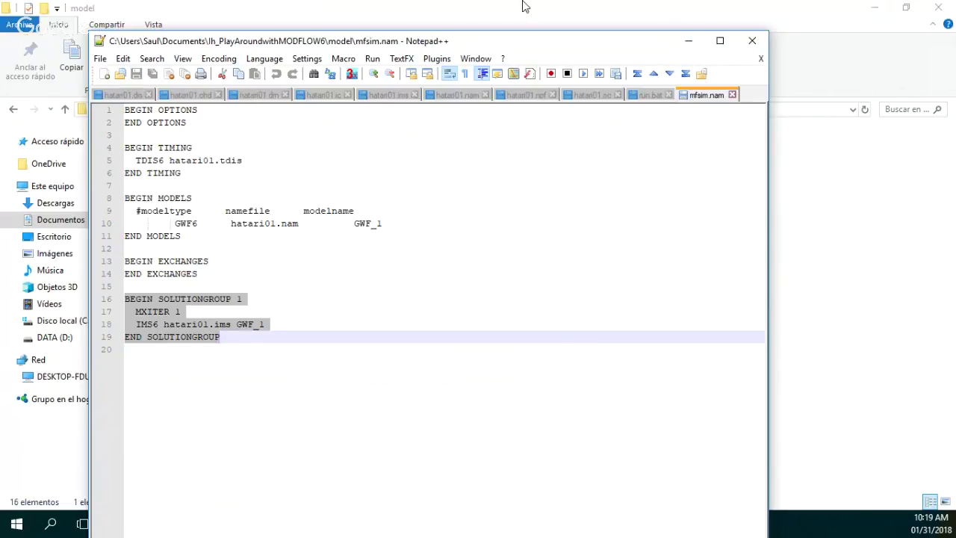
{"action": "left_click", "coordinate": [687, 41]}
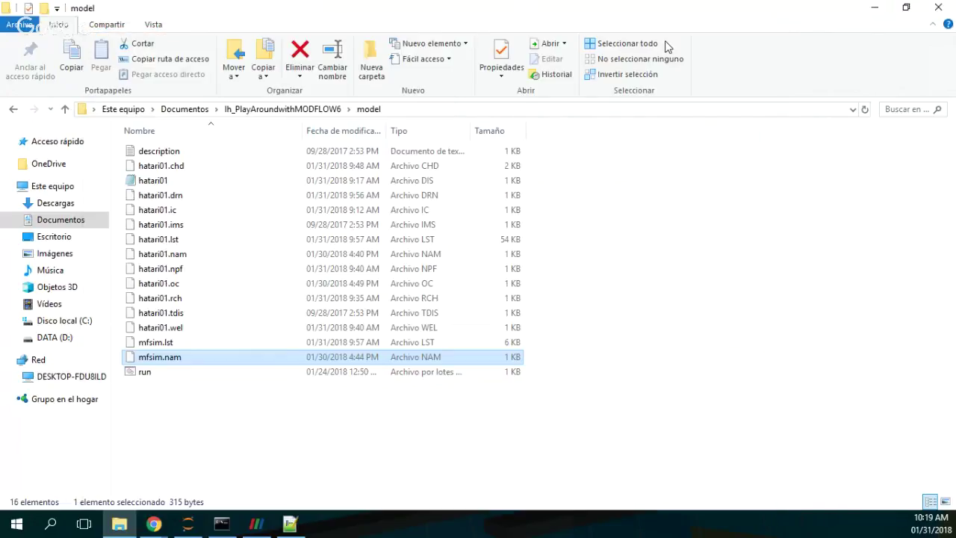
Step: Open hatari01.dis in Notepad++ and review the grid dimensions, cell sizes and layer elevations, highlighting the TOP entry
{"action": "left_click", "coordinate": [174, 167]}
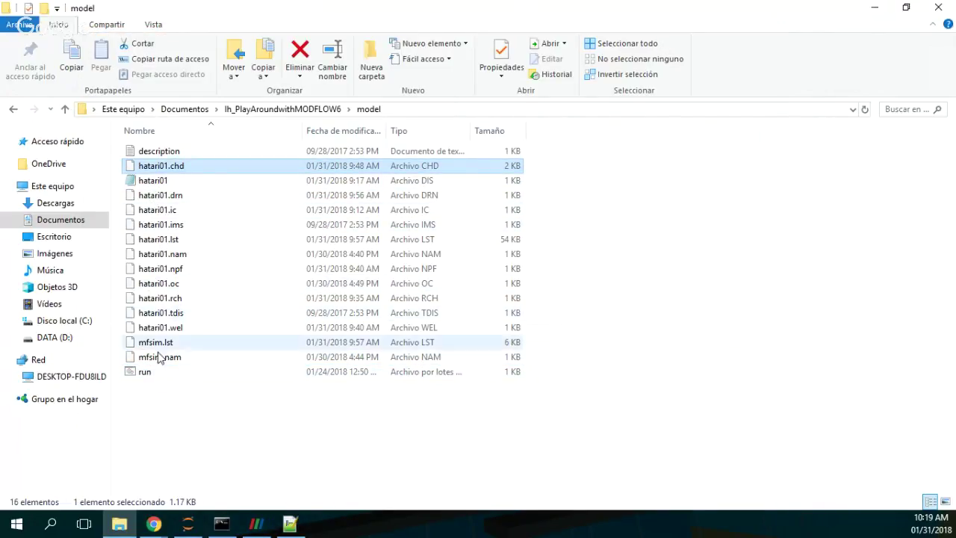
{"action": "right_click", "coordinate": [154, 181]}
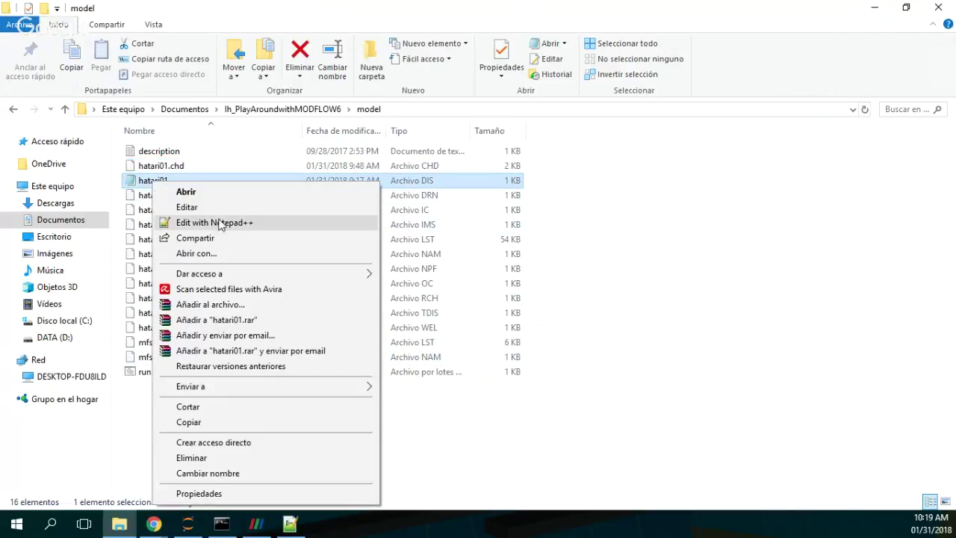
{"action": "left_click", "coordinate": [220, 224]}
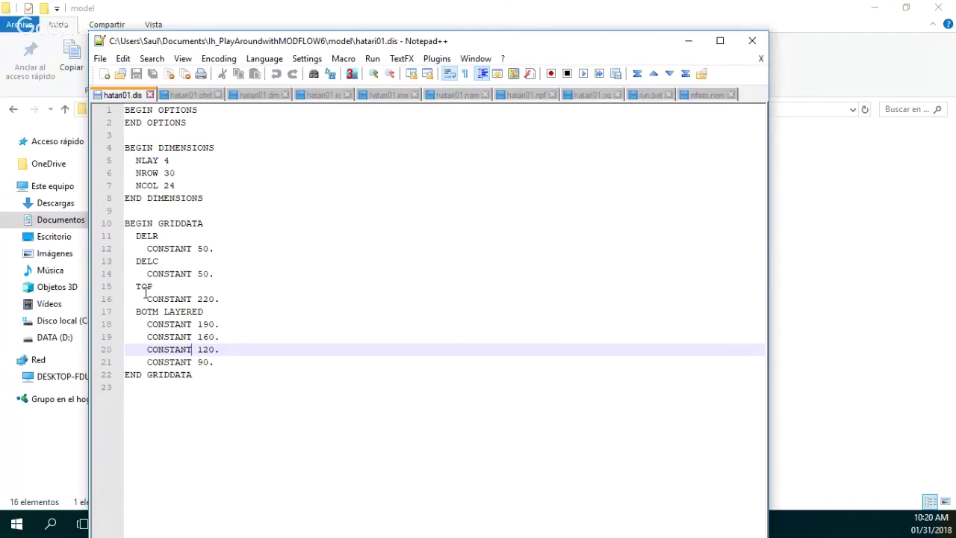
{"action": "left_click_drag", "start_coordinate": [139, 286], "coordinate": [249, 298]}
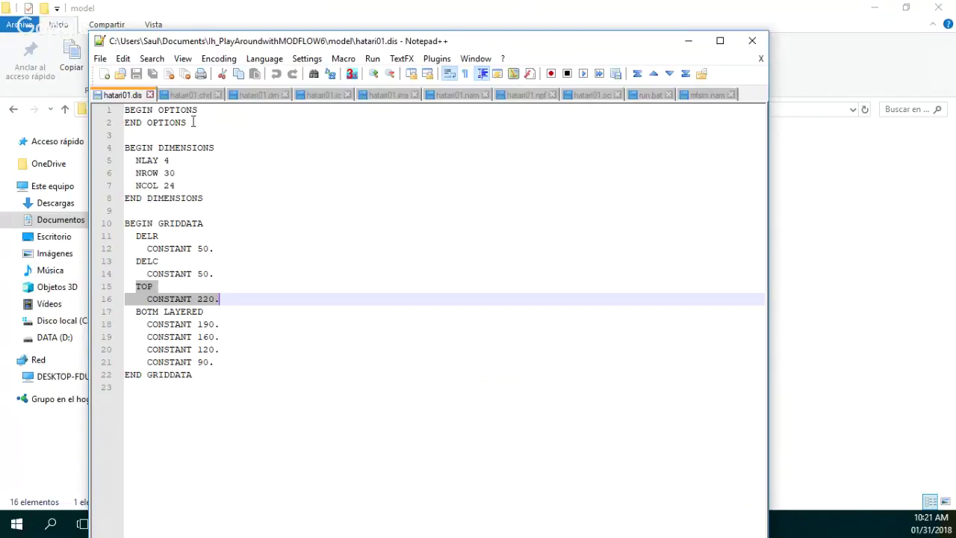
Step: Close all the files open in Notepad++ and return to the model folder
{"action": "left_click", "coordinate": [760, 59]}
{"action": "left_click", "coordinate": [761, 60]}
{"action": "left_click", "coordinate": [761, 60]}
{"action": "left_click", "coordinate": [761, 59]}
{"action": "left_click", "coordinate": [760, 60]}
{"action": "left_click", "coordinate": [761, 60]}
{"action": "left_click", "coordinate": [760, 60]}
{"action": "left_click", "coordinate": [761, 60]}
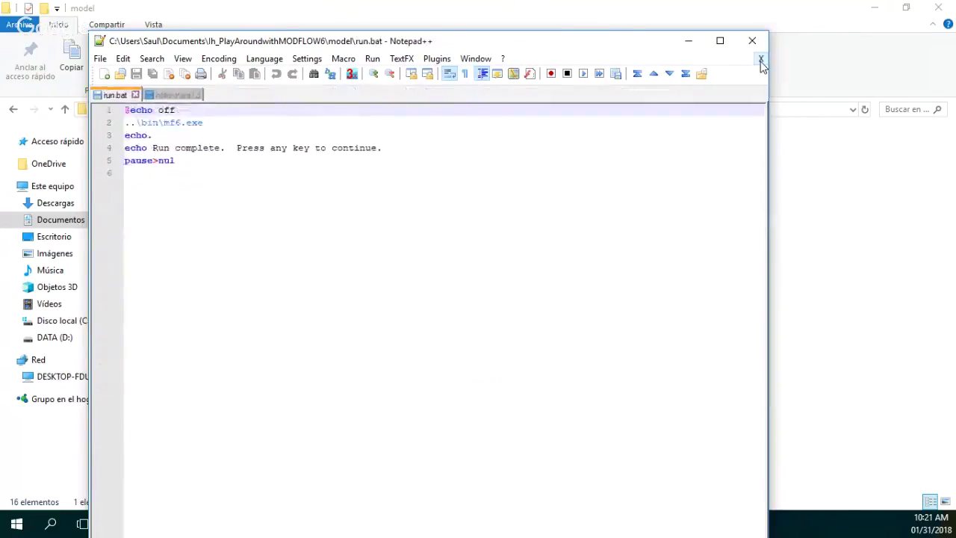
{"action": "left_click", "coordinate": [761, 60]}
{"action": "left_click", "coordinate": [761, 60]}
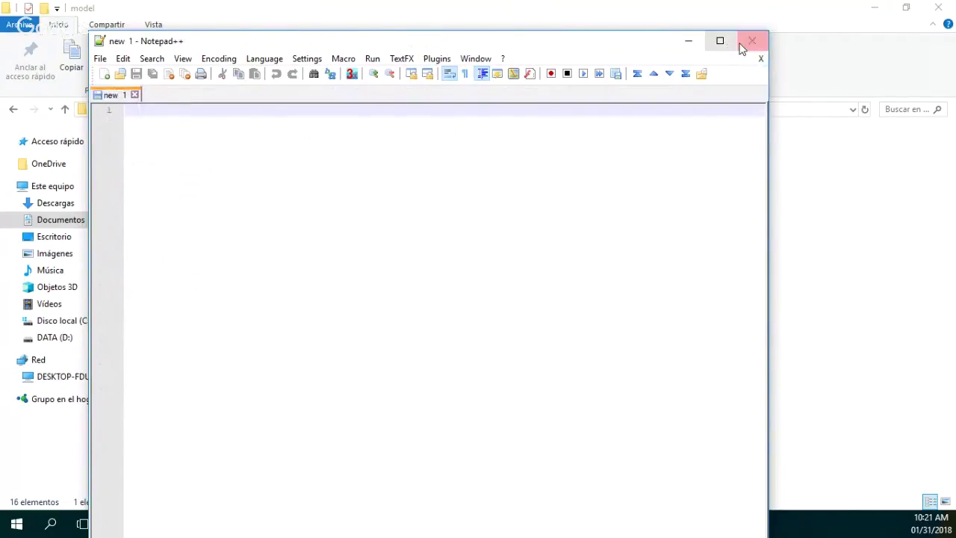
{"action": "left_click", "coordinate": [695, 43]}
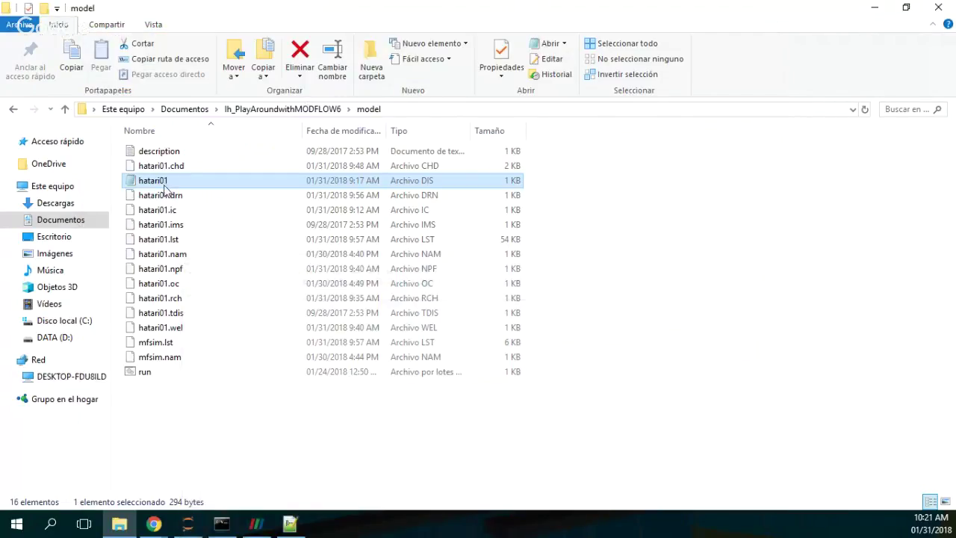
Step: Open hatari01.chd in Notepad++, review its options, dimensions and period 1 constant-head cells, and return to the model folder
{"action": "left_click", "coordinate": [171, 171]}
{"action": "right_click", "coordinate": [171, 170]}
{"action": "left_click", "coordinate": [231, 193]}
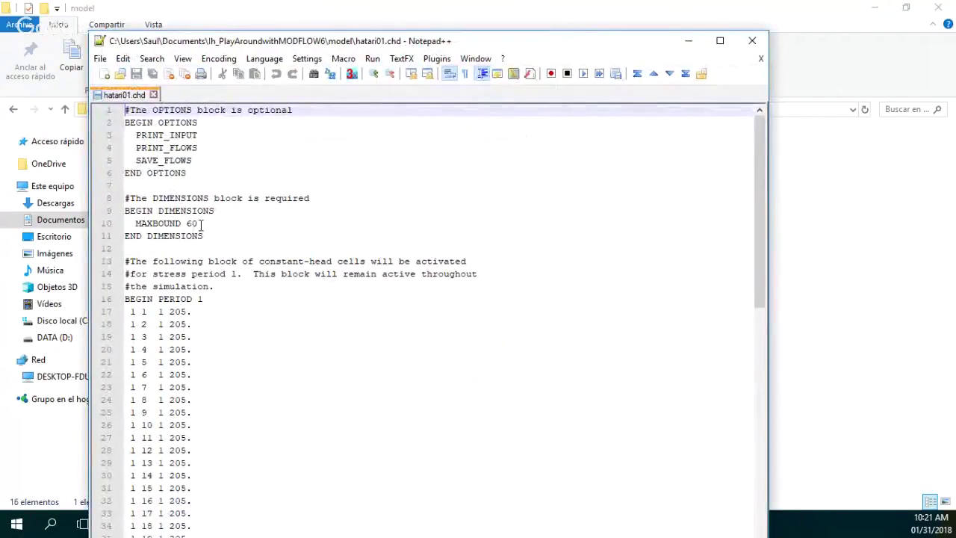
{"action": "scroll", "coordinate": [198, 228], "scroll_direction": "down", "scroll_amount": 2}
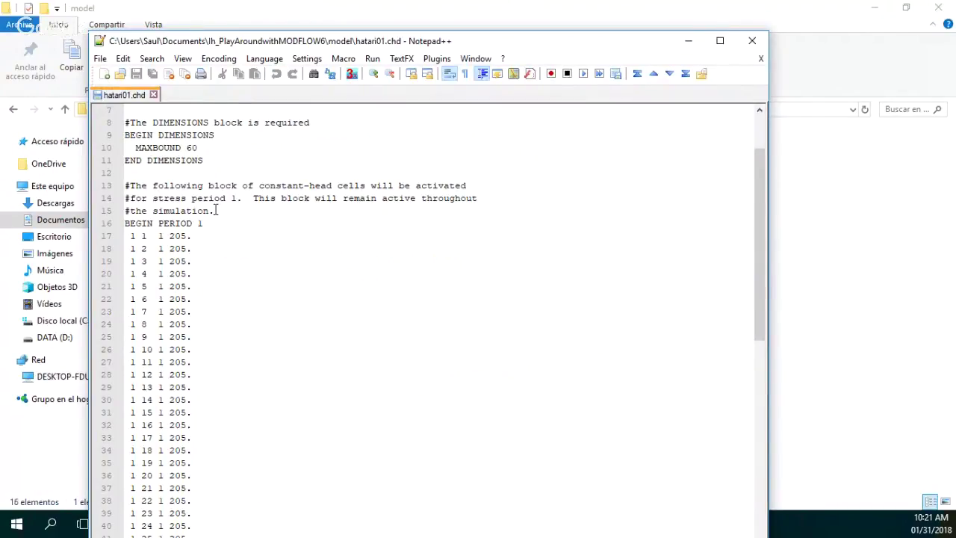
{"action": "left_click", "coordinate": [216, 211]}
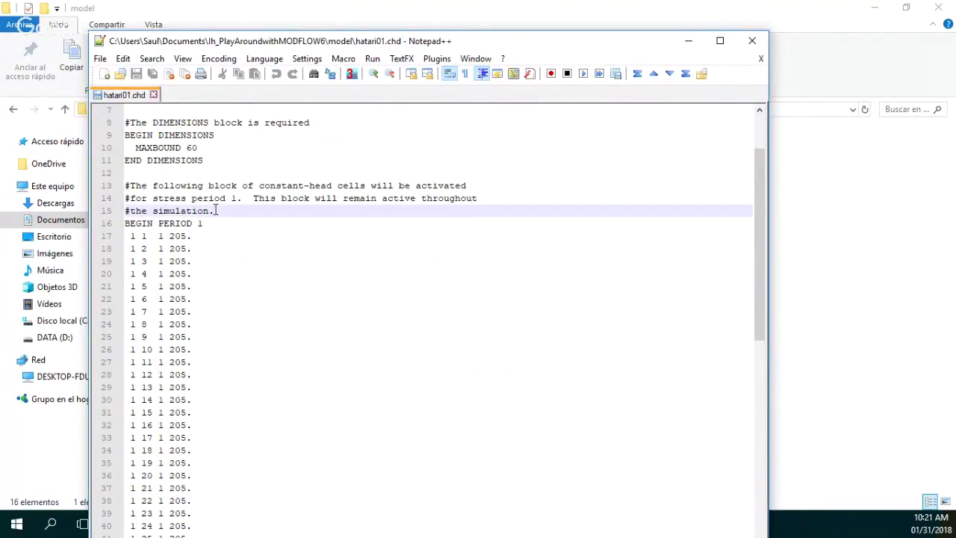
{"action": "scroll", "coordinate": [215, 210], "scroll_direction": "down", "scroll_amount": 6}
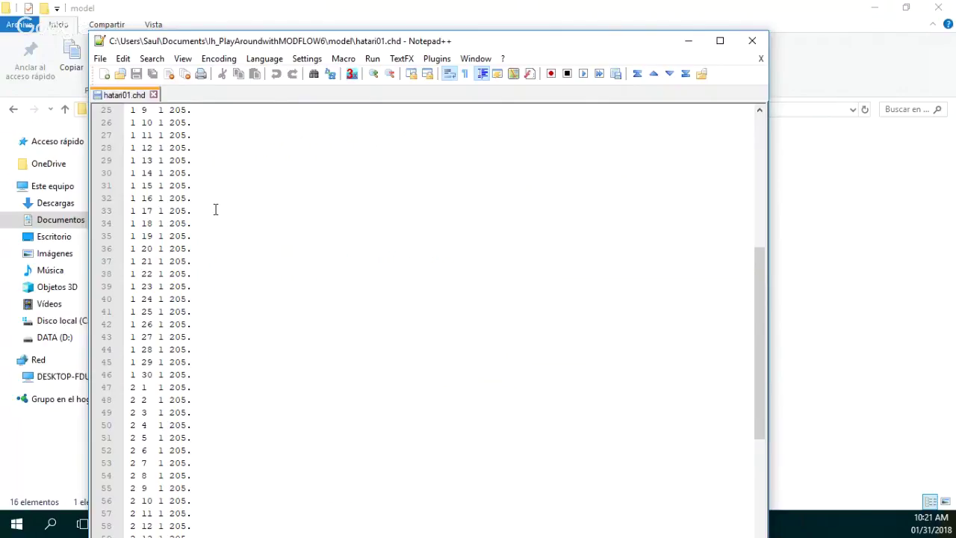
{"action": "scroll", "coordinate": [215, 210], "scroll_direction": "up", "scroll_amount": 8}
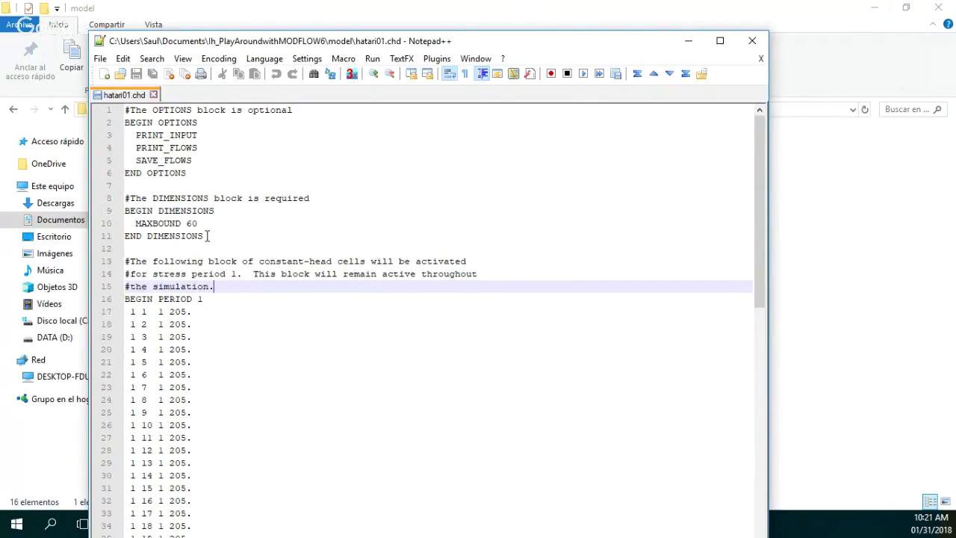
{"action": "scroll", "coordinate": [208, 235], "scroll_direction": "down", "scroll_amount": 3}
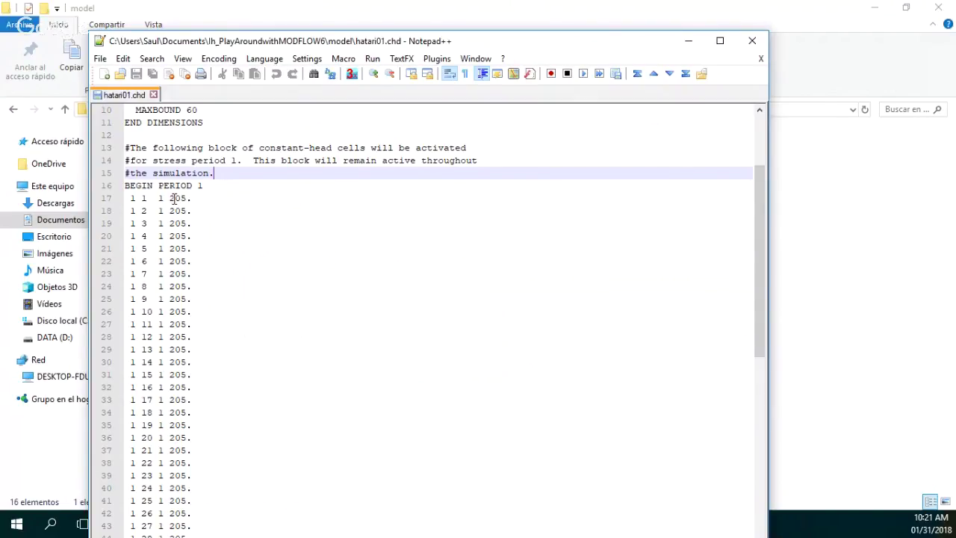
{"action": "scroll", "coordinate": [199, 220], "scroll_direction": "down", "scroll_amount": 11}
{"action": "scroll", "coordinate": [201, 222], "scroll_direction": "up", "scroll_amount": 13}
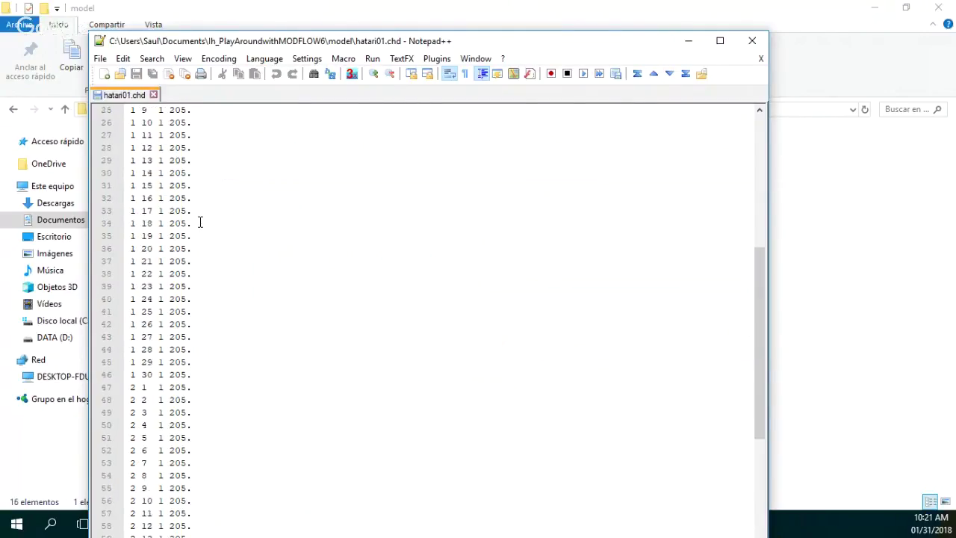
{"action": "left_click", "coordinate": [691, 43]}
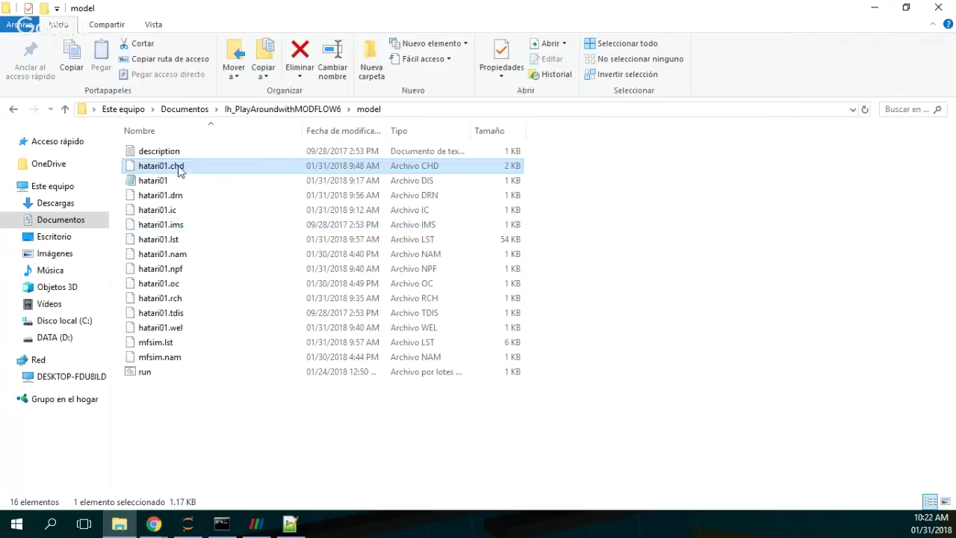
Step: Open hatari01.drn and hatari01.ic in Notepad++ one after the other, review the drain cells and starting heads, and return to the model folder
{"action": "right_click", "coordinate": [162, 200]}
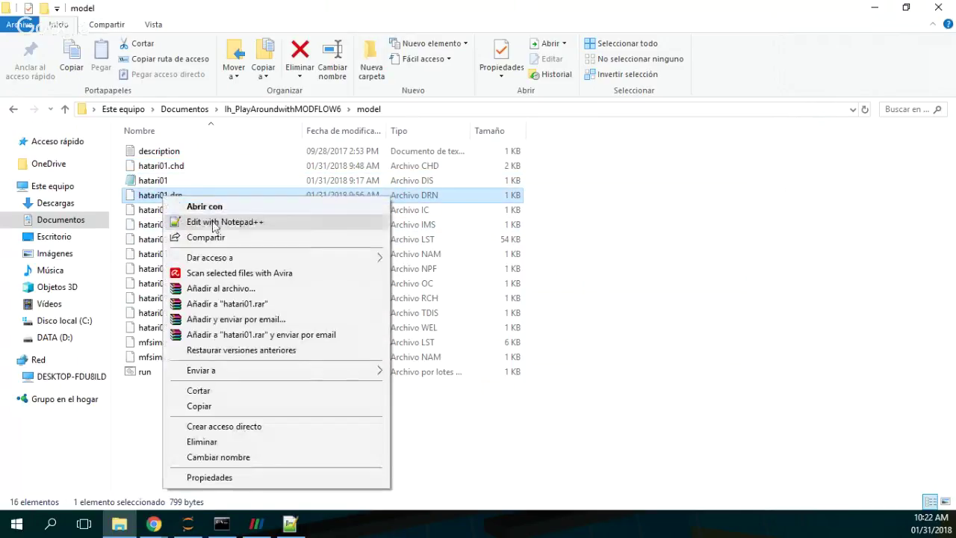
{"action": "left_click", "coordinate": [192, 220]}
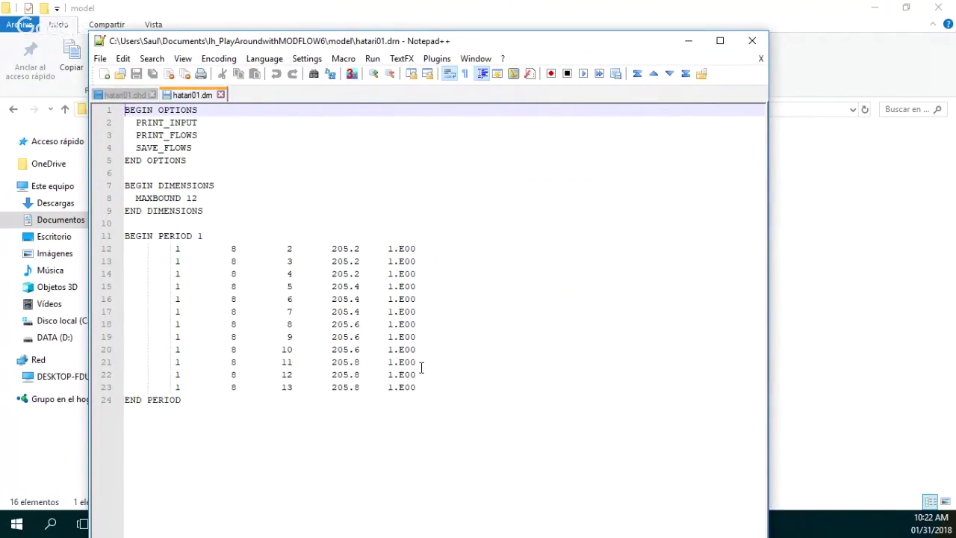
{"action": "left_click", "coordinate": [829, 180]}
{"action": "right_click", "coordinate": [174, 218]}
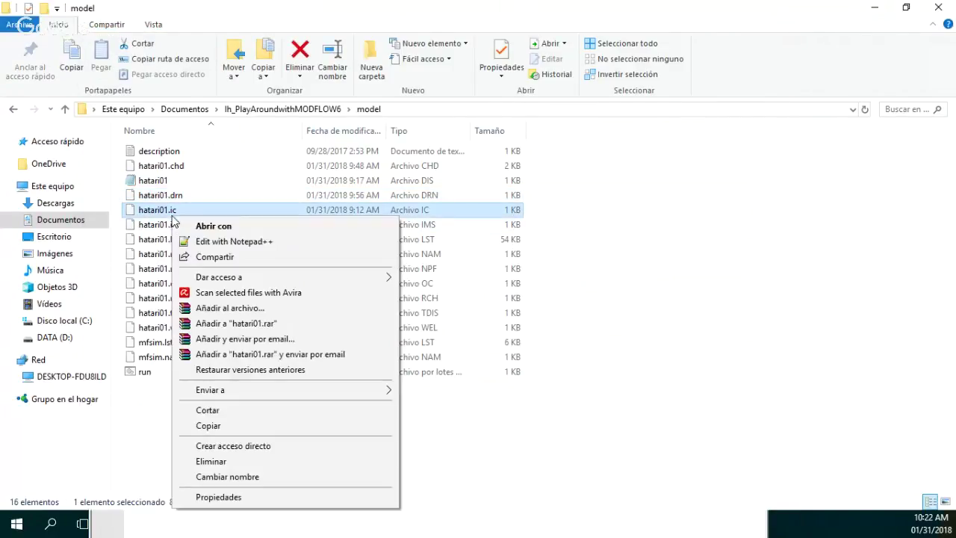
{"action": "left_click", "coordinate": [200, 242]}
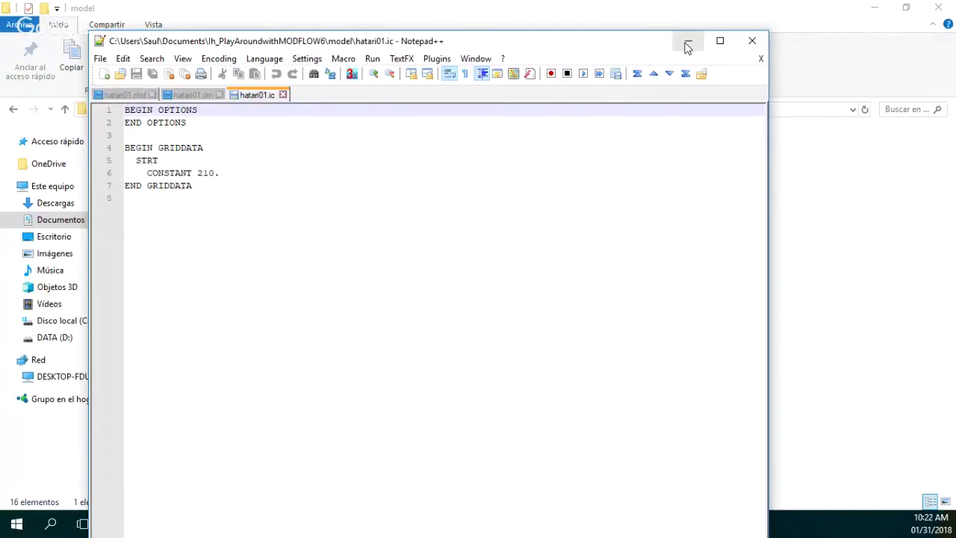
{"action": "left_click", "coordinate": [686, 42]}
Step: Open hatari01.ims in Notepad++, review the nonlinear and linear solver settings, and return to the model folder
{"action": "right_click", "coordinate": [191, 228]}
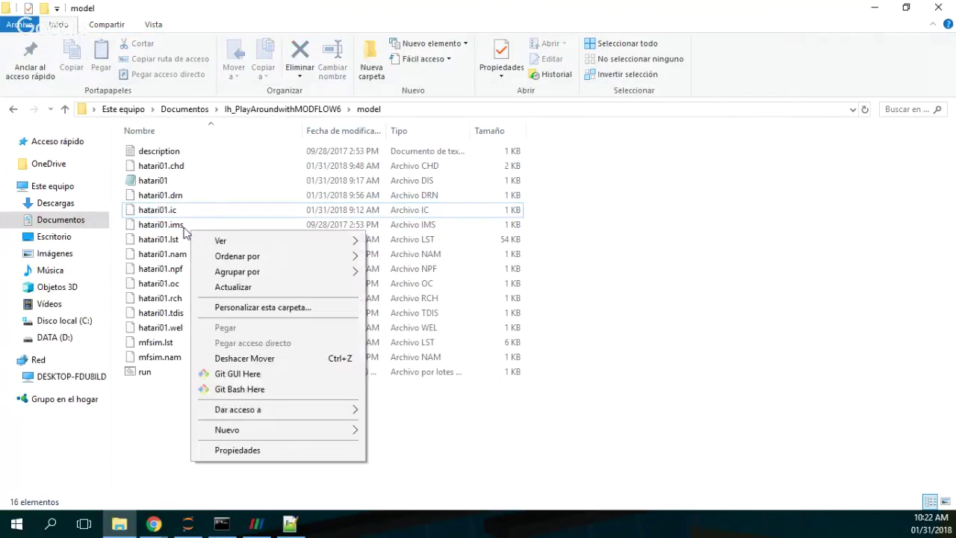
{"action": "left_click", "coordinate": [173, 226]}
{"action": "right_click", "coordinate": [174, 227]}
{"action": "left_click", "coordinate": [199, 241]}
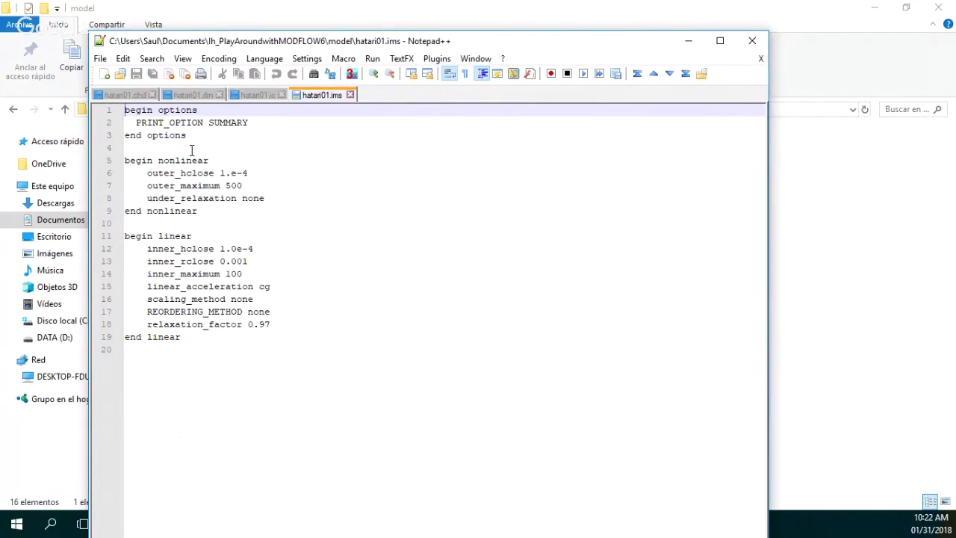
{"action": "left_click", "coordinate": [752, 40]}
Step: Delete the hatari01.lst listing file from the model folder
{"action": "left_click", "coordinate": [158, 240]}
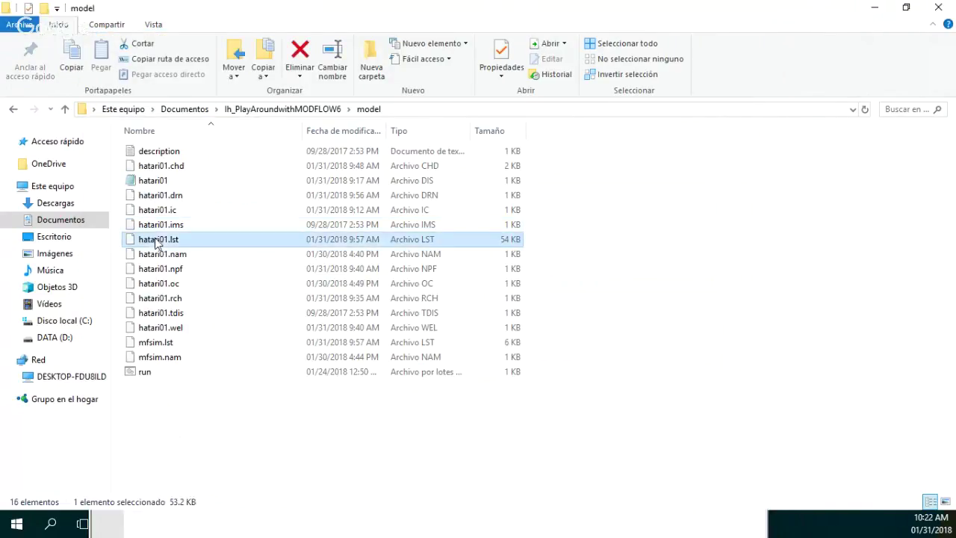
{"action": "right_click", "coordinate": [159, 240]}
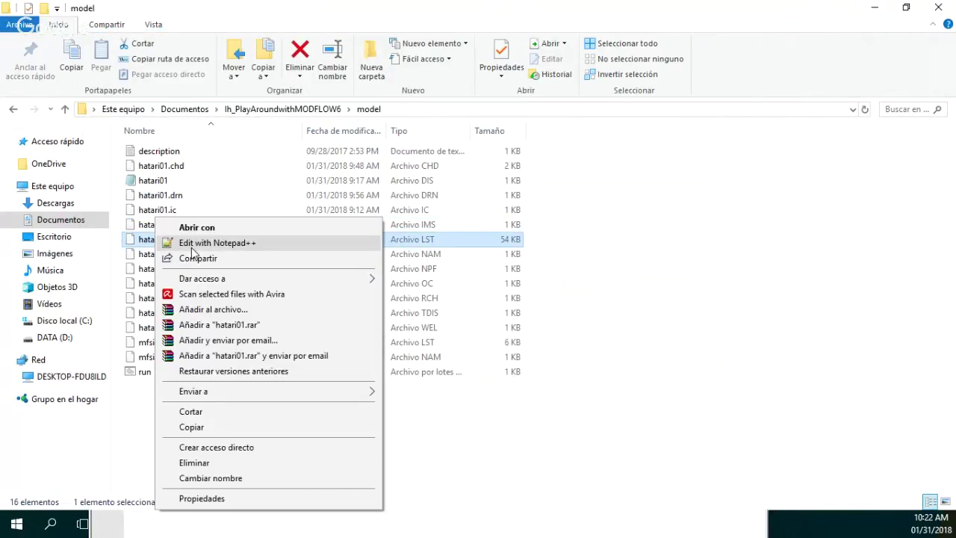
{"action": "left_click", "coordinate": [671, 258]}
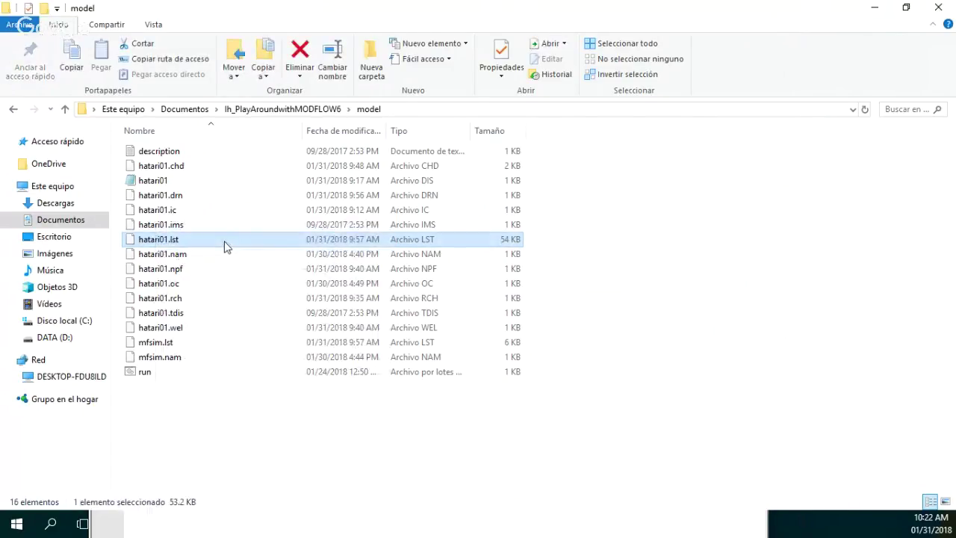
{"action": "key", "text": "Delete"}
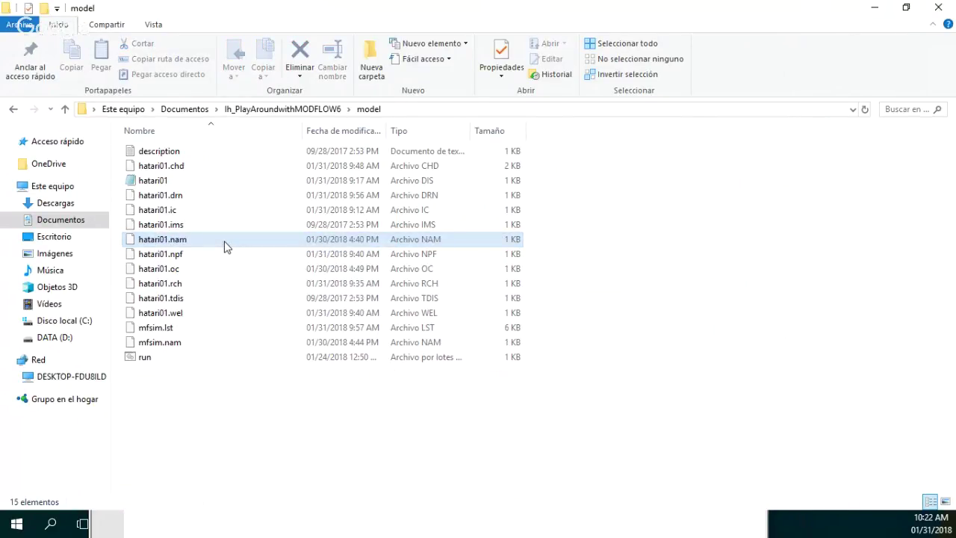
{"action": "left_click", "coordinate": [177, 241]}
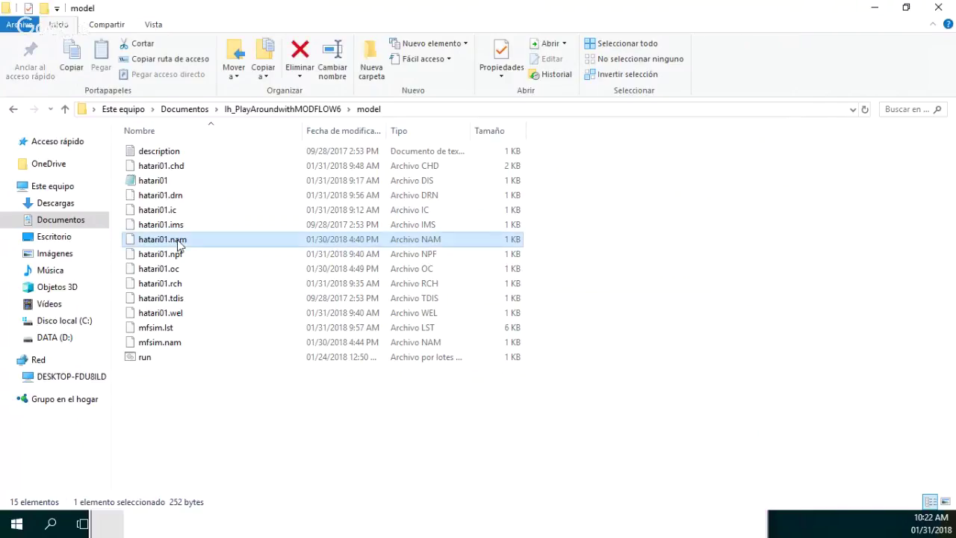
{"action": "right_click", "coordinate": [171, 246]}
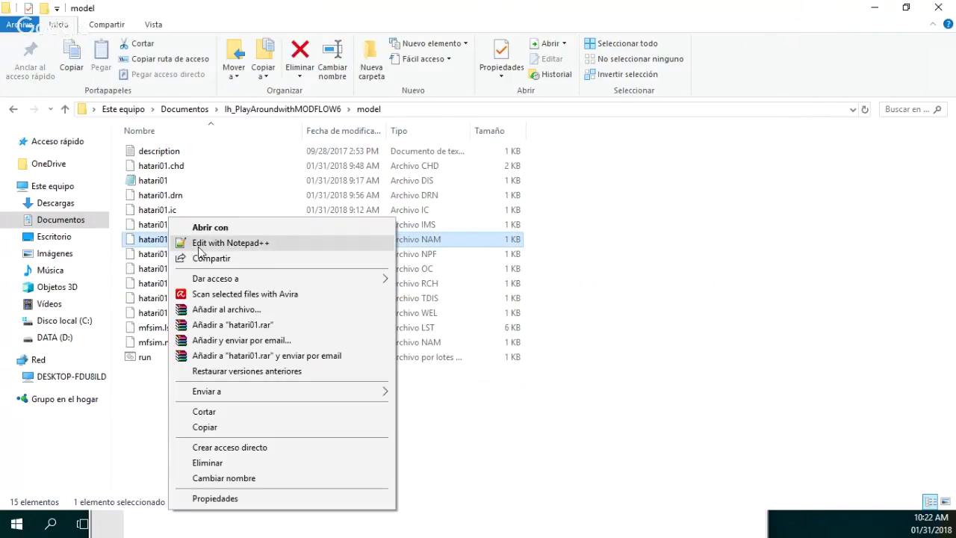
{"action": "left_click", "coordinate": [131, 422]}
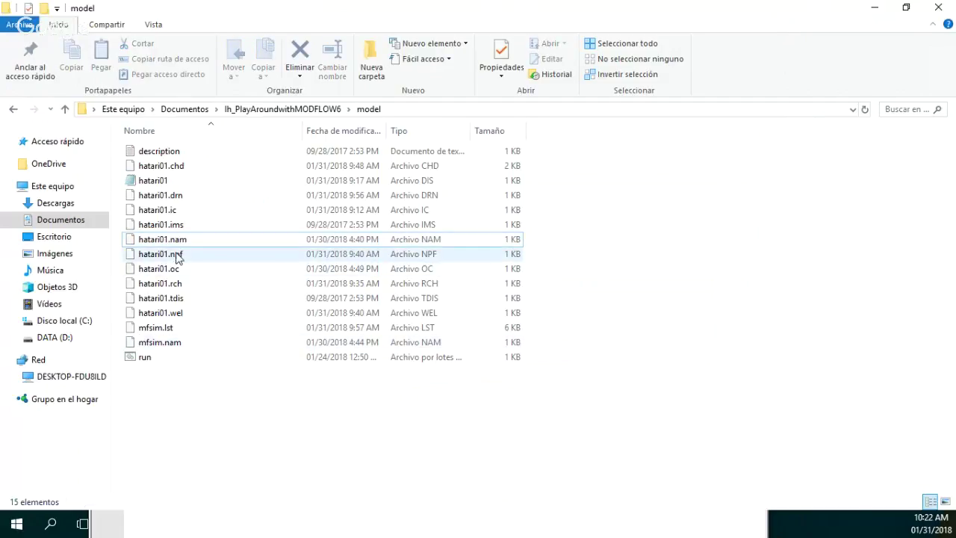
Step: Open hatari01.npf in Notepad++, review the ICELLTYPE, k and K33 layered entries, and return to the model folder
{"action": "right_click", "coordinate": [179, 258]}
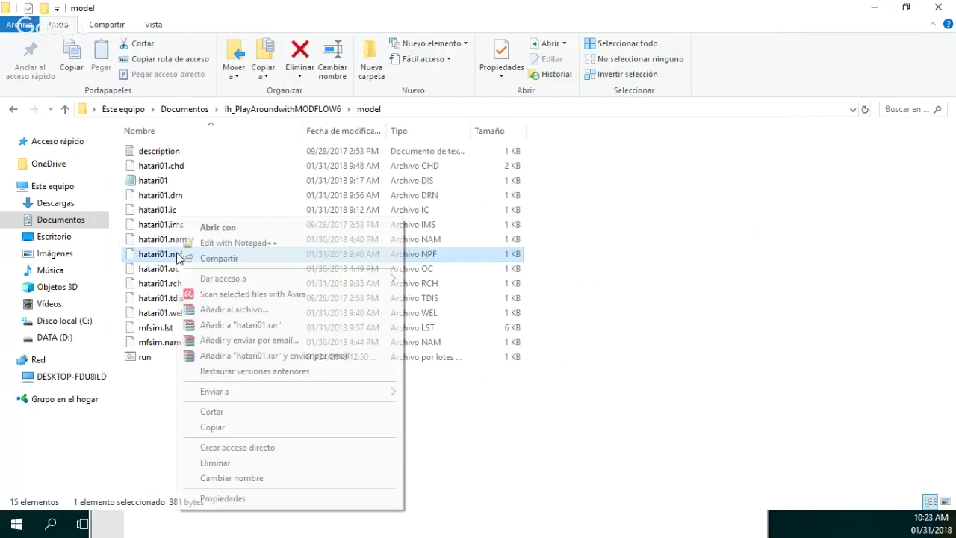
{"action": "left_click", "coordinate": [224, 243]}
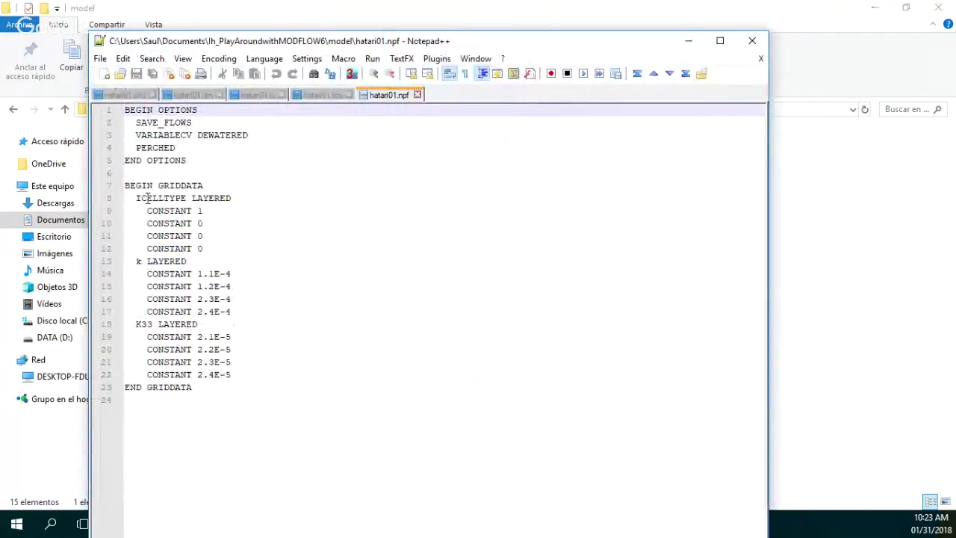
{"action": "left_click_drag", "start_coordinate": [135, 198], "coordinate": [225, 248]}
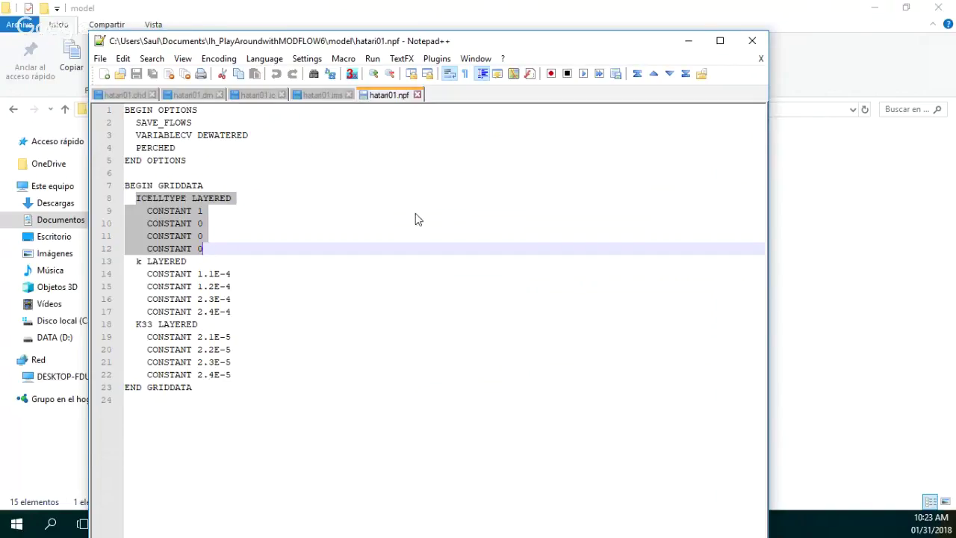
{"action": "key", "text": "alt+F4"}
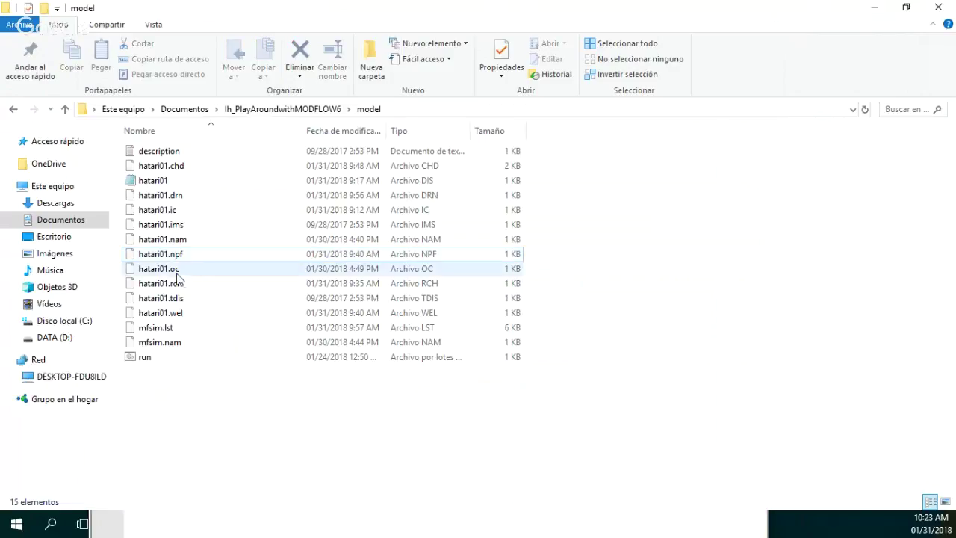
Step: Open hatari01.oc in Notepad++, review the budget and head output settings, and return to the model folder
{"action": "right_click", "coordinate": [173, 270]}
{"action": "left_click", "coordinate": [240, 240]}
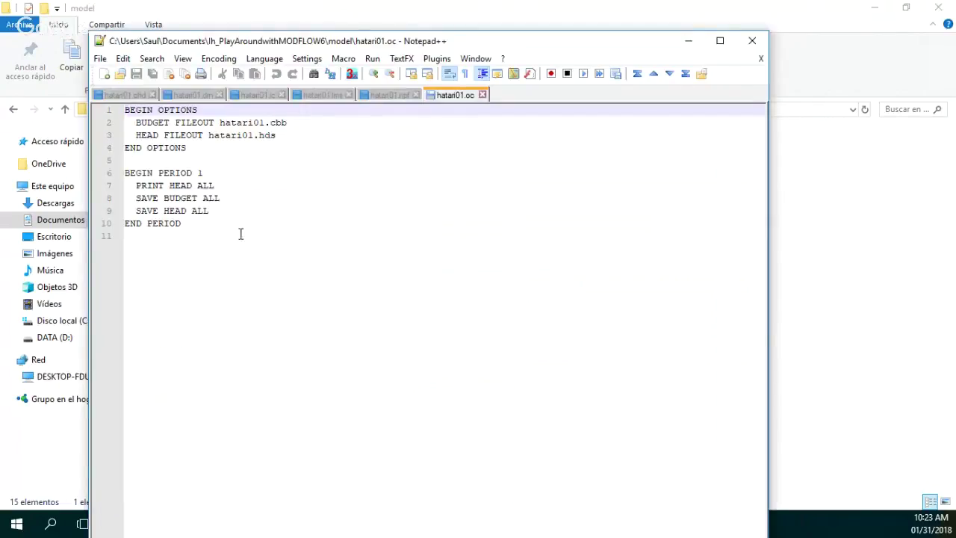
{"action": "left_click_drag", "start_coordinate": [136, 123], "coordinate": [294, 127]}
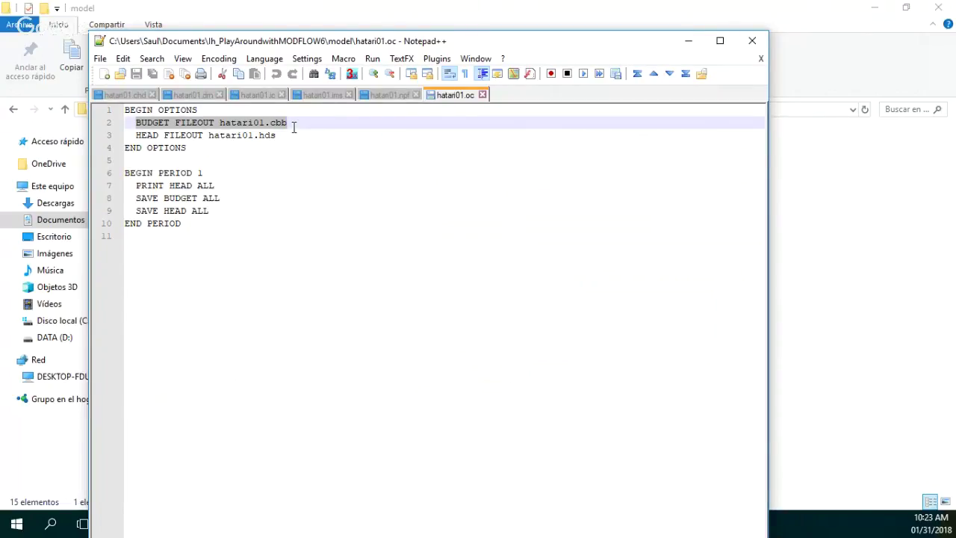
{"action": "left_click", "coordinate": [873, 227]}
Step: Open hatari01.rch in Notepad++, review the options and the constant recharge entry, and return to the model folder
{"action": "left_click", "coordinate": [174, 283]}
{"action": "right_click", "coordinate": [163, 285]}
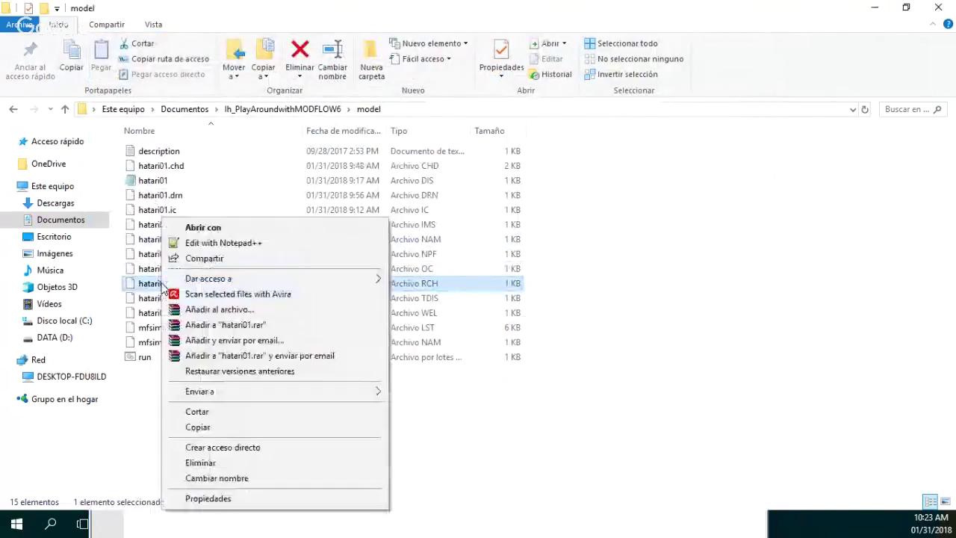
{"action": "left_click", "coordinate": [234, 244]}
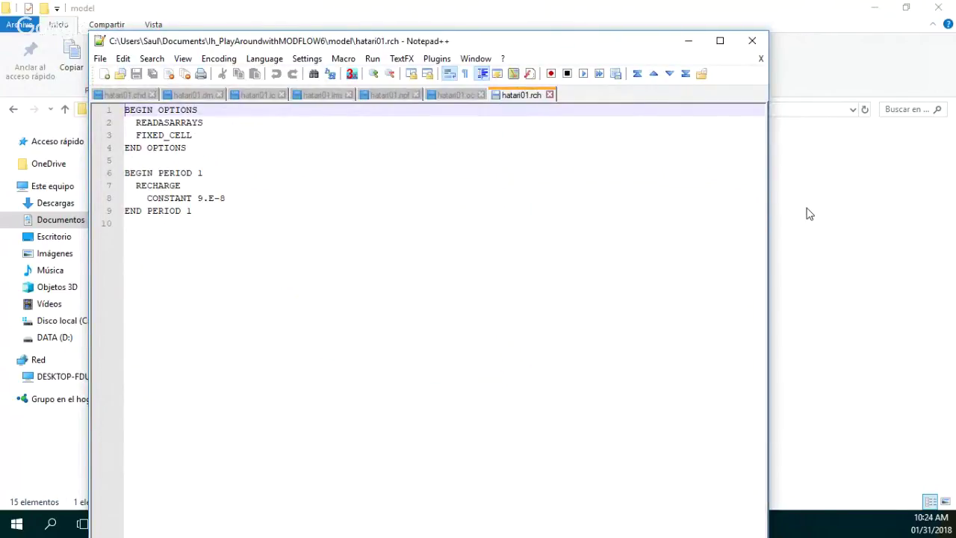
{"action": "left_click", "coordinate": [690, 41]}
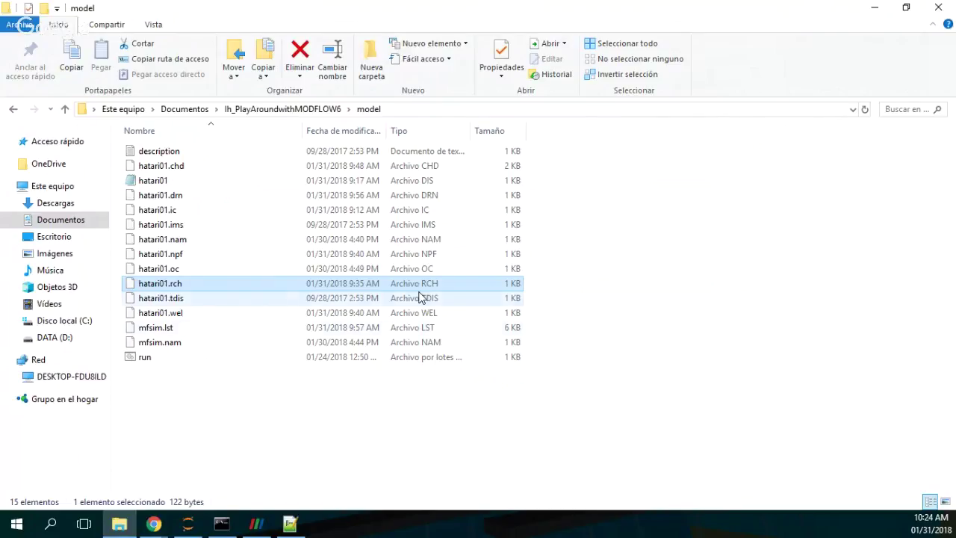
Step: Open hatari01.tdis in Notepad++, review the time units and the PERIODDATA block, and return to the model folder
{"action": "left_click", "coordinate": [166, 300]}
{"action": "right_click", "coordinate": [166, 300]}
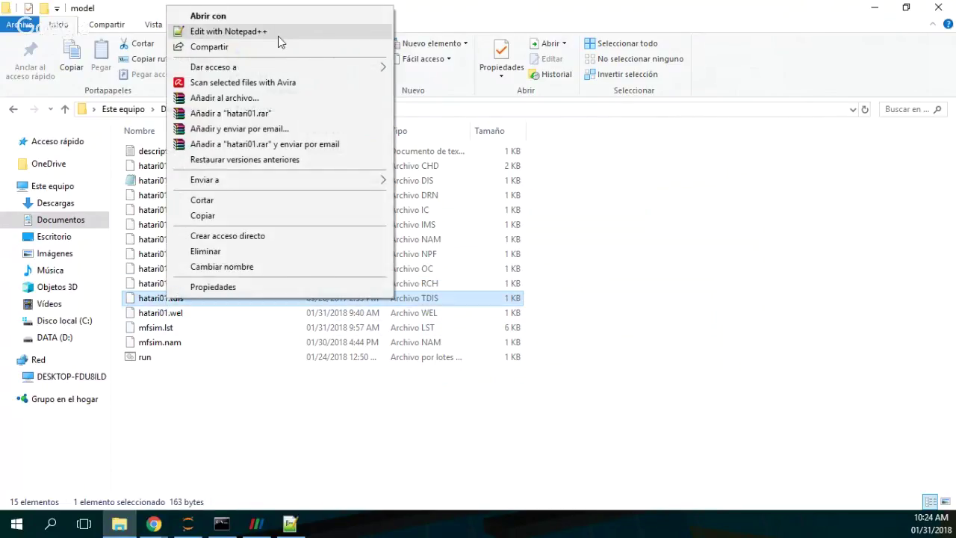
{"action": "left_click", "coordinate": [278, 36]}
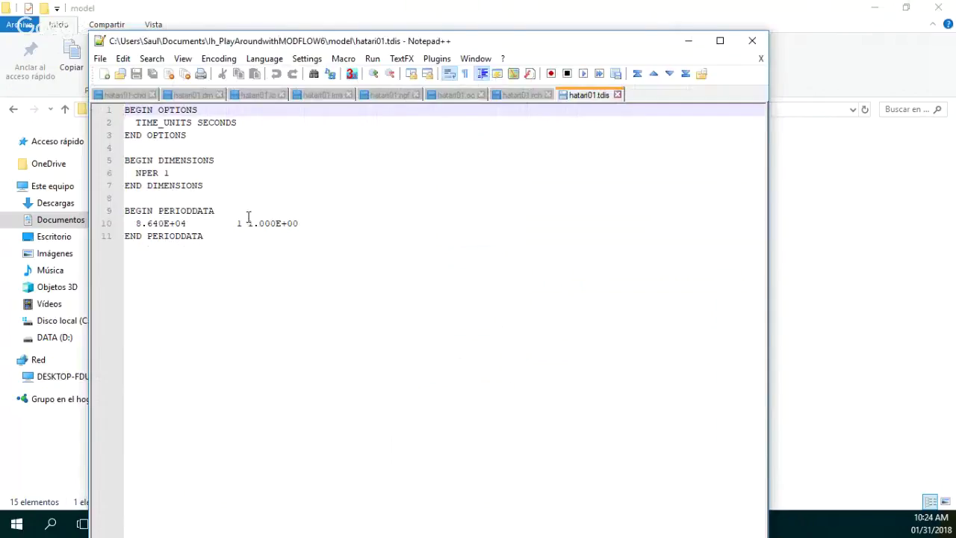
{"action": "left_click_drag", "start_coordinate": [298, 225], "coordinate": [105, 203]}
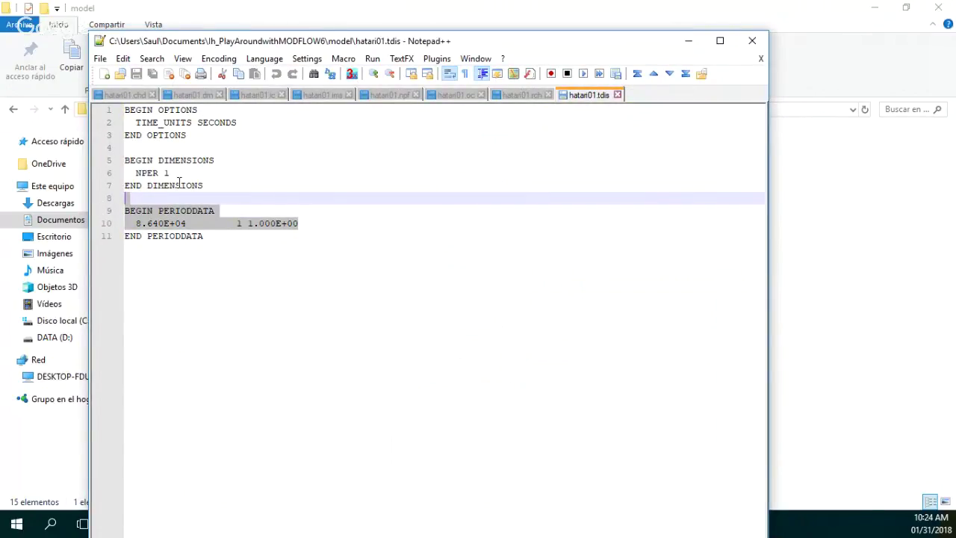
{"action": "left_click", "coordinate": [822, 200]}
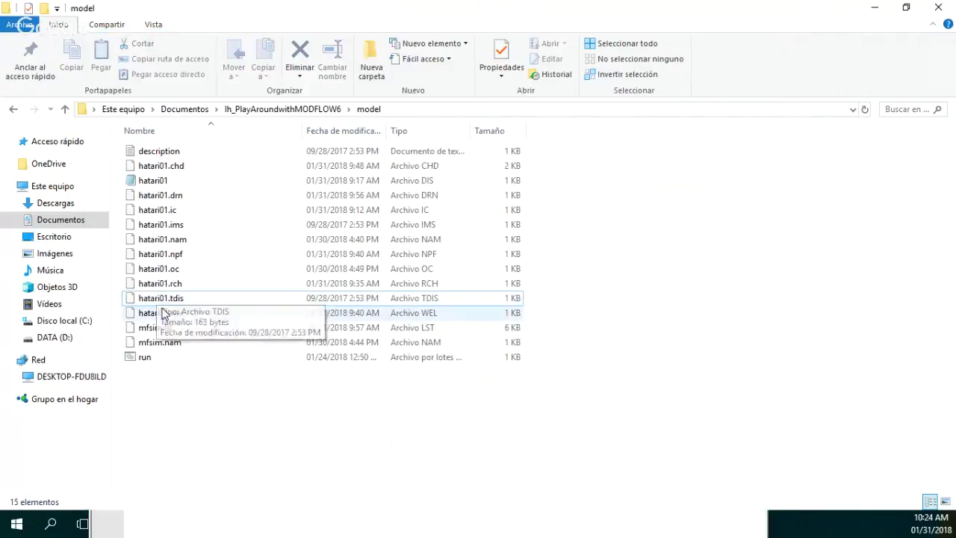
Step: Open hatari01.wel in Notepad++, review the well cells and their pumping rates, and return to the model folder
{"action": "left_click", "coordinate": [163, 315]}
{"action": "right_click", "coordinate": [185, 311]}
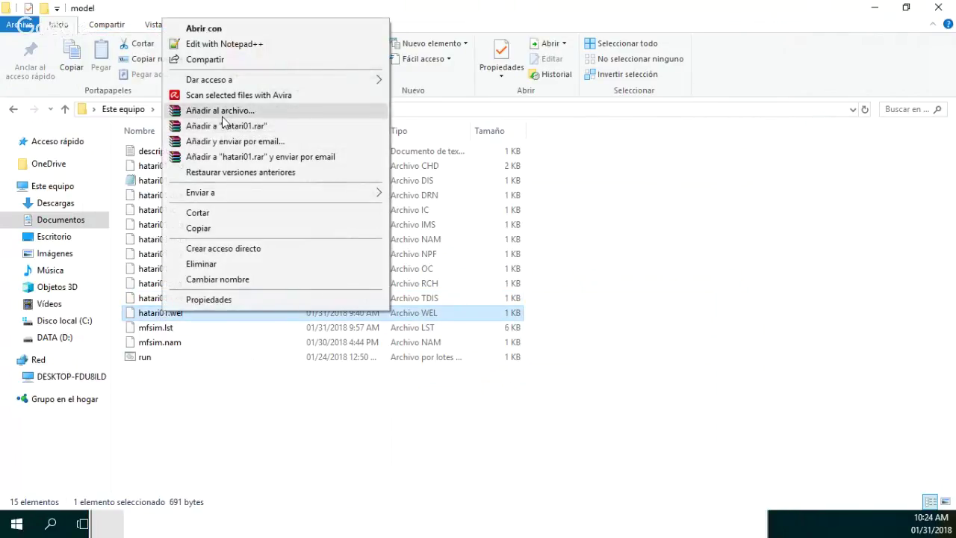
{"action": "left_click", "coordinate": [224, 41]}
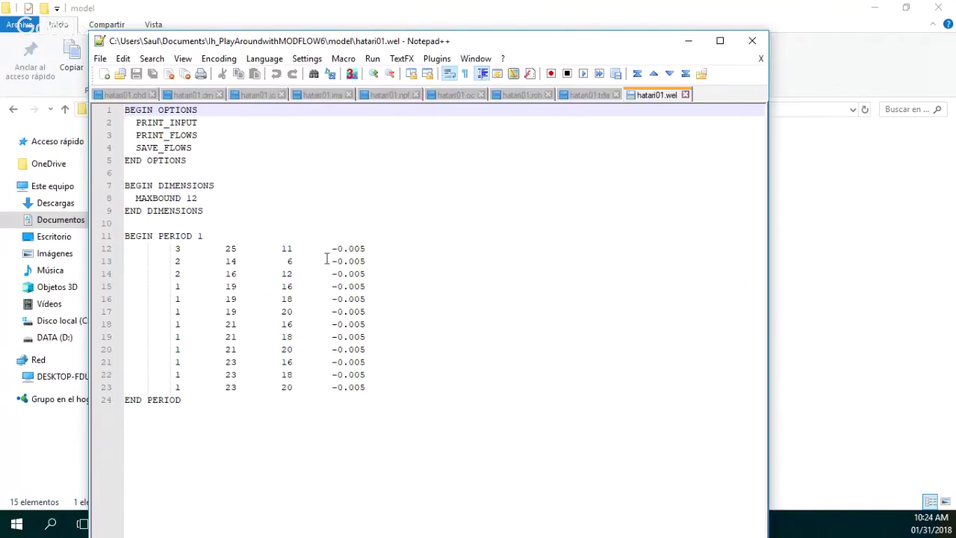
{"action": "left_click_drag", "start_coordinate": [332, 248], "coordinate": [366, 248]}
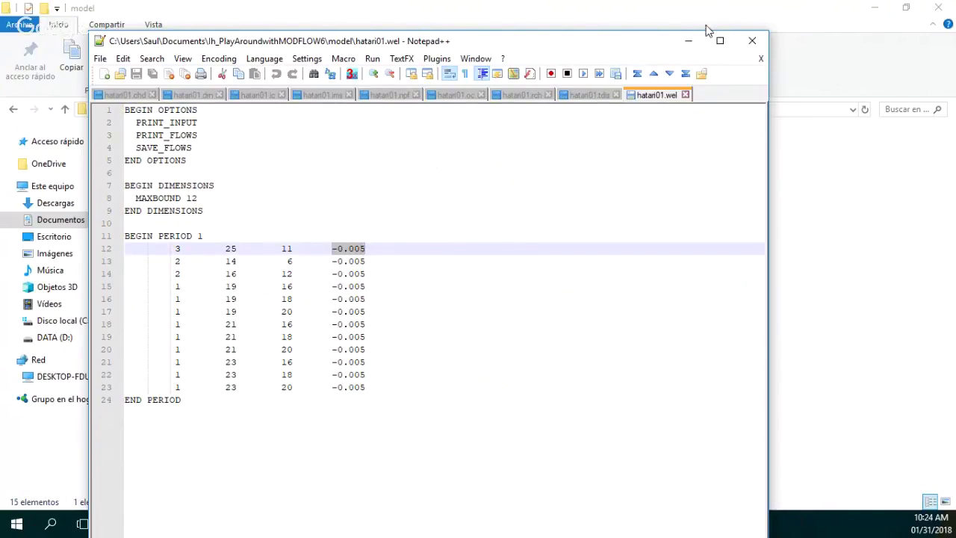
{"action": "left_click", "coordinate": [688, 40]}
Step: Delete the mfsim.lst listing file from the model folder
{"action": "left_click", "coordinate": [157, 331]}
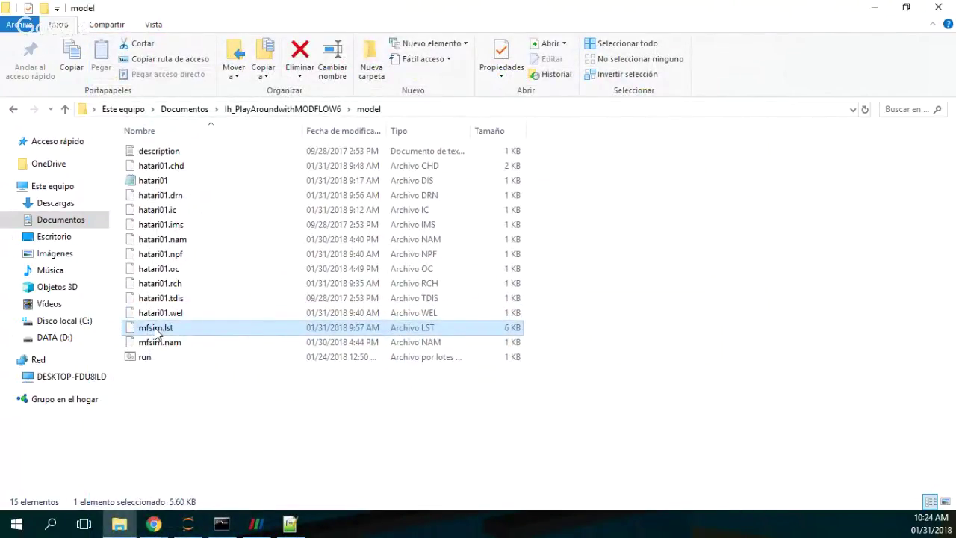
{"action": "left_click", "coordinate": [229, 421]}
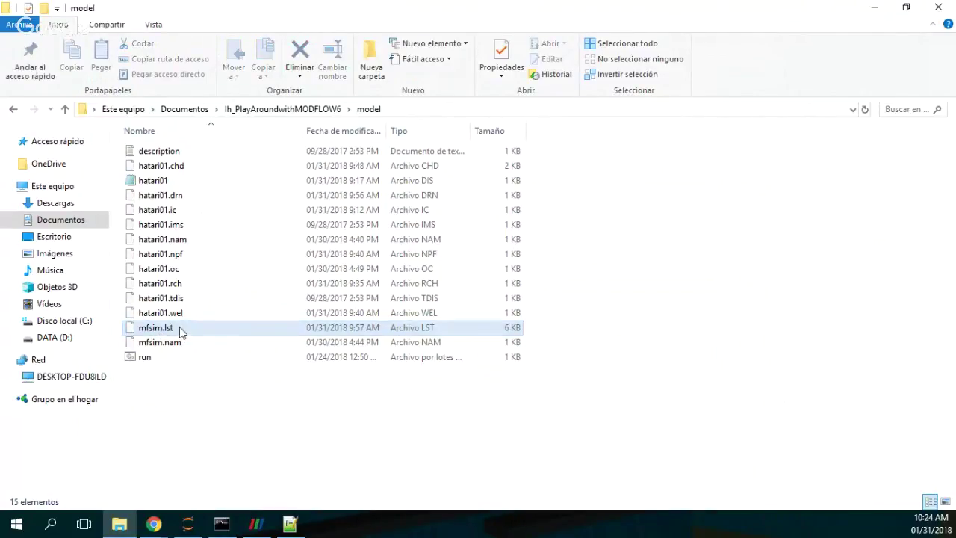
{"action": "left_click", "coordinate": [182, 332]}
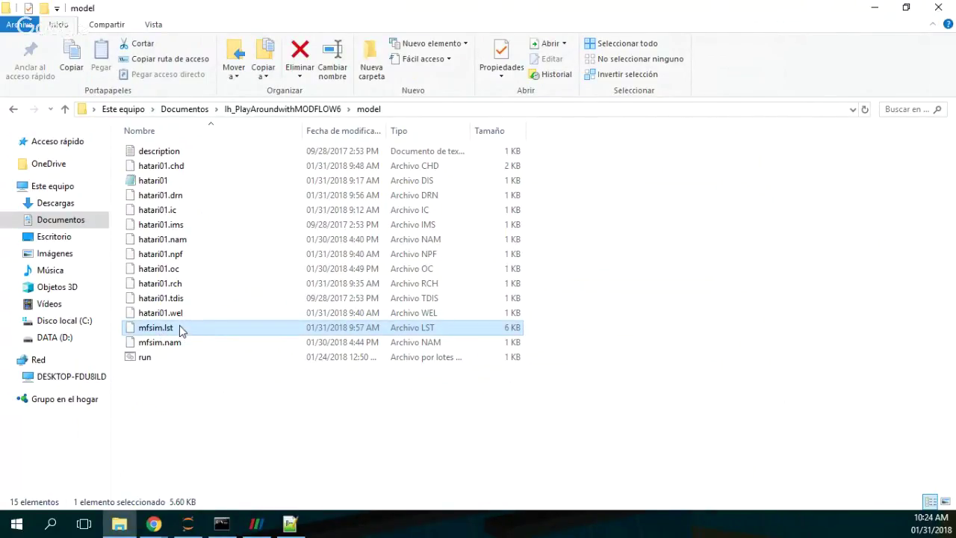
{"action": "key", "text": "Delete"}
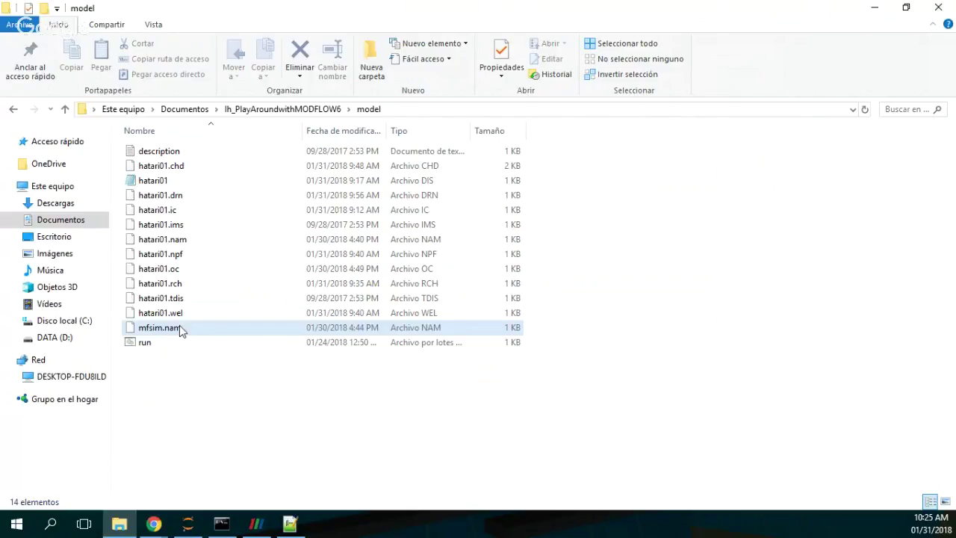
Step: Run the MODFLOW 6 simulation with the run batch file, close its console, and sort the model folder by modification date, newest first
{"action": "left_click", "coordinate": [142, 350]}
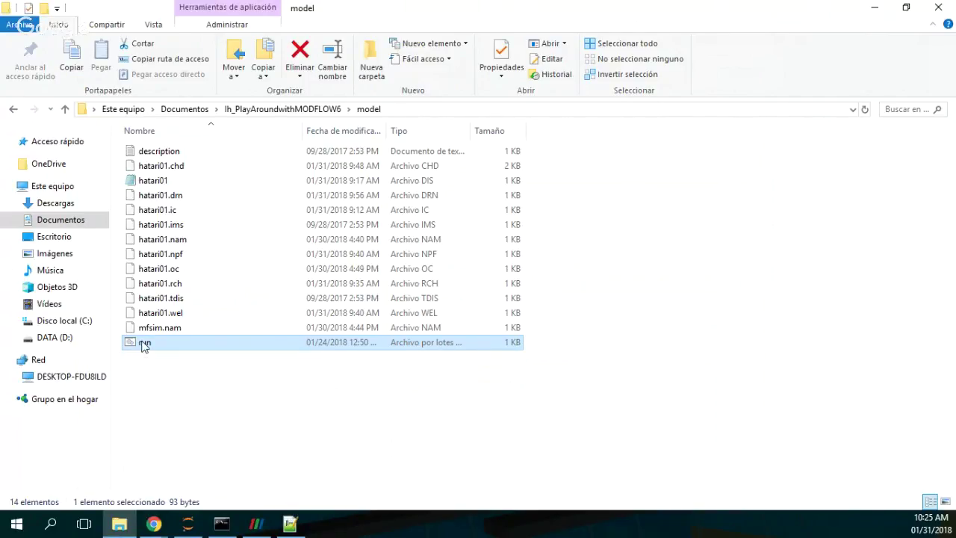
{"action": "double_click", "coordinate": [144, 345]}
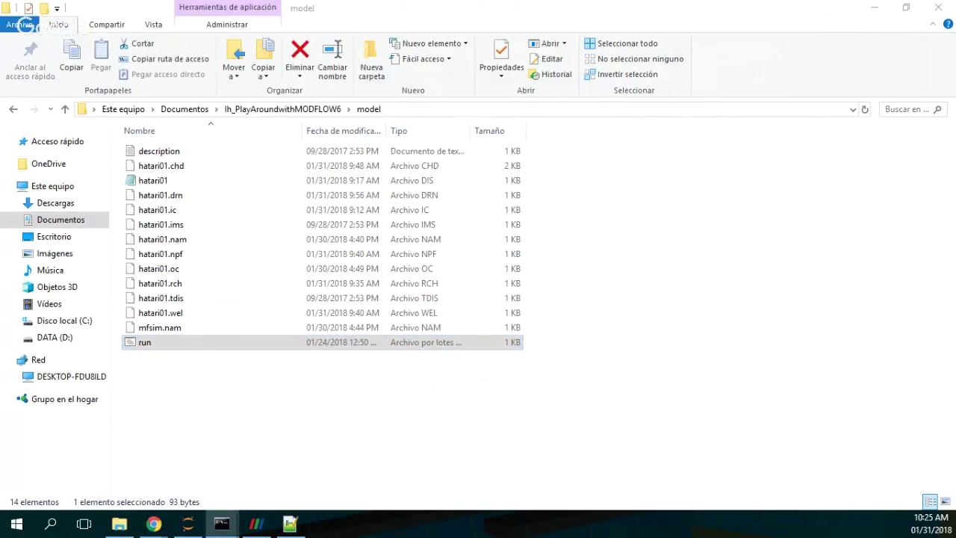
{"action": "left_click_drag", "start_coordinate": [901, 175], "coordinate": [443, 70]}
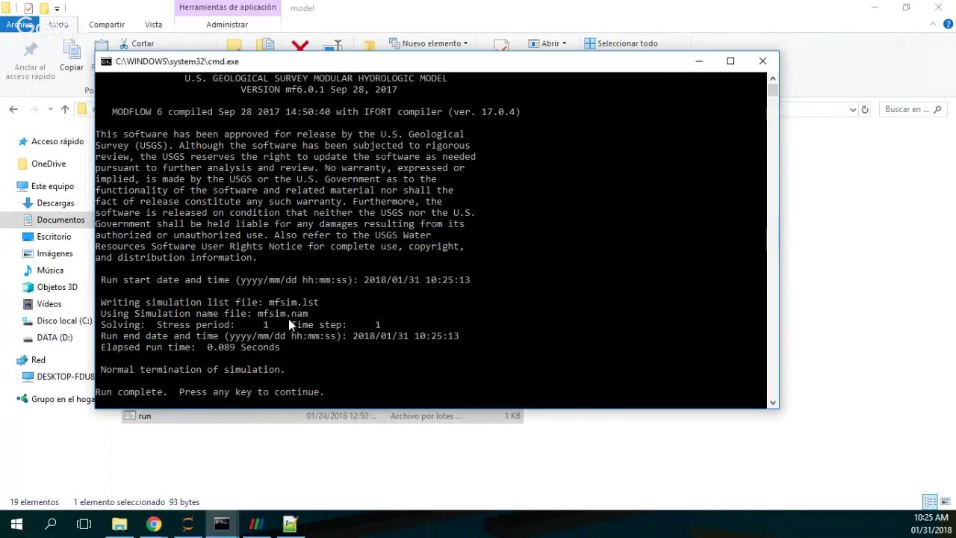
{"action": "left_click", "coordinate": [763, 62]}
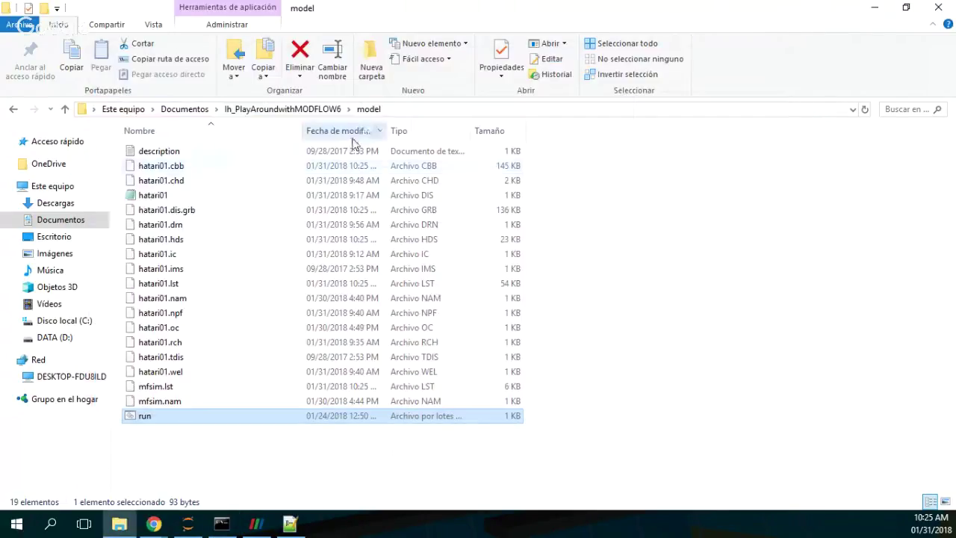
{"action": "left_click", "coordinate": [354, 134]}
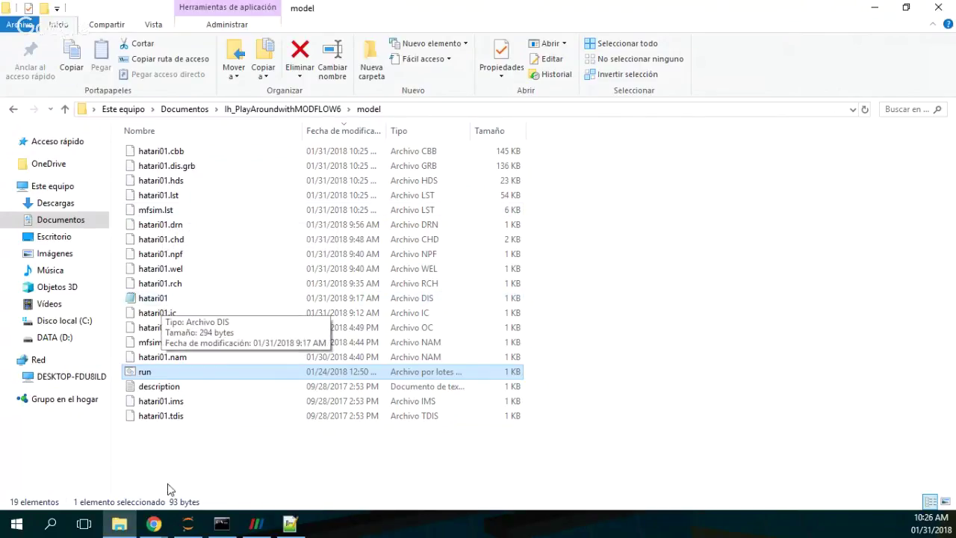
Step: Switch to the ModelFeatures_9 notebook in Chrome, maximize it, and review its cells from the package imports through the DIS, boundary condition and head data
{"action": "mouse_move", "coordinate": [198, 529]}
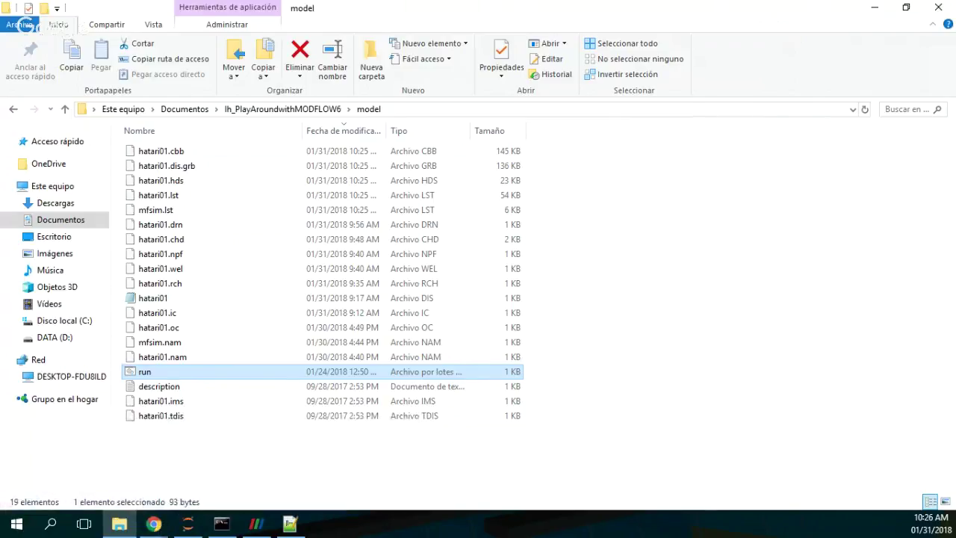
{"action": "left_click", "coordinate": [153, 523]}
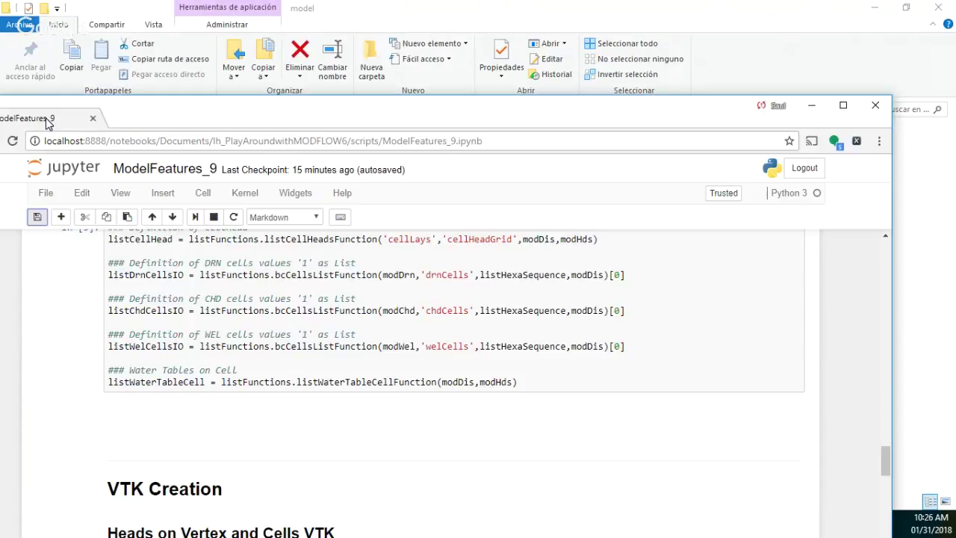
{"action": "double_click", "coordinate": [47, 123]}
{"action": "left_click_drag", "start_coordinate": [949, 403], "coordinate": [943, 150]}
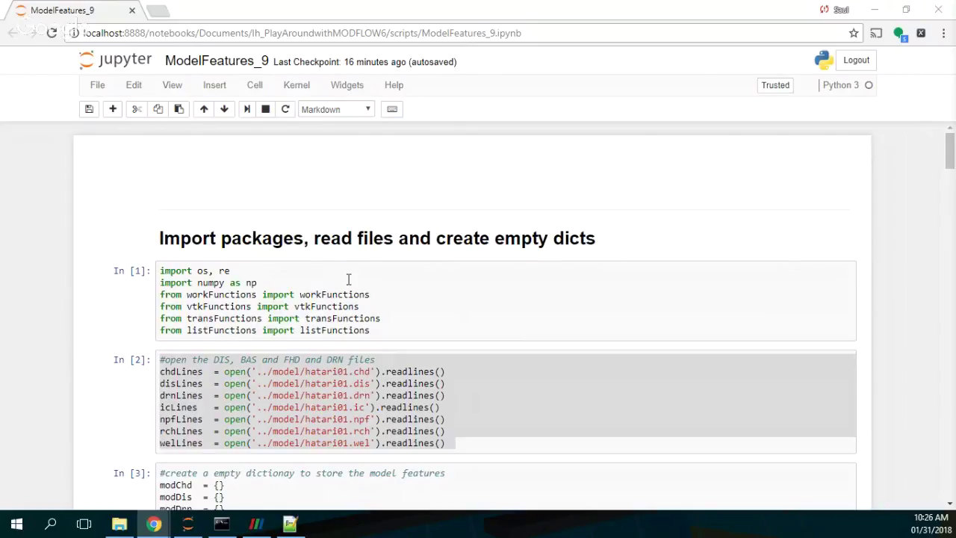
{"action": "scroll", "coordinate": [349, 280], "scroll_direction": "down", "scroll_amount": 5}
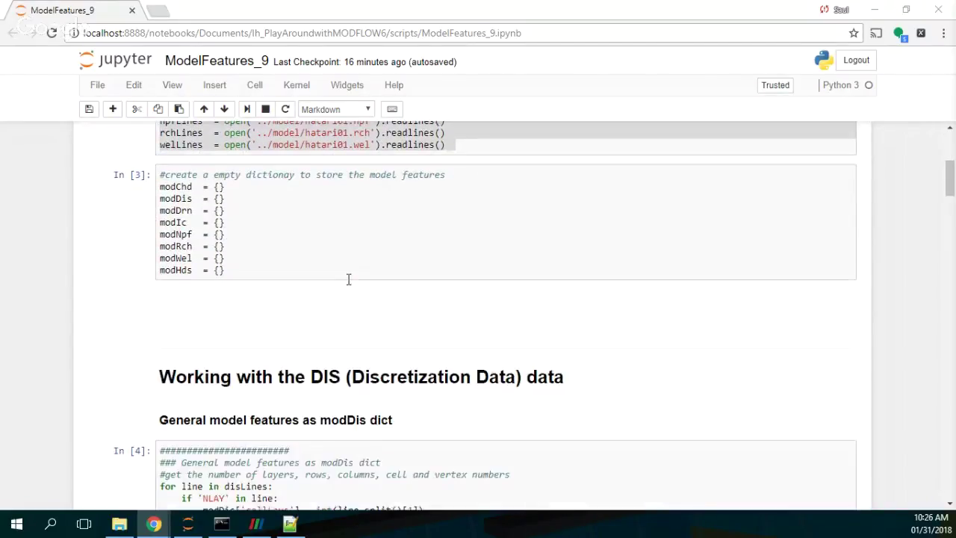
{"action": "scroll", "coordinate": [348, 279], "scroll_direction": "down", "scroll_amount": 3}
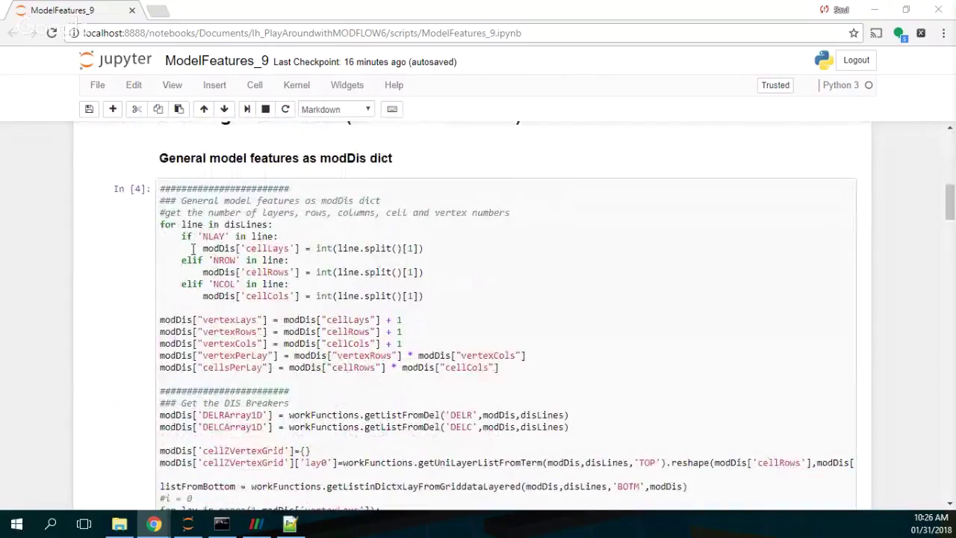
{"action": "scroll", "coordinate": [305, 361], "scroll_direction": "down", "scroll_amount": 3}
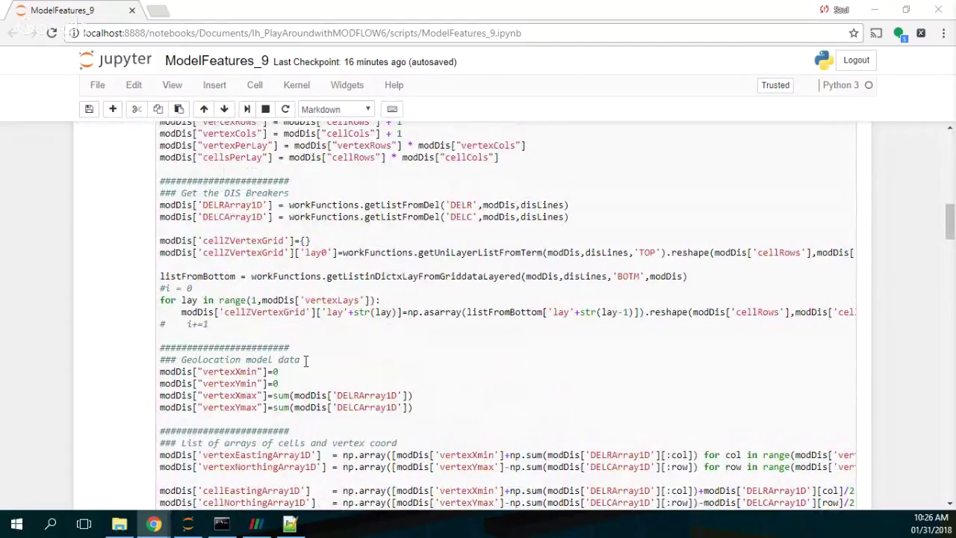
{"action": "scroll", "coordinate": [305, 361], "scroll_direction": "down", "scroll_amount": 5}
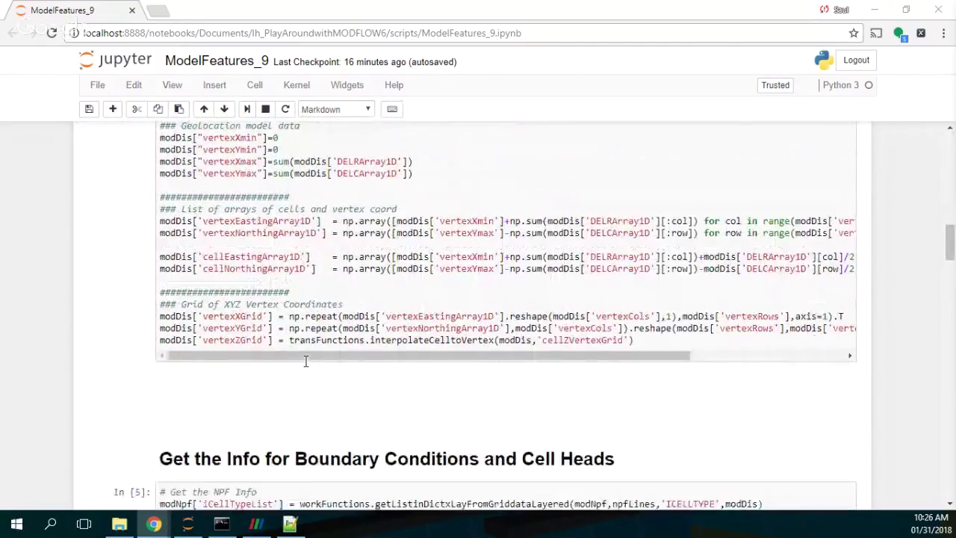
{"action": "scroll", "coordinate": [305, 361], "scroll_direction": "down", "scroll_amount": 3}
{"action": "scroll", "coordinate": [592, 256], "scroll_direction": "down", "scroll_amount": 3}
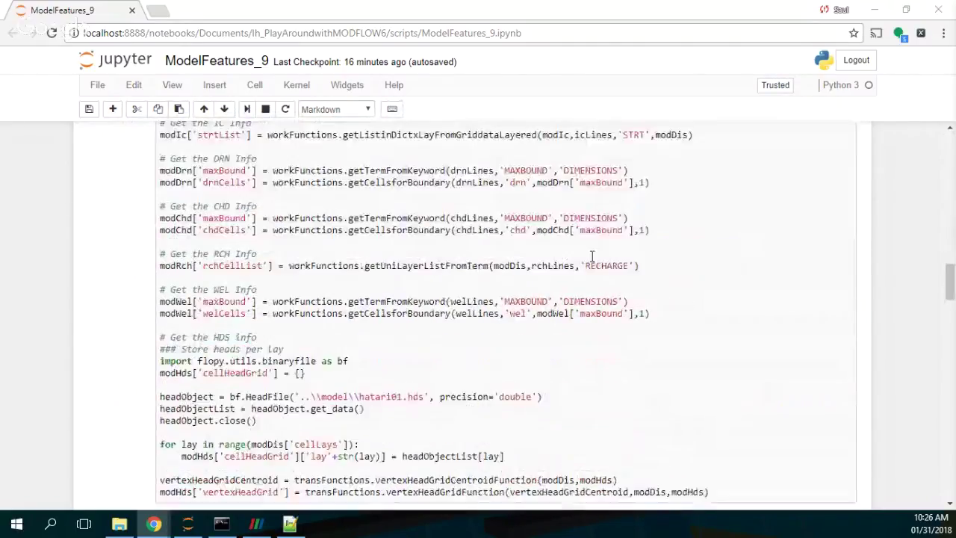
Step: Examine the notebook's point and cell data definitions and the VTK creation cells for heads, water table and the DRN, CHD and WEL packages
{"action": "scroll", "coordinate": [592, 256], "scroll_direction": "down", "scroll_amount": 5}
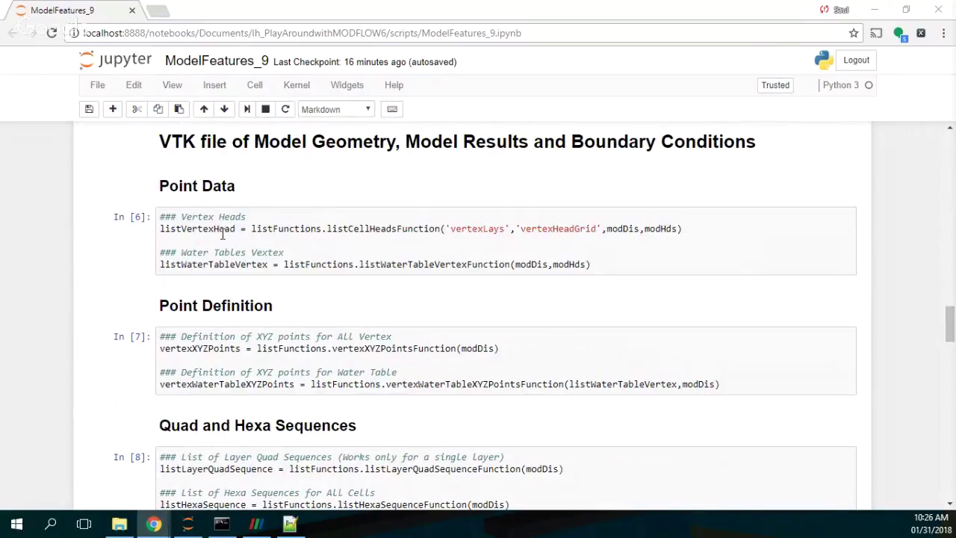
{"action": "scroll", "coordinate": [221, 234], "scroll_direction": "down", "scroll_amount": 7}
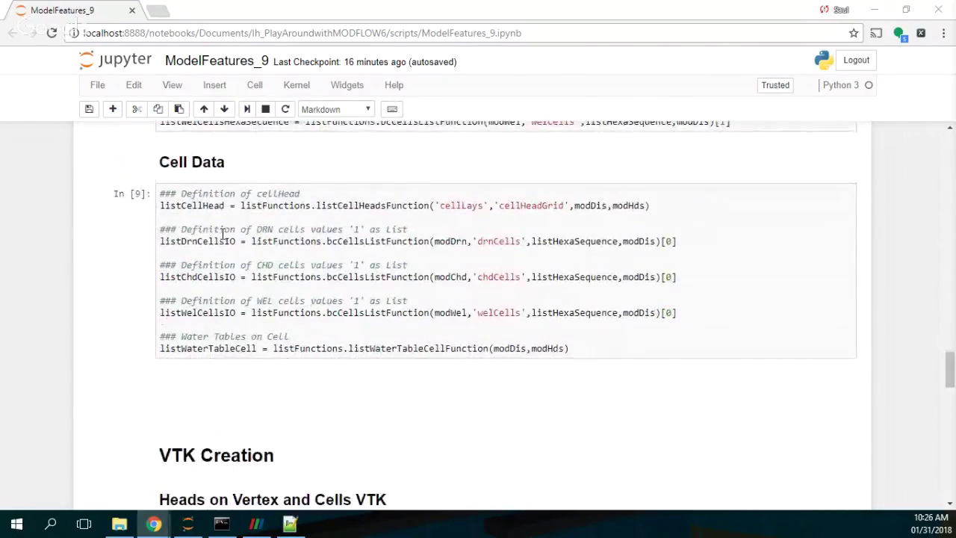
{"action": "scroll", "coordinate": [221, 234], "scroll_direction": "down", "scroll_amount": 2}
{"action": "scroll", "coordinate": [222, 234], "scroll_direction": "down", "scroll_amount": 2}
{"action": "scroll", "coordinate": [222, 234], "scroll_direction": "up", "scroll_amount": 3}
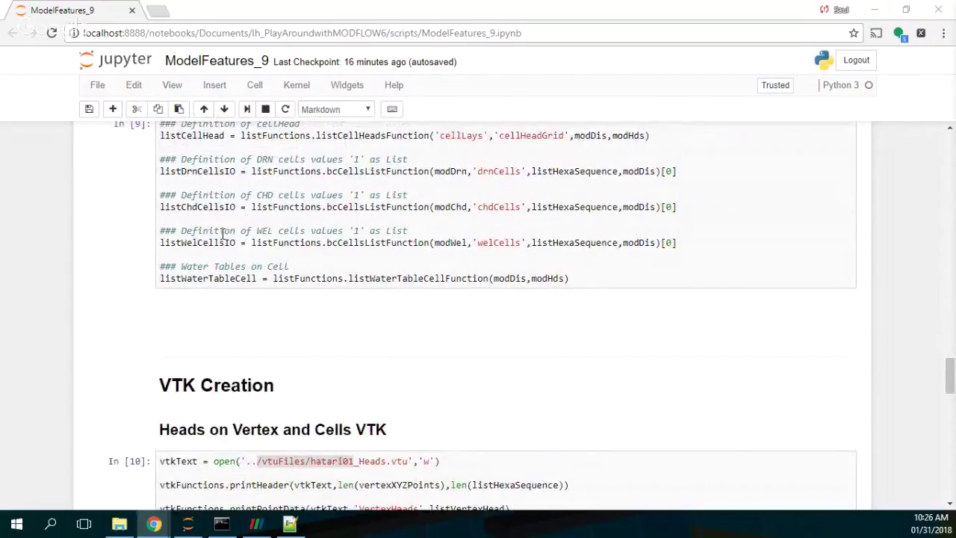
{"action": "scroll", "coordinate": [222, 234], "scroll_direction": "down", "scroll_amount": 3}
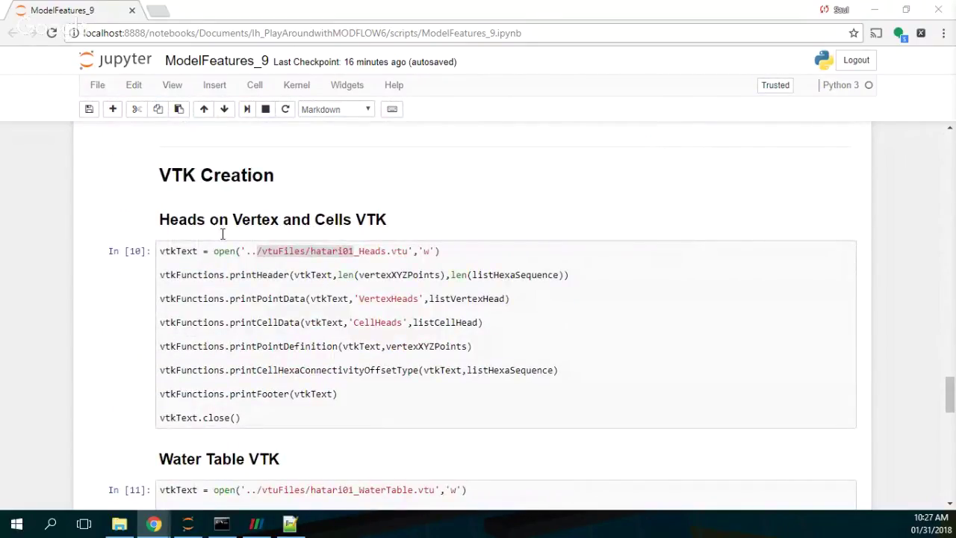
{"action": "scroll", "coordinate": [222, 234], "scroll_direction": "down", "scroll_amount": 10}
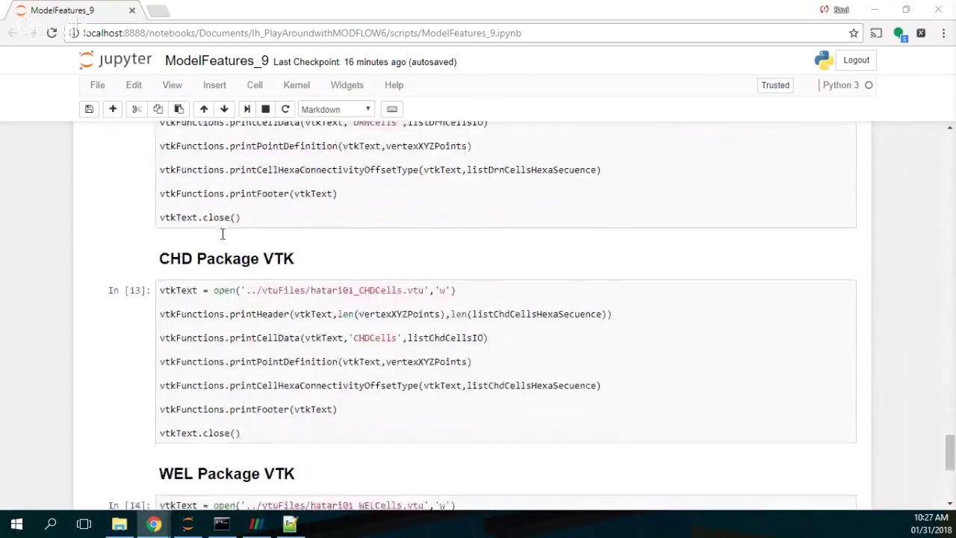
{"action": "scroll", "coordinate": [222, 233], "scroll_direction": "down", "scroll_amount": 4}
{"action": "scroll", "coordinate": [222, 234], "scroll_direction": "up", "scroll_amount": 7}
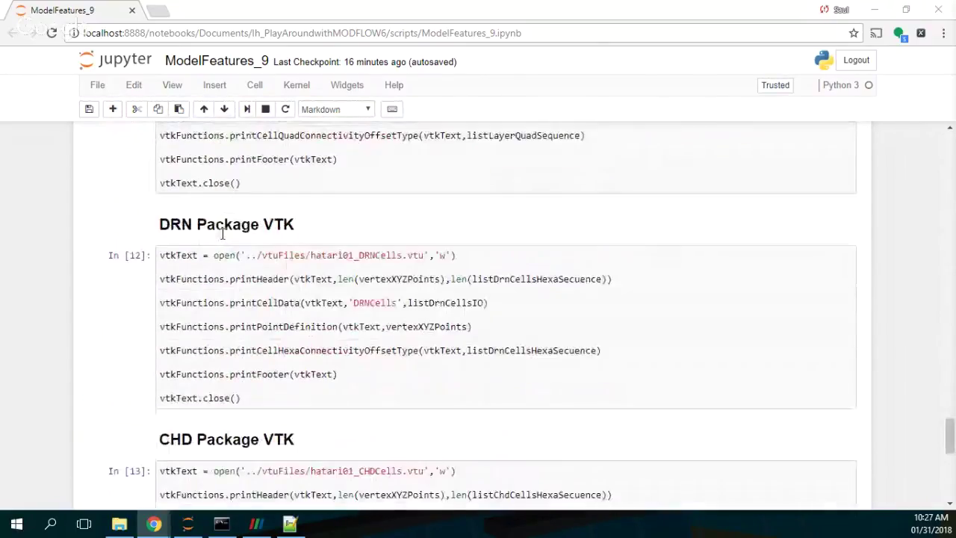
{"action": "scroll", "coordinate": [222, 234], "scroll_direction": "up", "scroll_amount": 6}
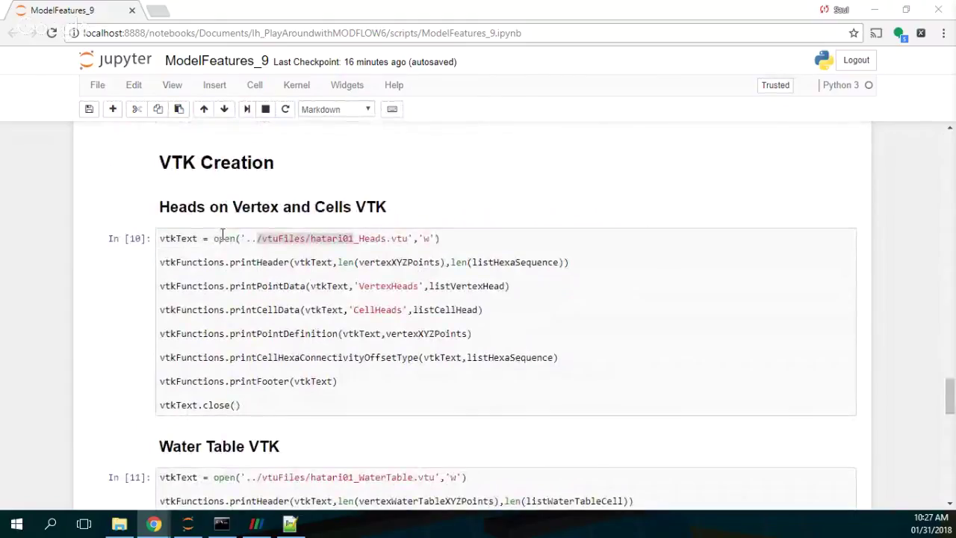
{"action": "scroll", "coordinate": [222, 234], "scroll_direction": "up", "scroll_amount": 1}
{"action": "scroll", "coordinate": [222, 234], "scroll_direction": "down", "scroll_amount": 3}
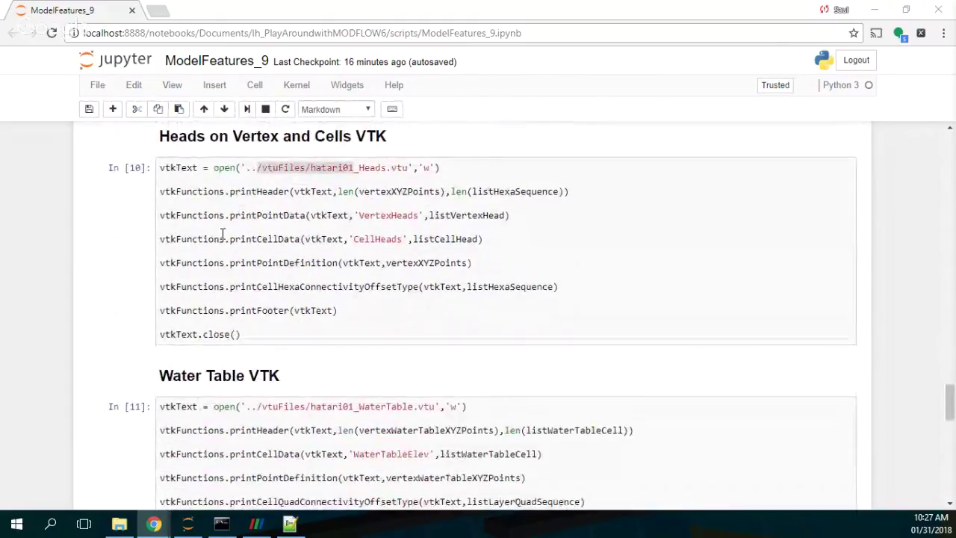
Step: Examine the remaining VTK cells down to the WEL package cell at the end of the notebook
{"action": "scroll", "coordinate": [221, 234], "scroll_direction": "down", "scroll_amount": 6}
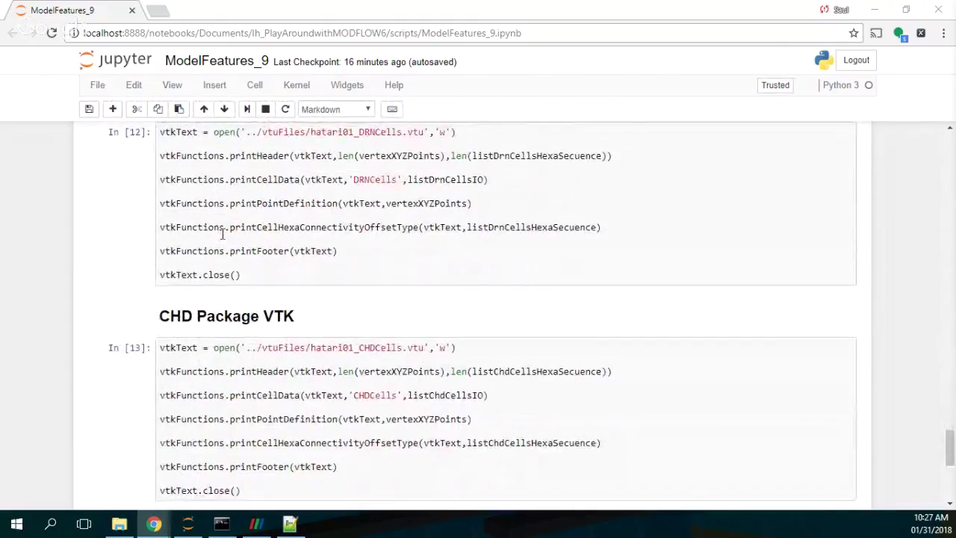
{"action": "scroll", "coordinate": [222, 233], "scroll_direction": "down", "scroll_amount": 3}
{"action": "scroll", "coordinate": [222, 233], "scroll_direction": "up", "scroll_amount": 2}
{"action": "scroll", "coordinate": [222, 234], "scroll_direction": "down", "scroll_amount": 3}
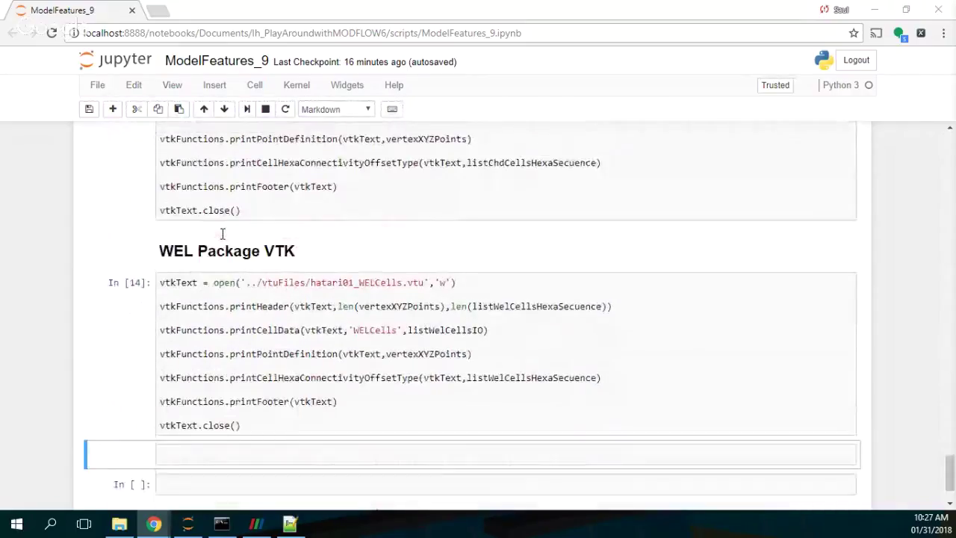
{"action": "scroll", "coordinate": [222, 234], "scroll_direction": "down", "scroll_amount": 1}
{"action": "scroll", "coordinate": [222, 234], "scroll_direction": "up", "scroll_amount": 3}
{"action": "scroll", "coordinate": [222, 234], "scroll_direction": "down", "scroll_amount": 2}
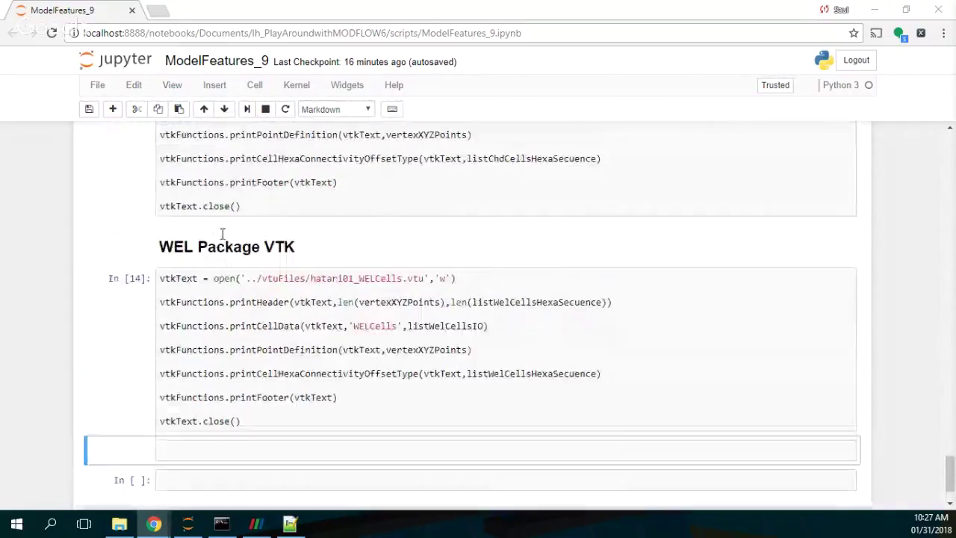
{"action": "scroll", "coordinate": [222, 234], "scroll_direction": "down", "scroll_amount": 1}
Step: Switch to File Explorer and open the vtuFiles folder of the MODFLOW 6 project
{"action": "mouse_move", "coordinate": [114, 532]}
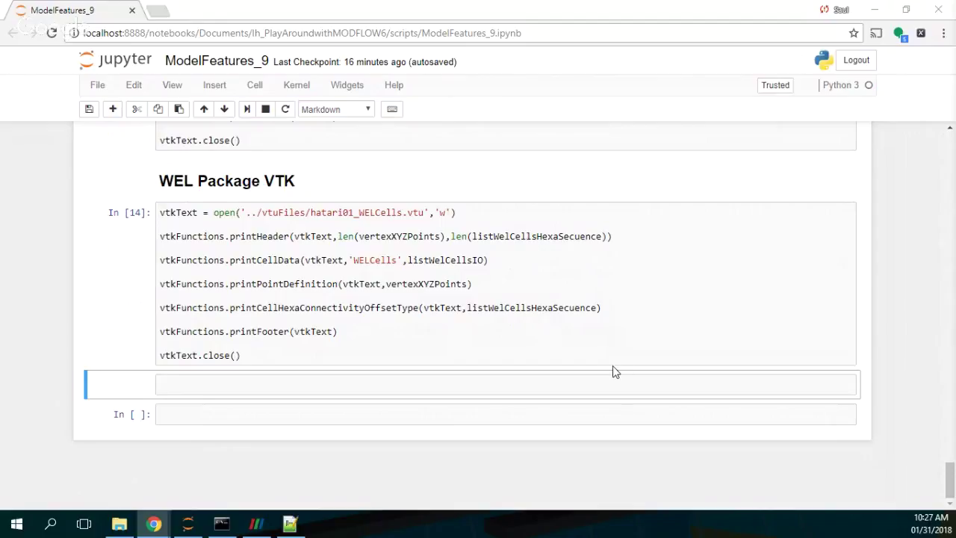
{"action": "left_click", "coordinate": [129, 530]}
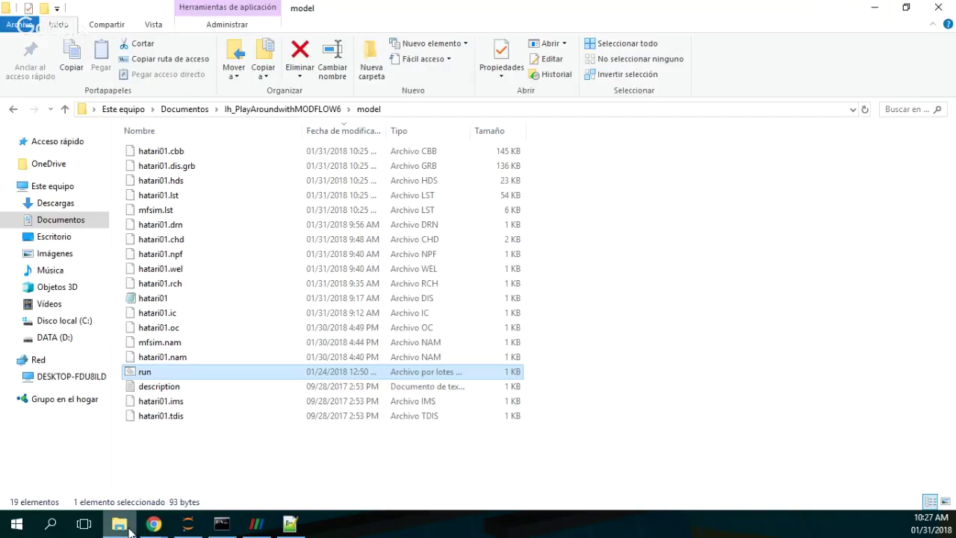
{"action": "left_click", "coordinate": [317, 110]}
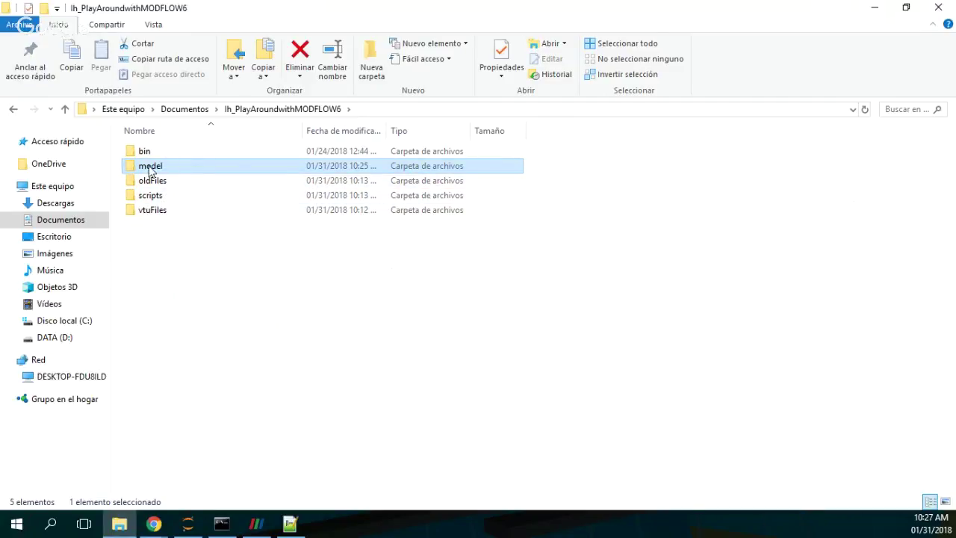
{"action": "double_click", "coordinate": [147, 211]}
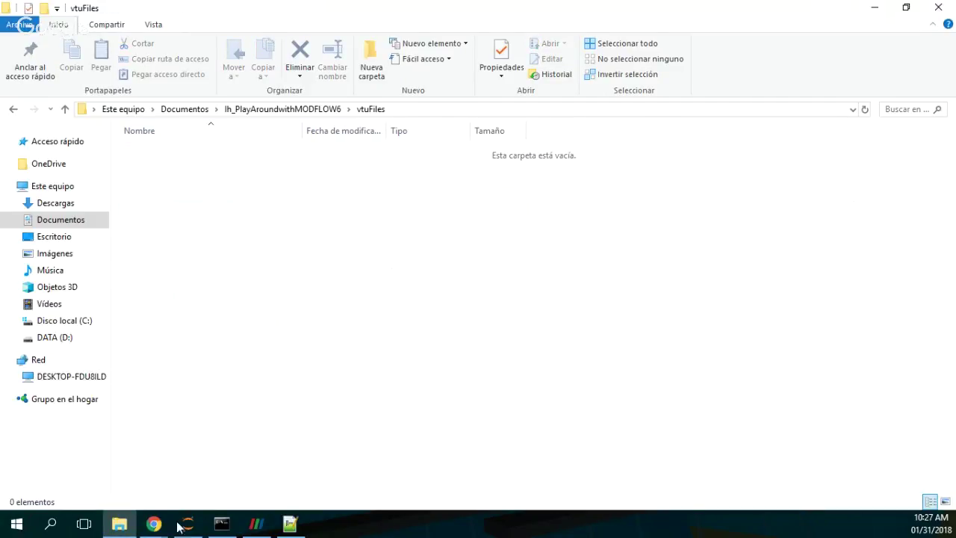
Step: Return to the ModelFeatures_9 notebook in Chrome, restart its kernel and run all cells
{"action": "mouse_move", "coordinate": [163, 529]}
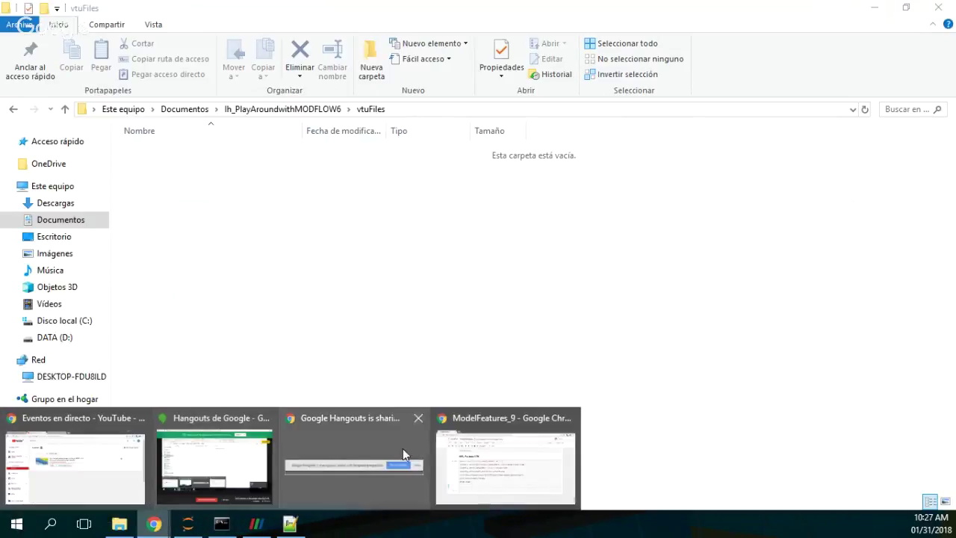
{"action": "left_click", "coordinate": [534, 474]}
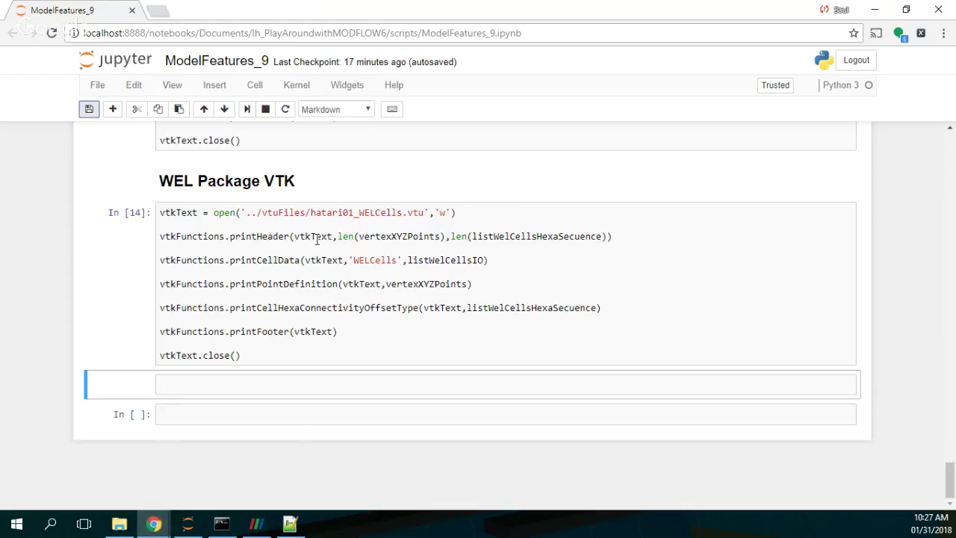
{"action": "left_click", "coordinate": [297, 85]}
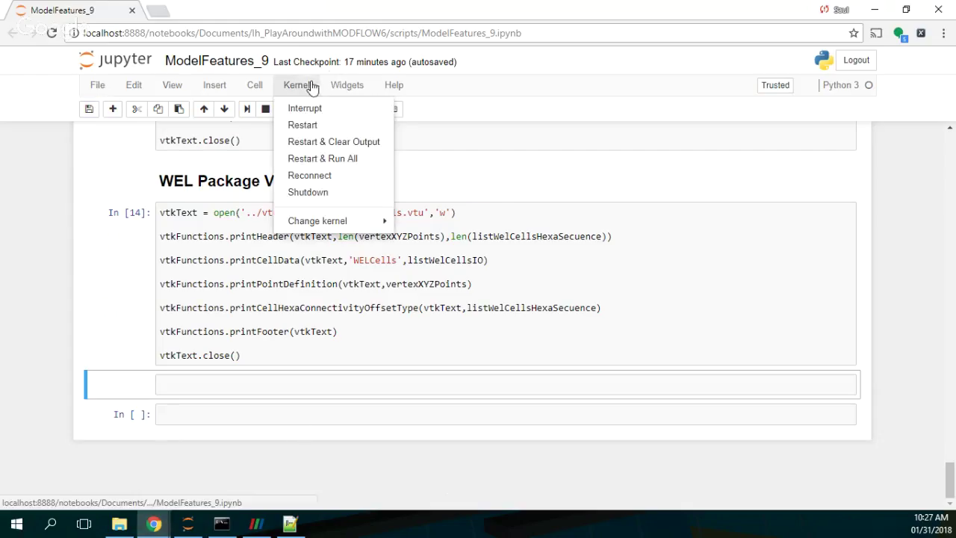
{"action": "left_click", "coordinate": [311, 160]}
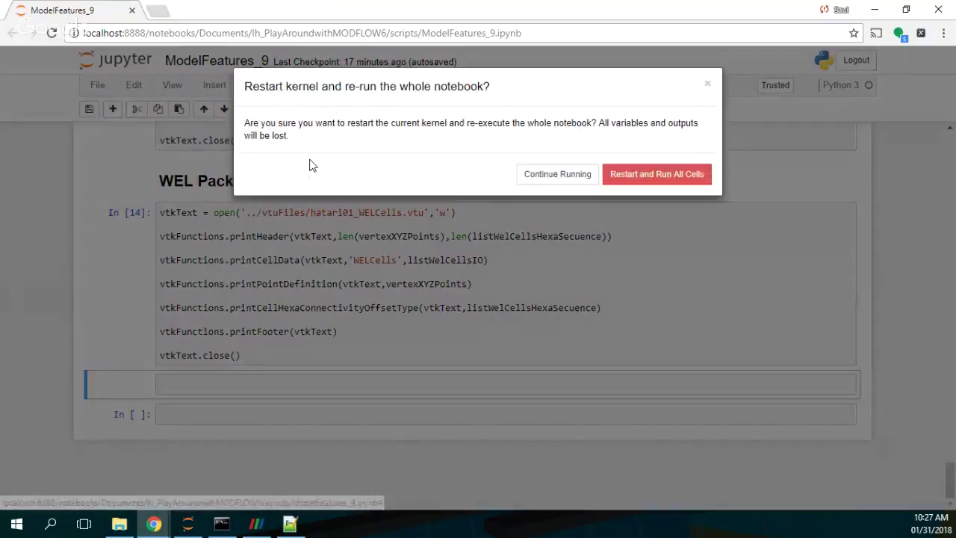
{"action": "left_click", "coordinate": [655, 181]}
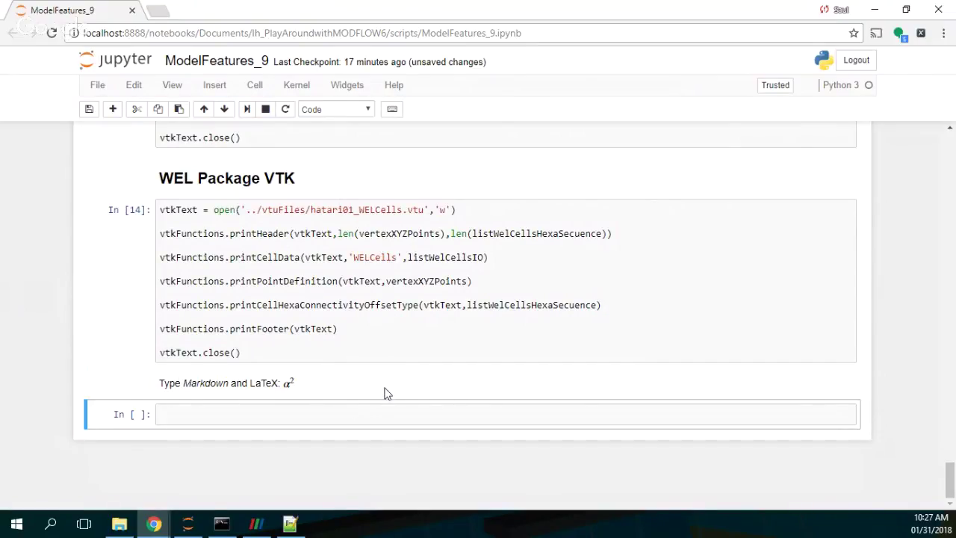
{"action": "scroll", "coordinate": [384, 392], "scroll_direction": "up", "scroll_amount": 4}
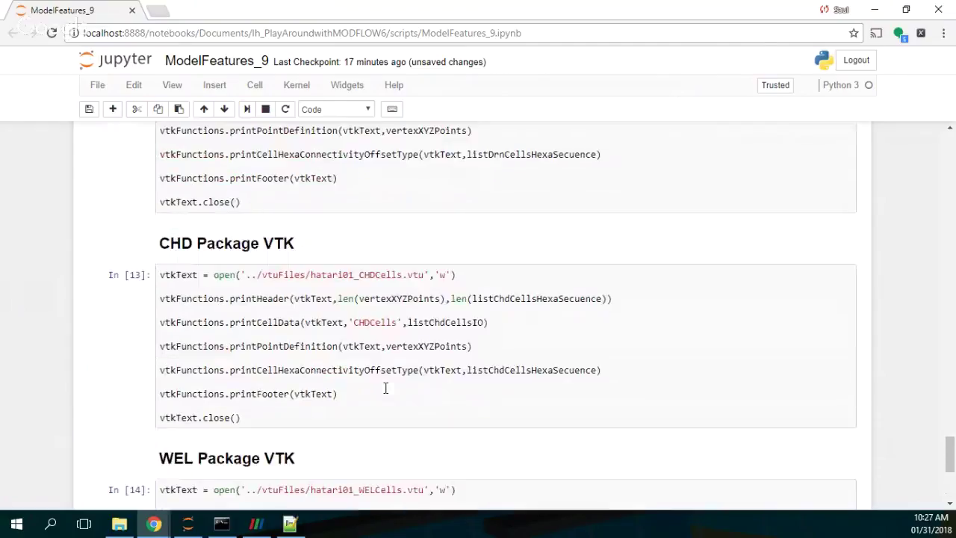
{"action": "scroll", "coordinate": [386, 388], "scroll_direction": "down", "scroll_amount": 4}
Step: Change the empty Markdown cell below the WEL Package VTK code to a Code cell
{"action": "double_click", "coordinate": [371, 381]}
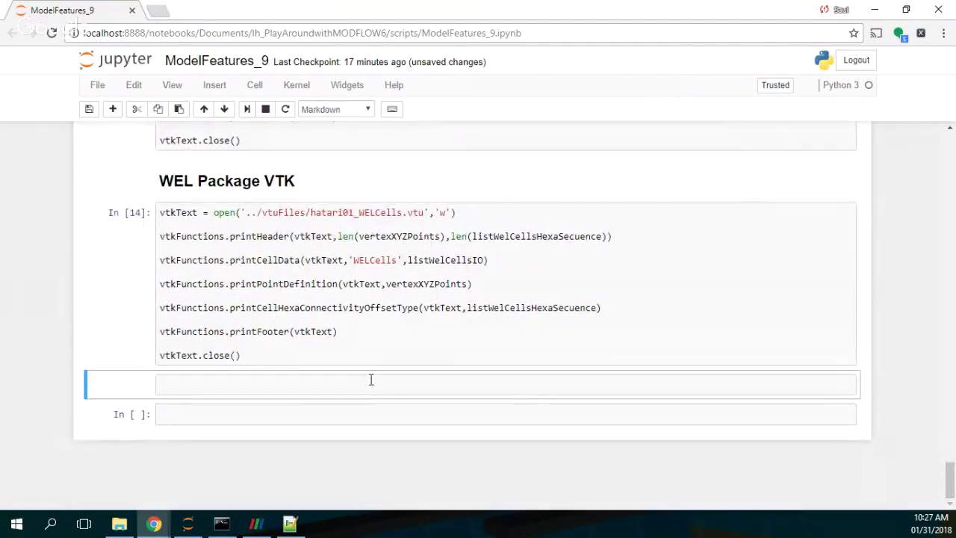
{"action": "left_click", "coordinate": [365, 384]}
{"action": "left_click", "coordinate": [342, 110]}
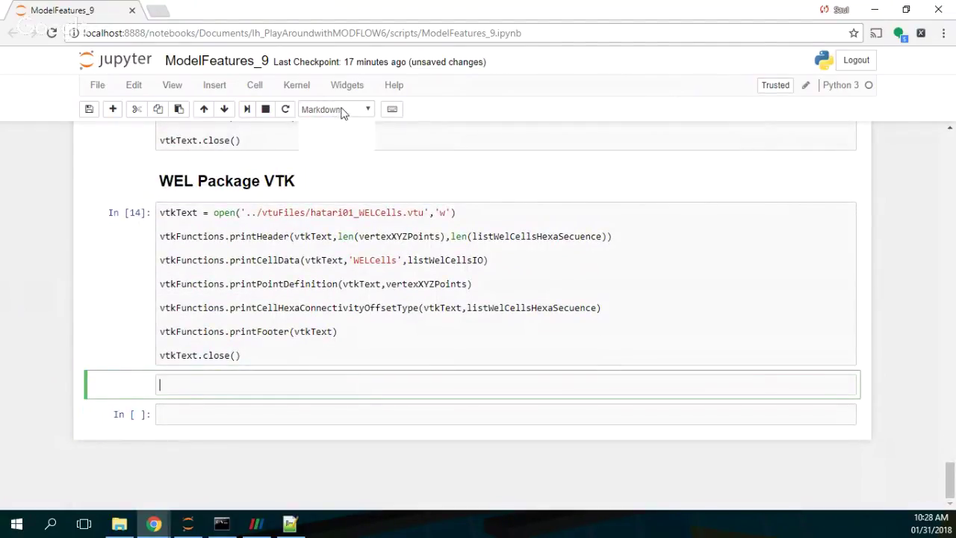
{"action": "left_click", "coordinate": [329, 120]}
{"action": "left_click", "coordinate": [282, 381]}
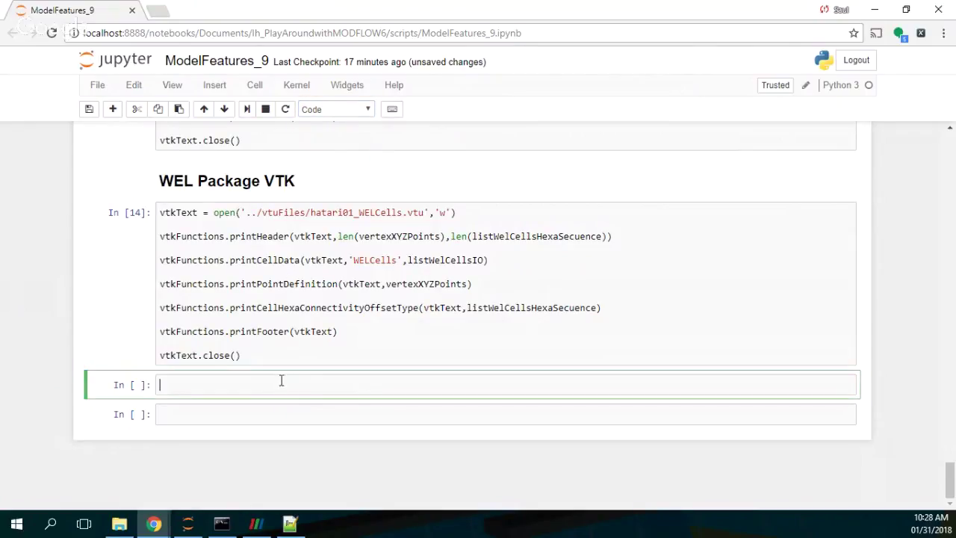
Step: Delete the two empty cells at the end of the notebook and save the notebook
{"action": "left_click", "coordinate": [132, 91]}
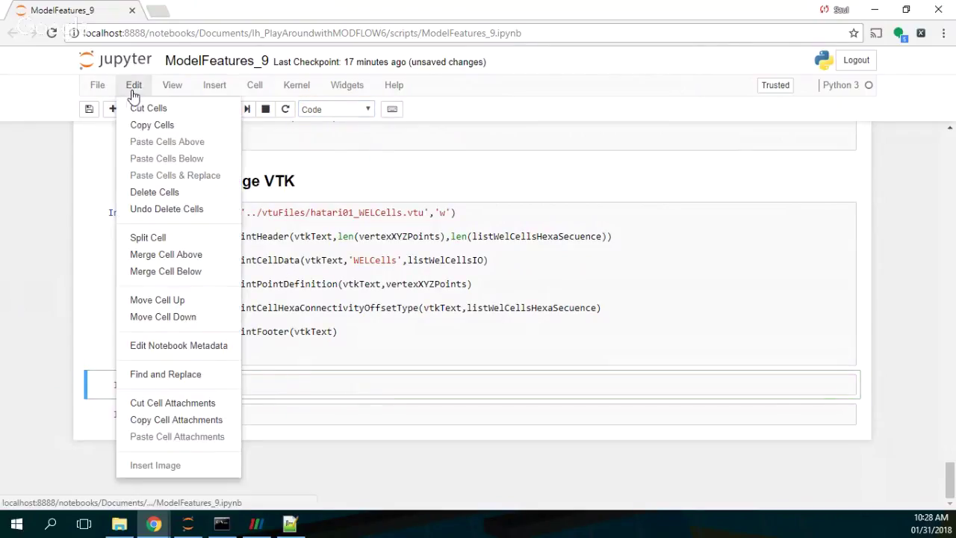
{"action": "left_click", "coordinate": [146, 192]}
{"action": "key", "text": "Return"}
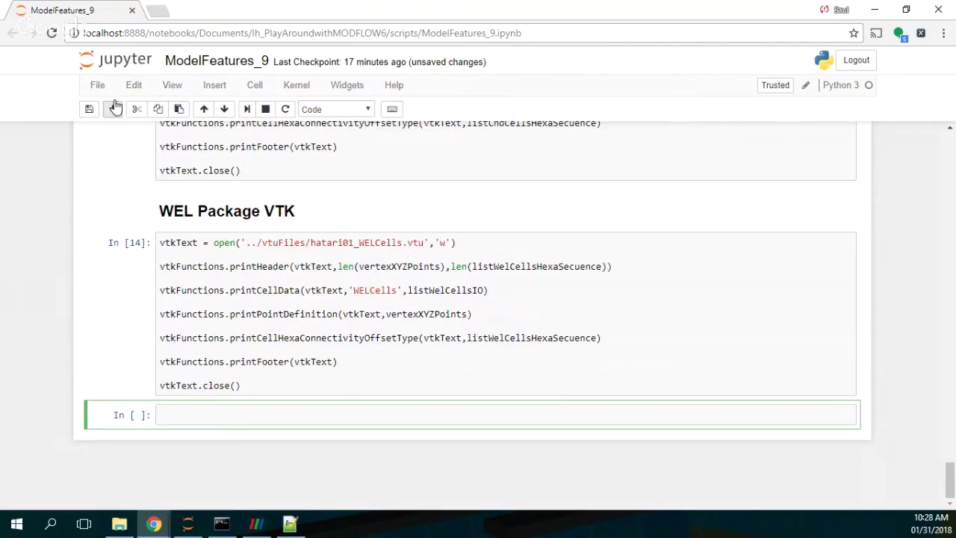
{"action": "left_click", "coordinate": [133, 84]}
{"action": "left_click", "coordinate": [147, 192]}
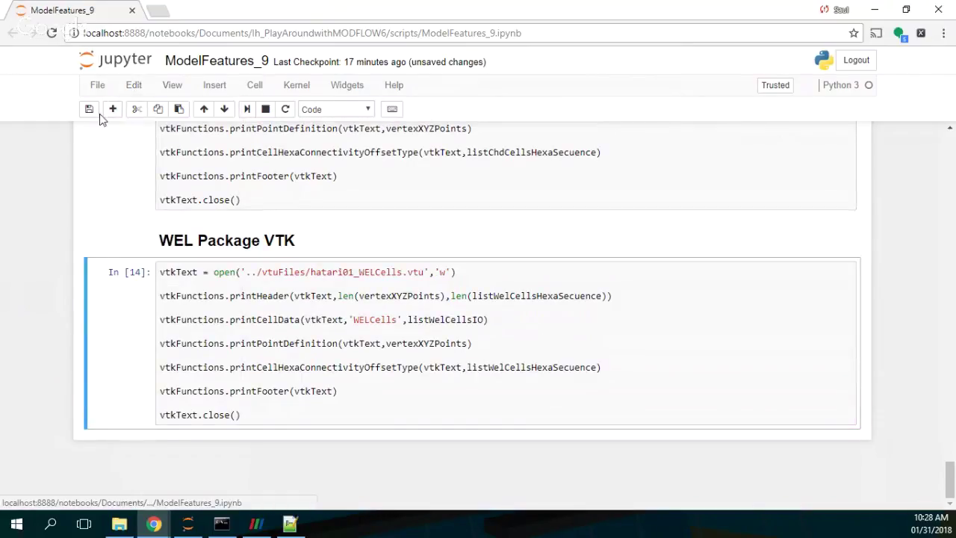
{"action": "left_click", "coordinate": [90, 111]}
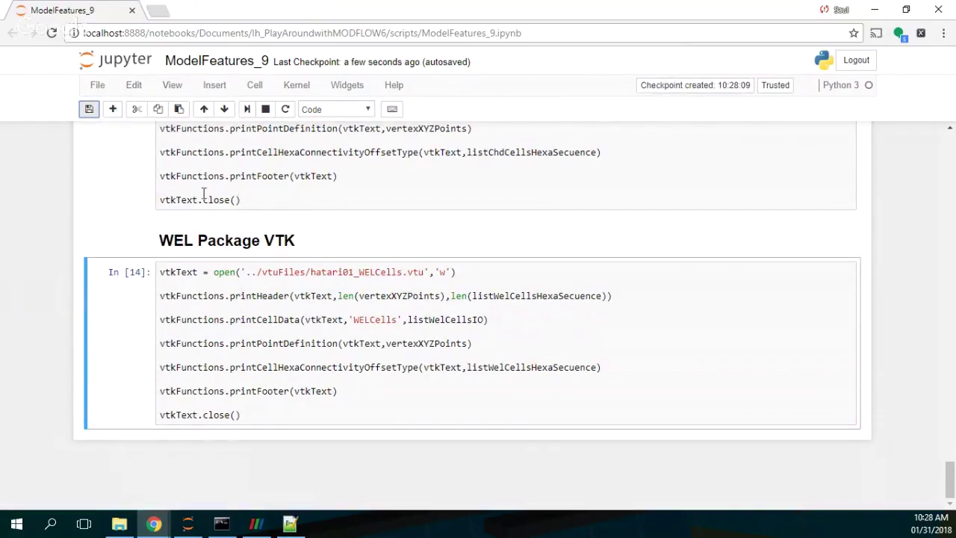
Step: Check the generated VTU files in the vtuFiles folder, and switch to ParaView with its window maximized
{"action": "left_click", "coordinate": [120, 525]}
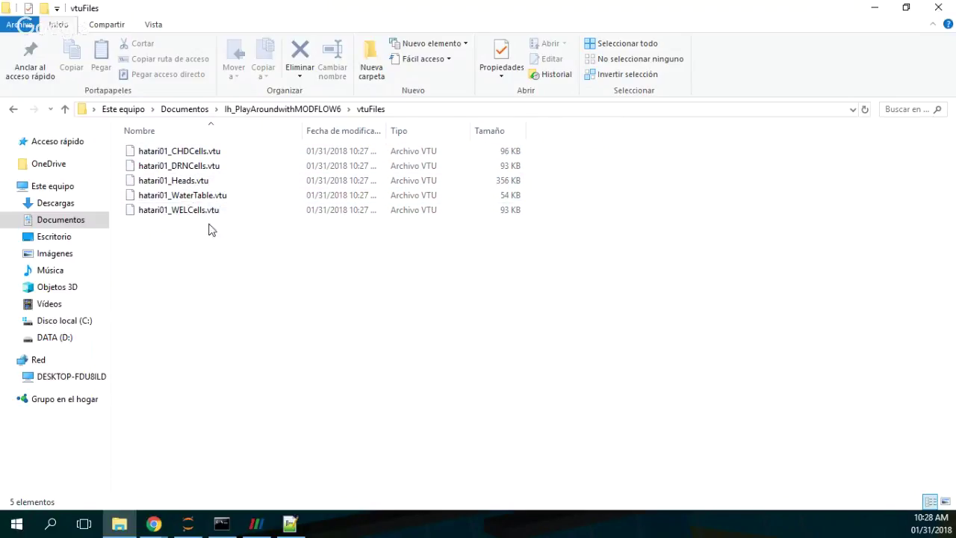
{"action": "left_click", "coordinate": [253, 523]}
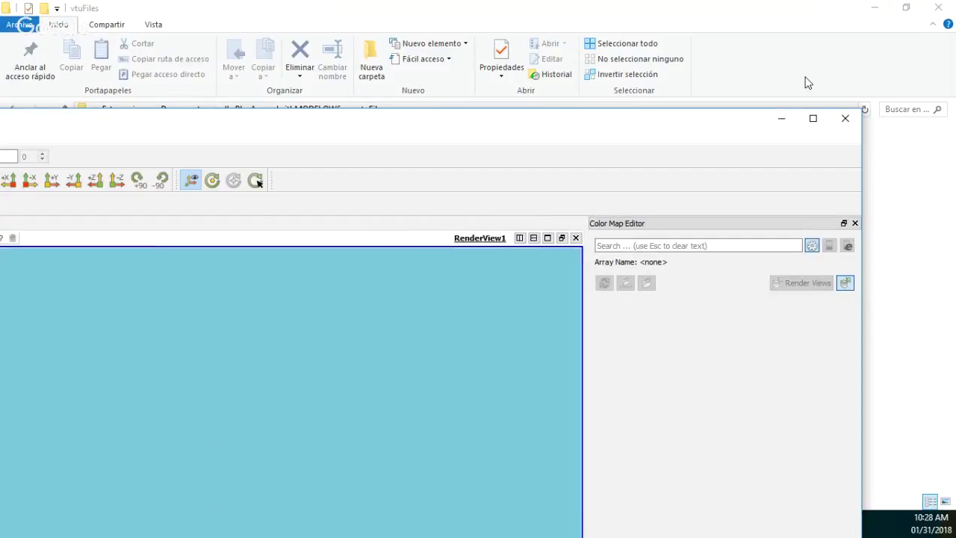
{"action": "left_click", "coordinate": [813, 118]}
{"action": "left_click", "coordinate": [949, 110]}
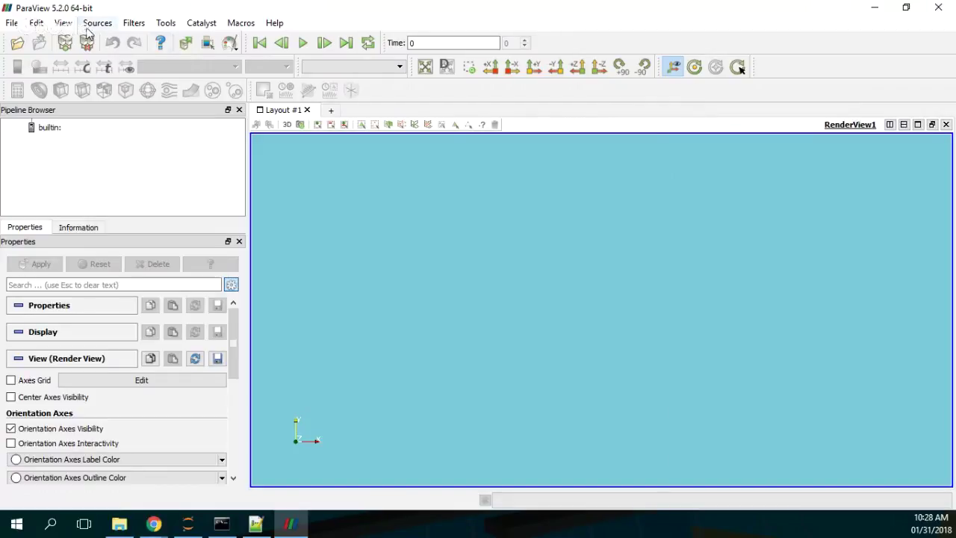
Step: Load hatari01_CHDCells.vtu from the vtuFiles folder and apply it to the render view
{"action": "left_click", "coordinate": [17, 43]}
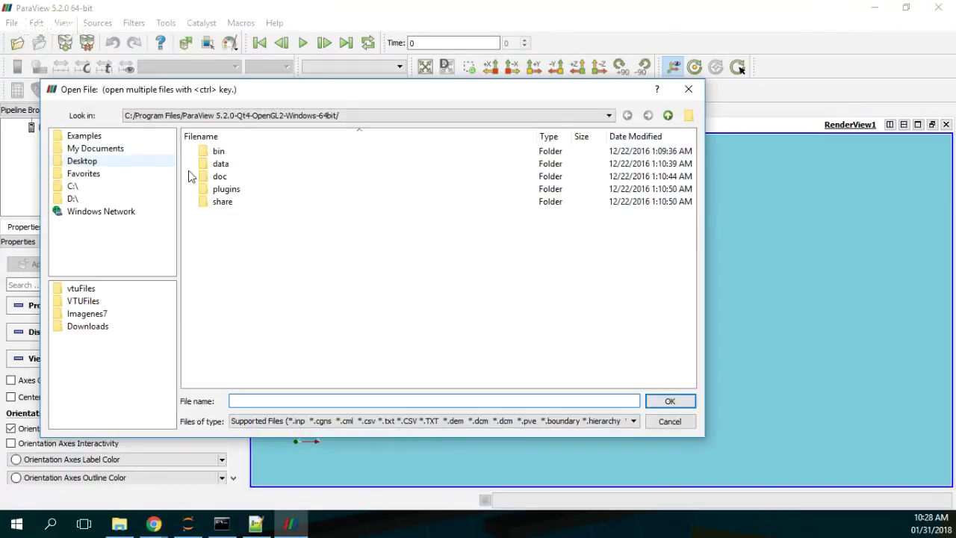
{"action": "left_click", "coordinate": [84, 289]}
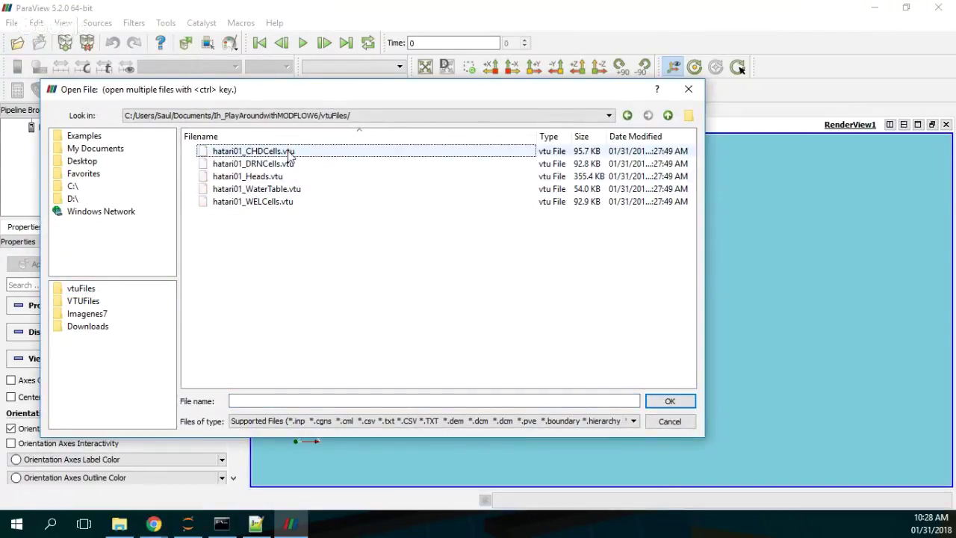
{"action": "double_click", "coordinate": [290, 152]}
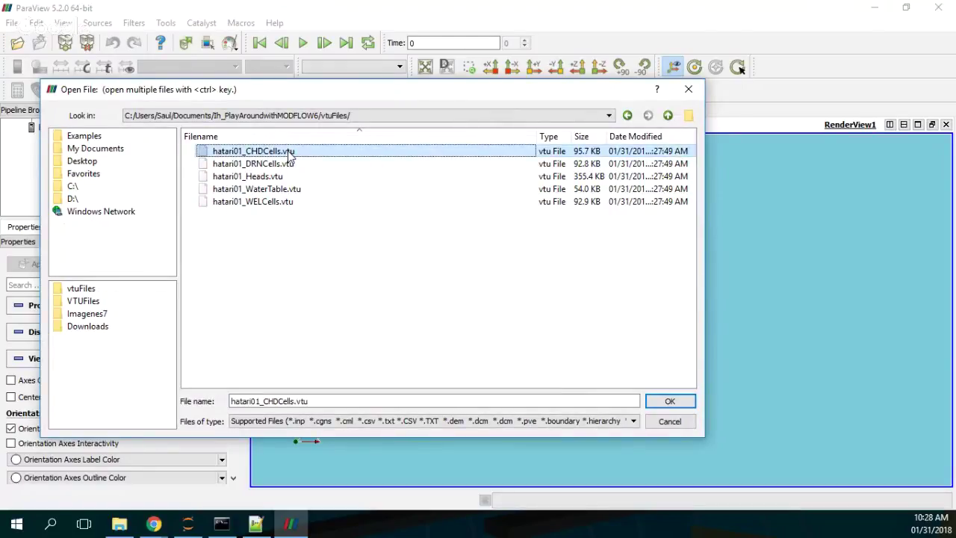
{"action": "left_click", "coordinate": [42, 264]}
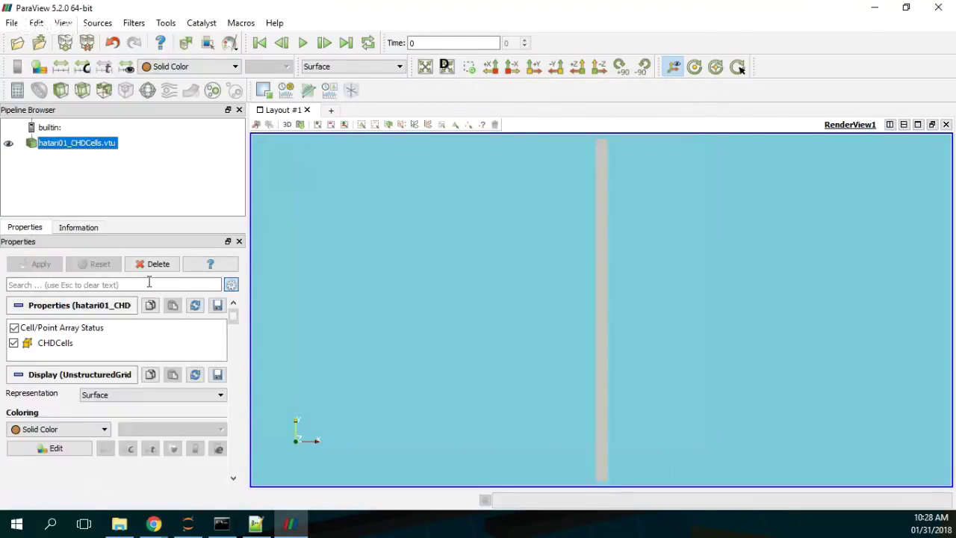
Step: Set the CHD cells' representation to Surface With Edges and view them in 3D
{"action": "left_click_drag", "start_coordinate": [554, 381], "coordinate": [472, 313]}
{"action": "left_click", "coordinate": [360, 68]}
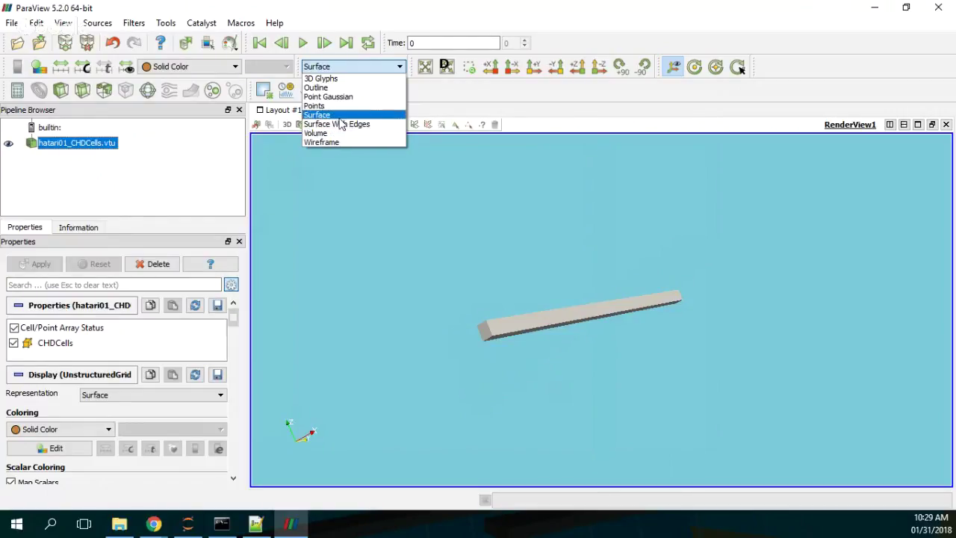
{"action": "left_click", "coordinate": [337, 124]}
{"action": "left_click_drag", "start_coordinate": [570, 301], "coordinate": [576, 326]}
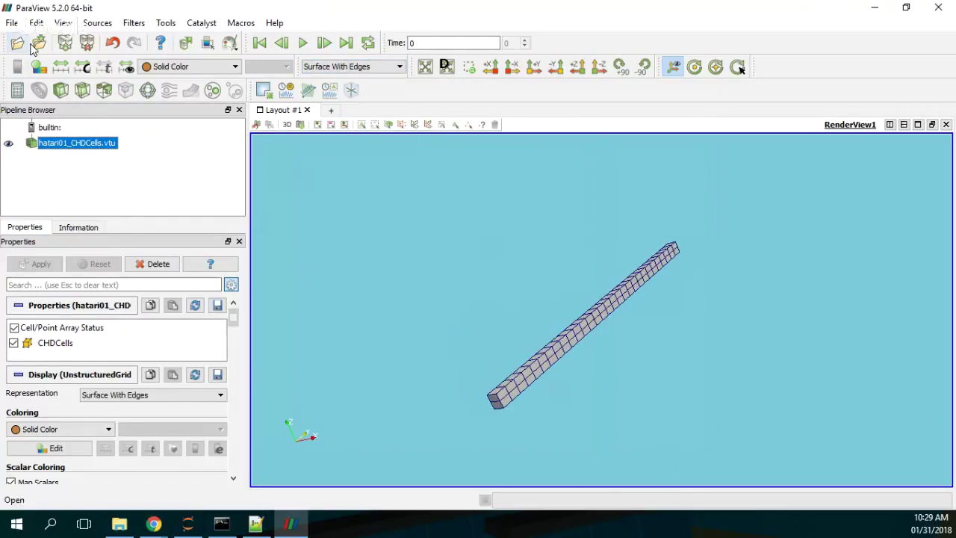
Step: Load hatari01_DRNCells.vtu and display the drain cells together with the CHD cells
{"action": "left_click", "coordinate": [17, 43]}
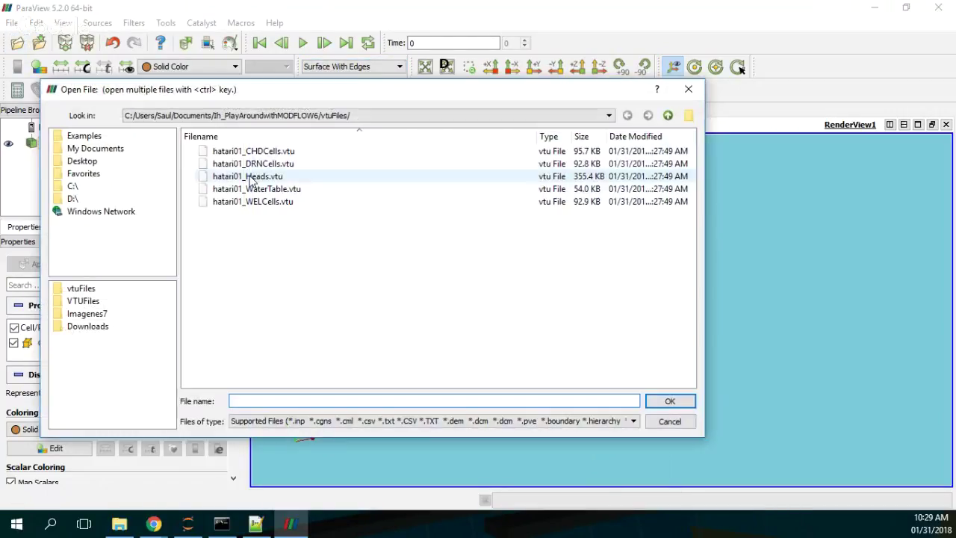
{"action": "double_click", "coordinate": [254, 165]}
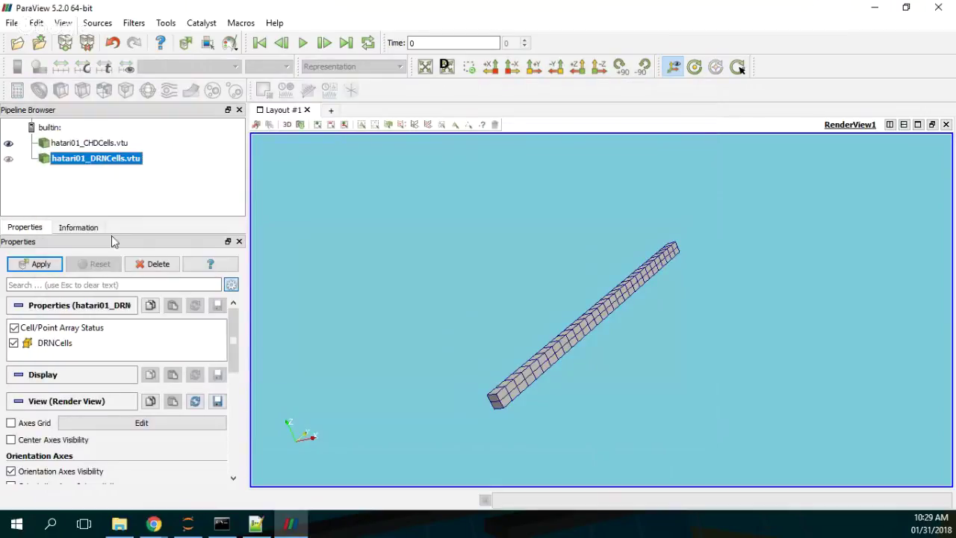
{"action": "left_click", "coordinate": [40, 266]}
{"action": "left_click_drag", "start_coordinate": [545, 351], "coordinate": [467, 282]}
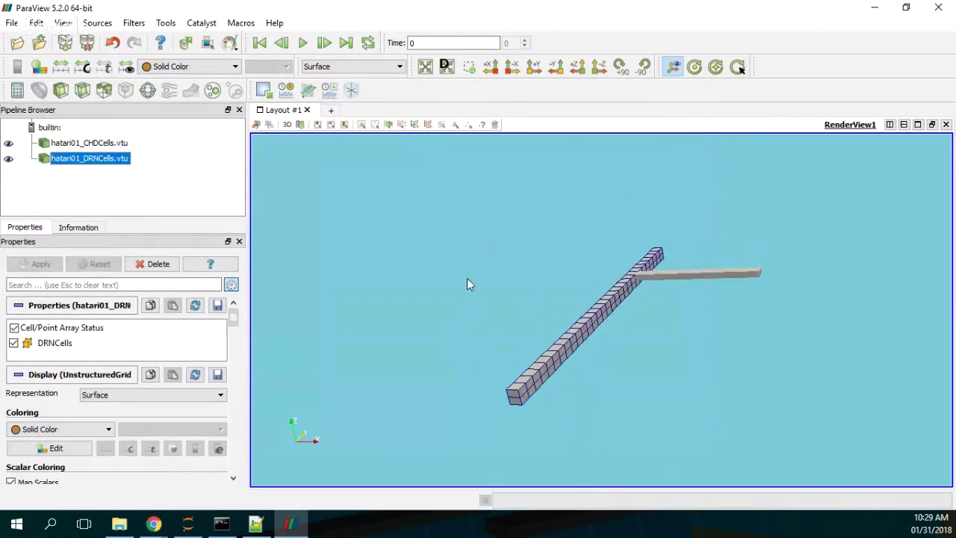
Step: Load hatari01_WELCells.vtu and display the well cells alongside the CHD and DRN cells
{"action": "left_click", "coordinate": [18, 45]}
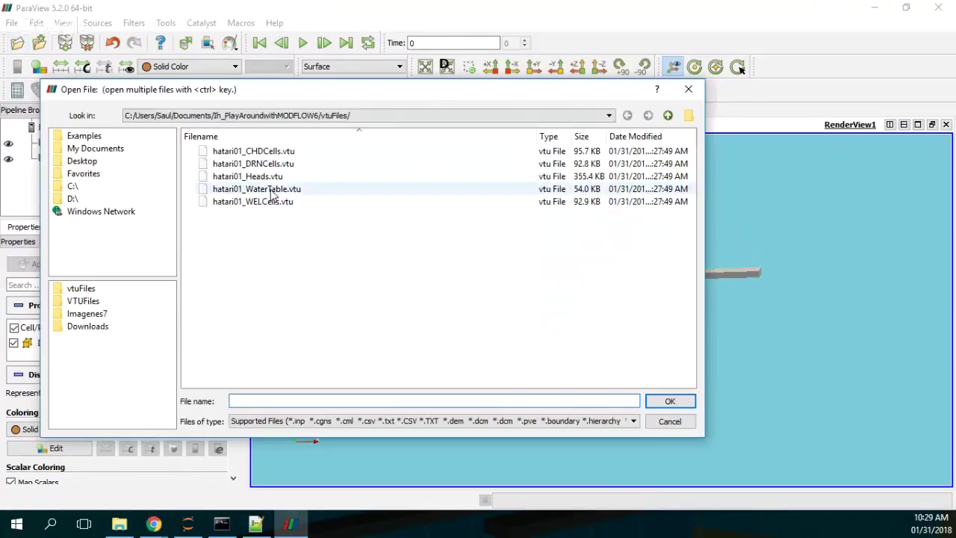
{"action": "double_click", "coordinate": [261, 201]}
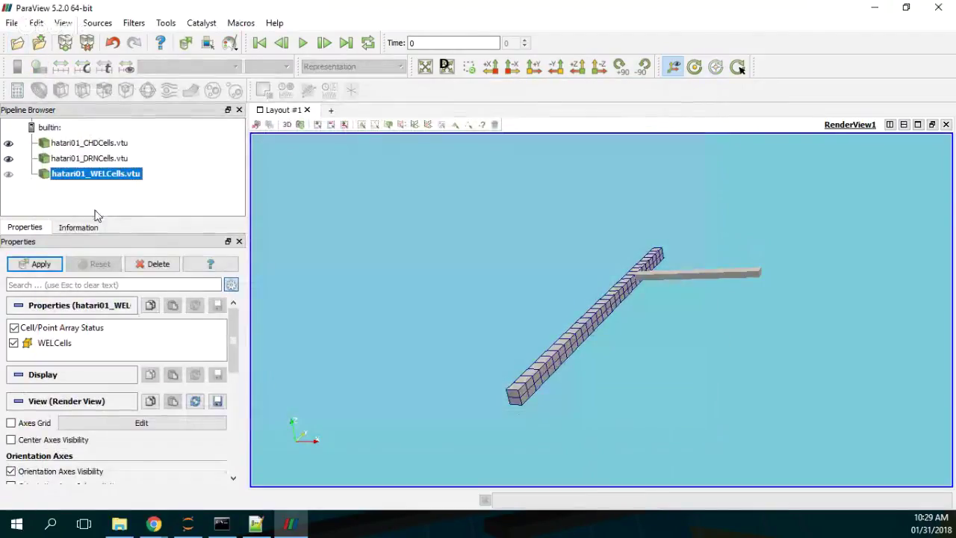
{"action": "left_click", "coordinate": [44, 266]}
{"action": "left_click_drag", "start_coordinate": [590, 329], "coordinate": [609, 351]}
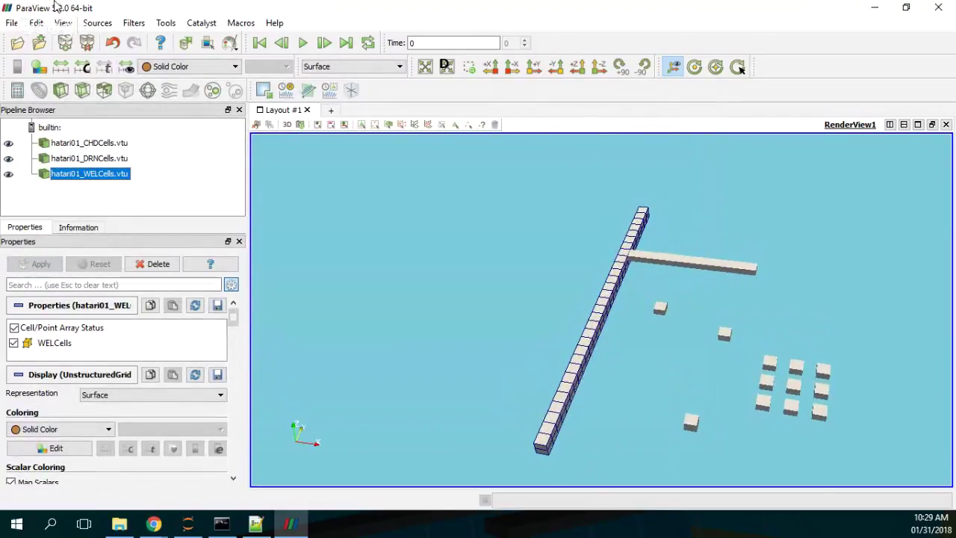
Step: Load hatari01_Heads.vtu from the vtuFiles folder and show it in the render view with the boundary cells
{"action": "left_click", "coordinate": [17, 42]}
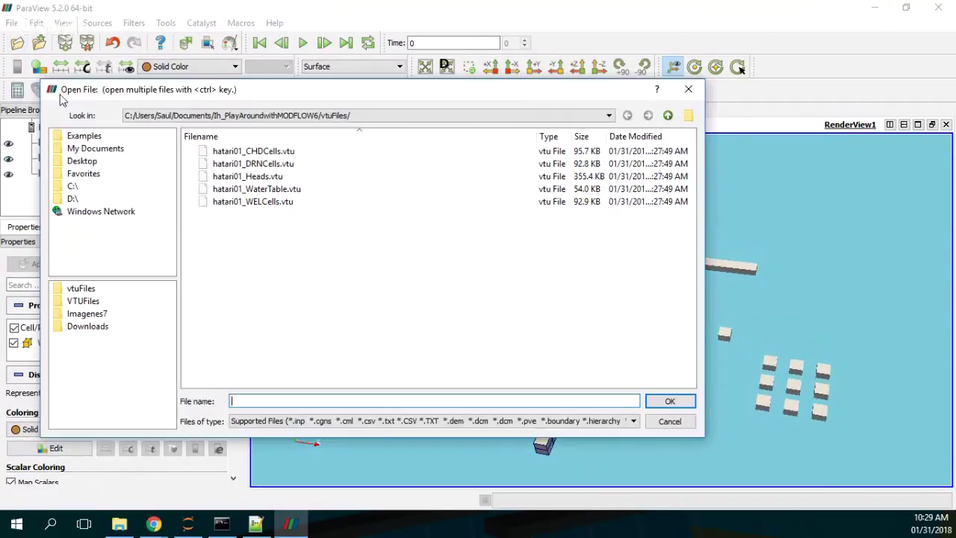
{"action": "left_click", "coordinate": [251, 178]}
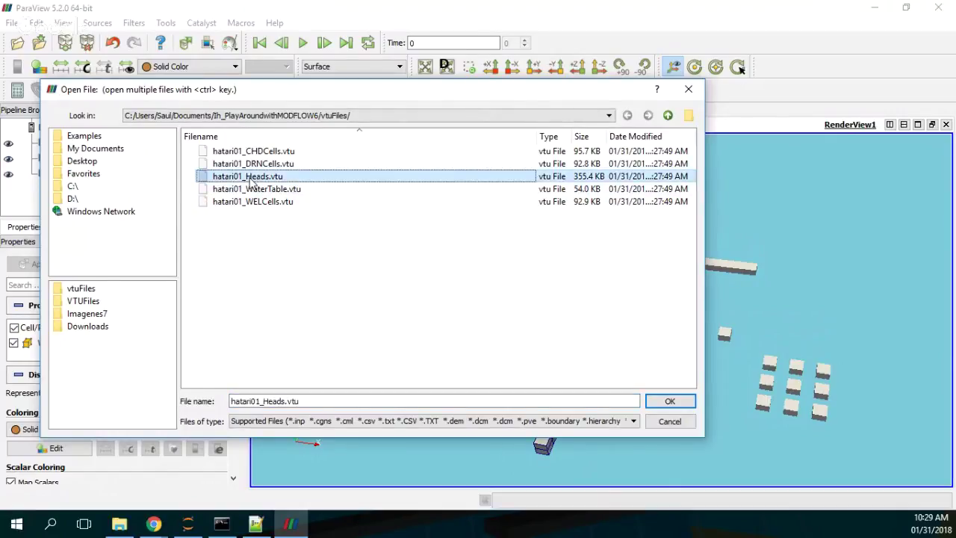
{"action": "left_click", "coordinate": [686, 403]}
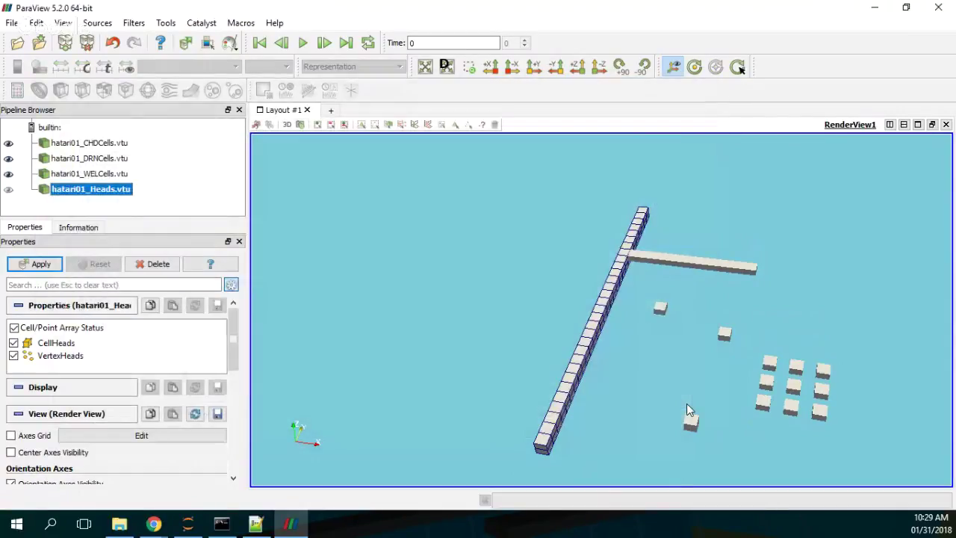
{"action": "left_click", "coordinate": [30, 268]}
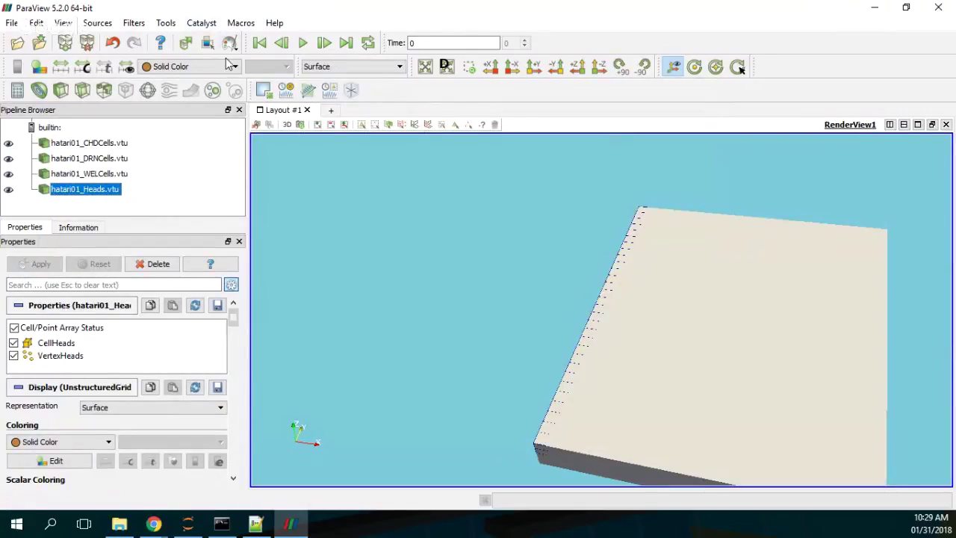
Step: Color the heads model by VertexHeads and switch its coloring to CellHeads
{"action": "left_click", "coordinate": [183, 67]}
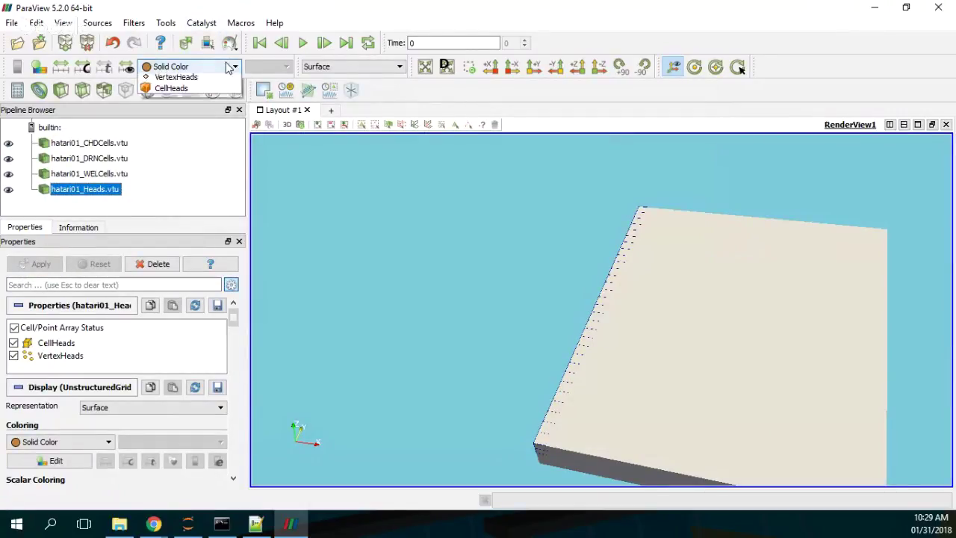
{"action": "left_click", "coordinate": [196, 90]}
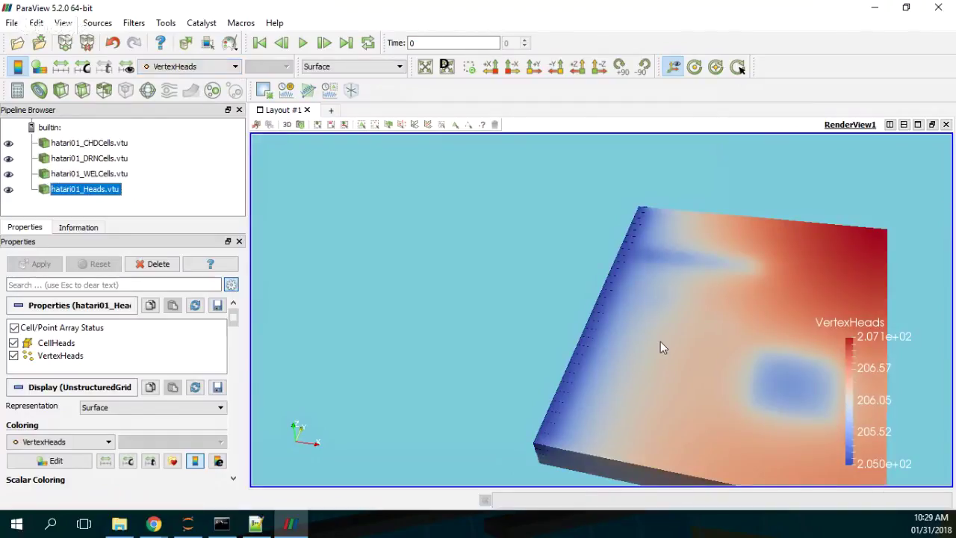
{"action": "left_click", "coordinate": [183, 67]}
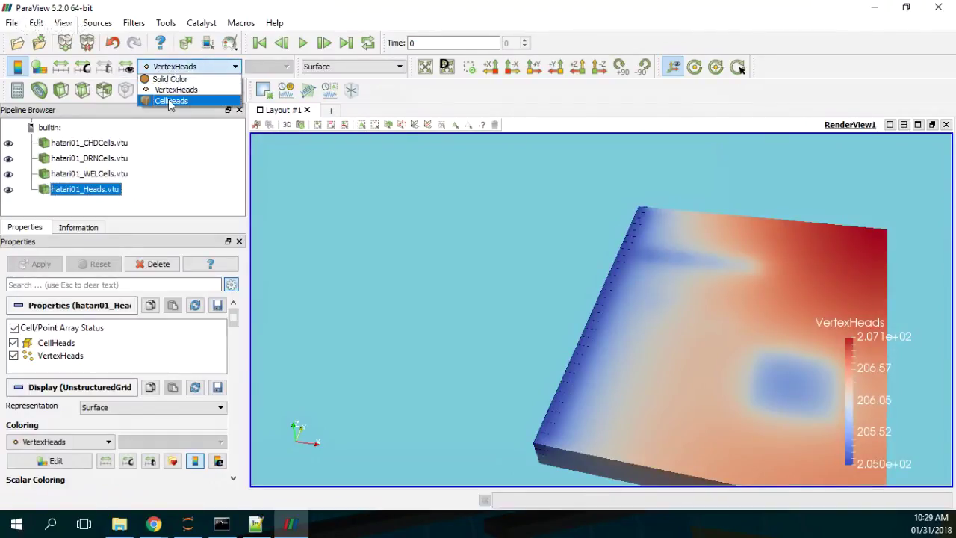
{"action": "left_click", "coordinate": [170, 101]}
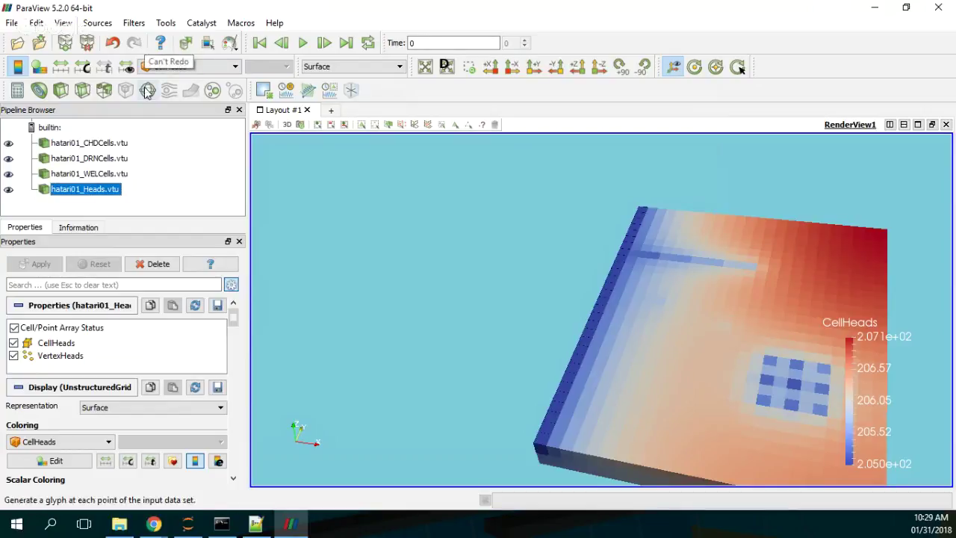
Step: Add a Contour filter to the heads by VertexHeads, with a series of evenly spaced isosurface values starting at 205
{"action": "left_click", "coordinate": [38, 90]}
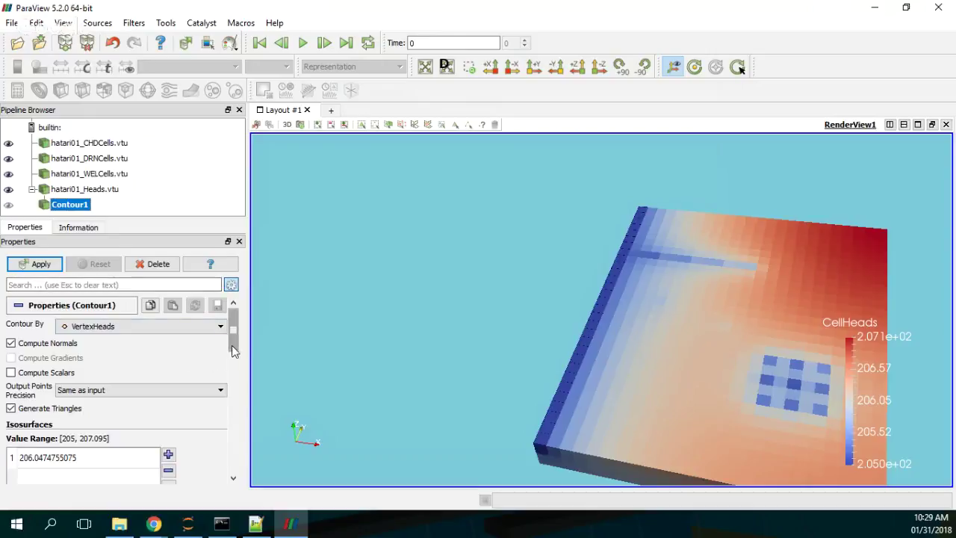
{"action": "scroll", "coordinate": [179, 367], "scroll_direction": "down", "scroll_amount": 3}
{"action": "left_click", "coordinate": [169, 357]}
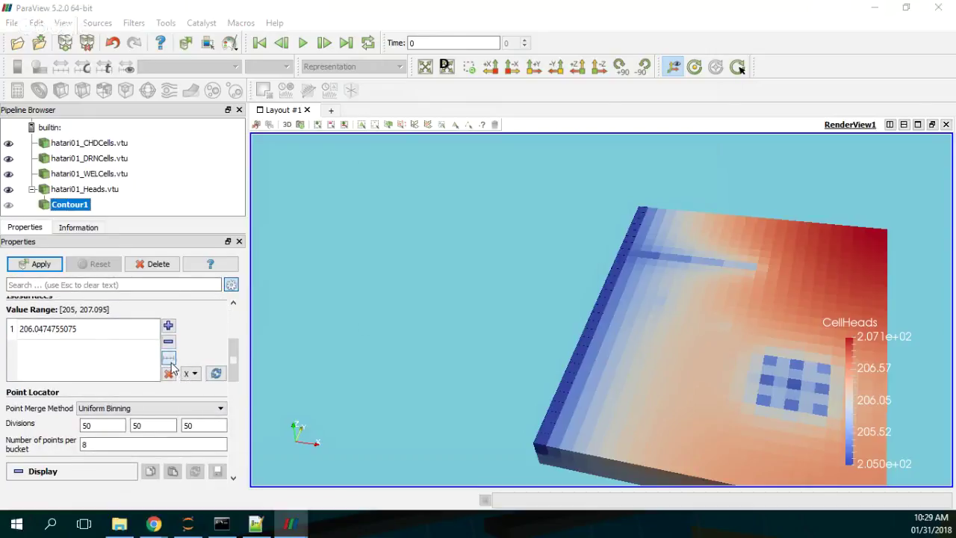
{"action": "left_click", "coordinate": [482, 301]}
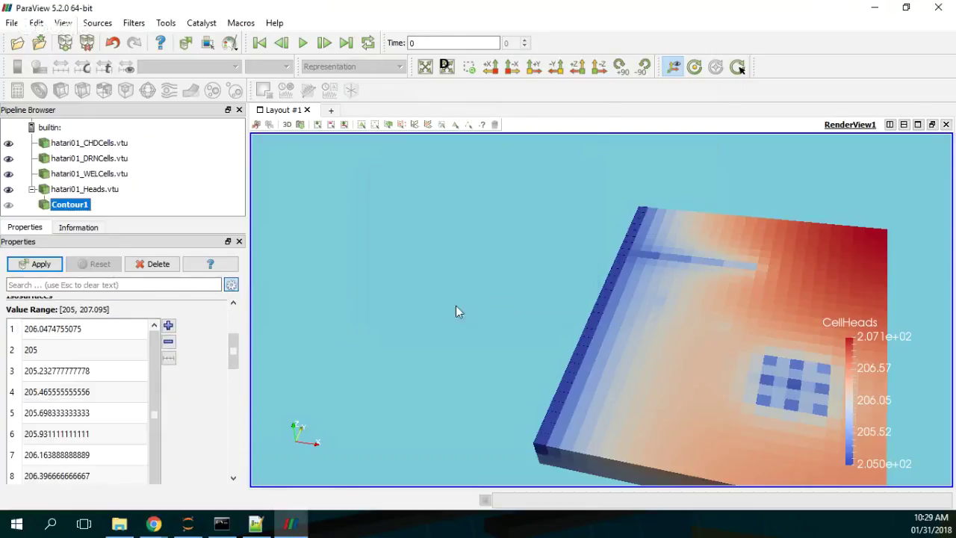
Step: Remove the 206.0474755075 isosurface value, generate the head contours and view them from above and below
{"action": "left_click", "coordinate": [41, 336]}
{"action": "left_click", "coordinate": [168, 341]}
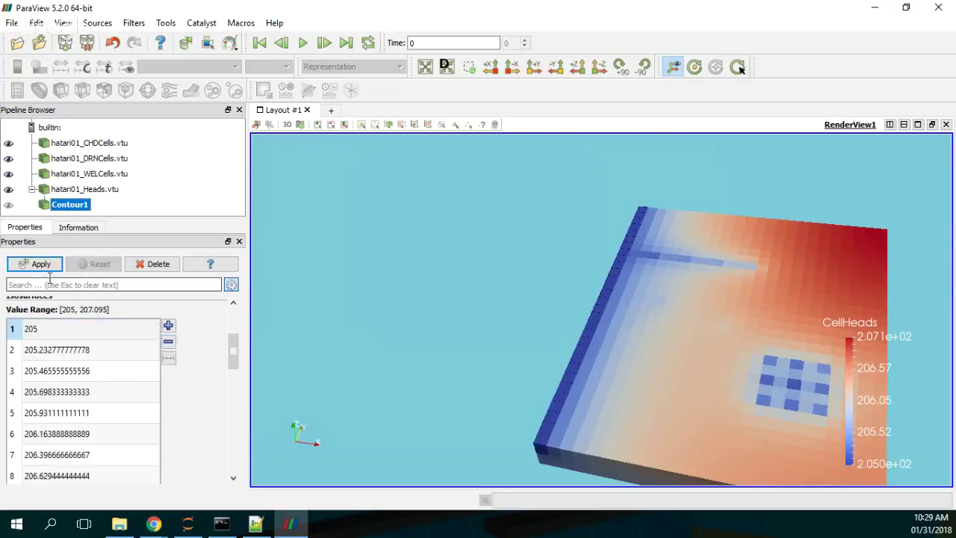
{"action": "left_click", "coordinate": [39, 266]}
{"action": "mouse_move", "coordinate": [569, 407]}
{"action": "left_mouse_down"}
{"action": "mouse_move", "coordinate": [565, 383]}
{"action": "mouse_move", "coordinate": [535, 395]}
{"action": "mouse_move", "coordinate": [553, 397]}
{"action": "left_mouse_up"}
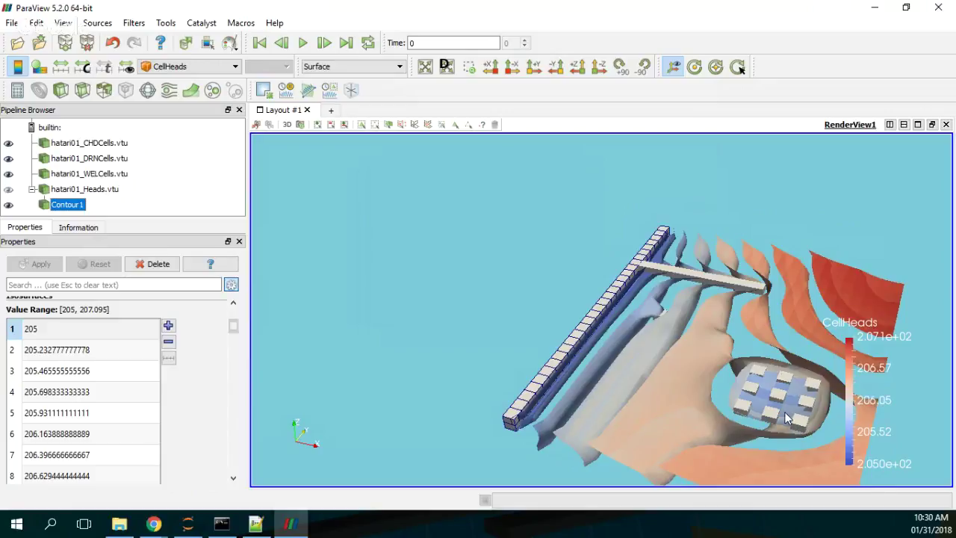
{"action": "left_click_drag", "start_coordinate": [784, 412], "coordinate": [743, 381]}
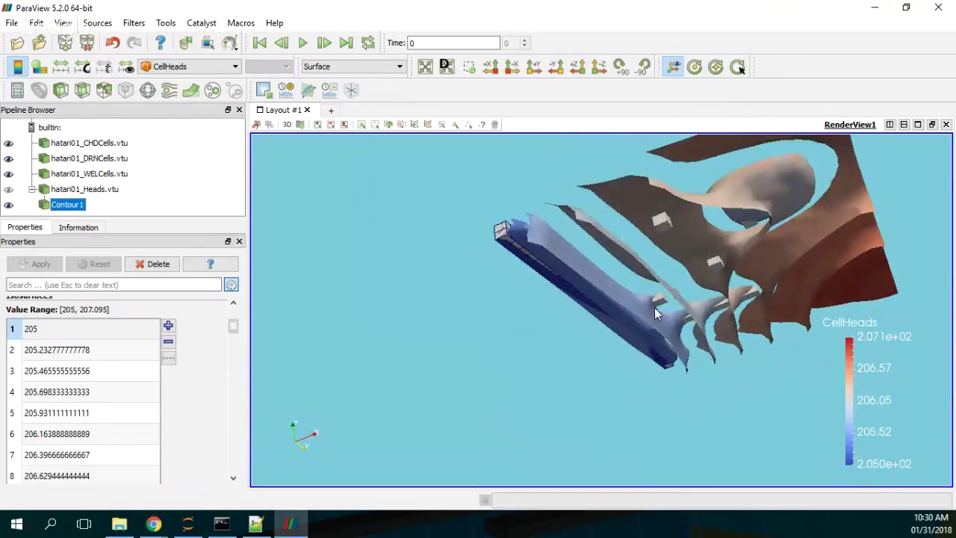
{"action": "left_click_drag", "start_coordinate": [669, 314], "coordinate": [632, 359]}
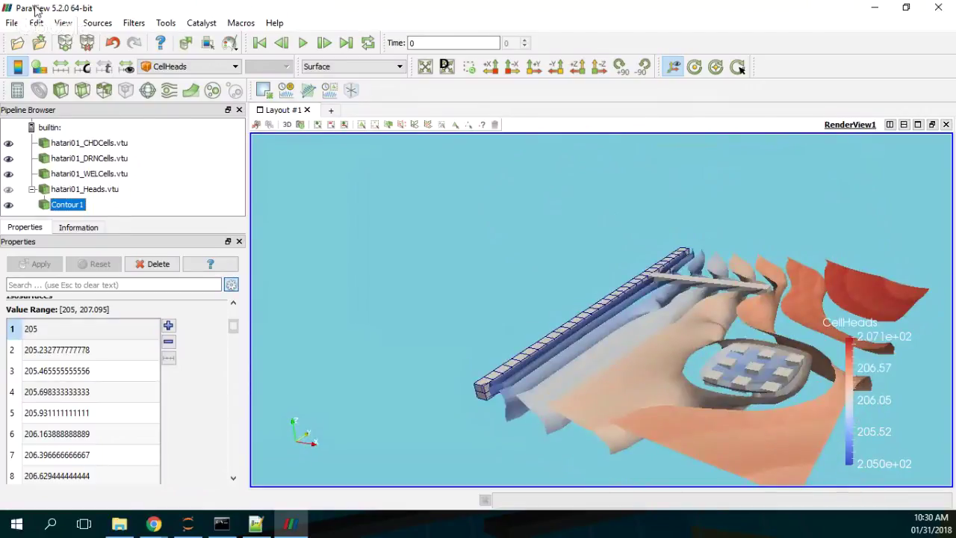
Step: Load hatari01_WaterTable.vtu and display the water table surface together with the head contours
{"action": "left_click", "coordinate": [17, 43]}
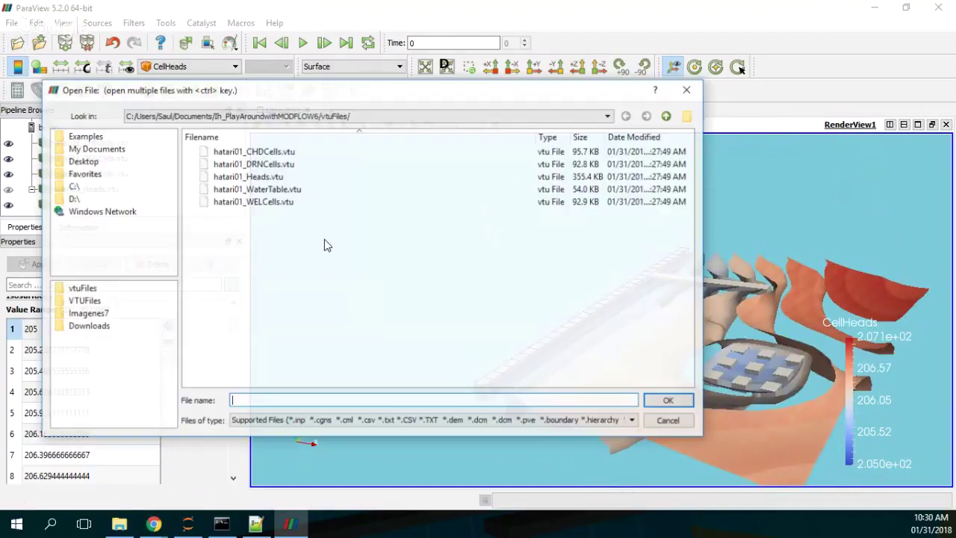
{"action": "double_click", "coordinate": [254, 190]}
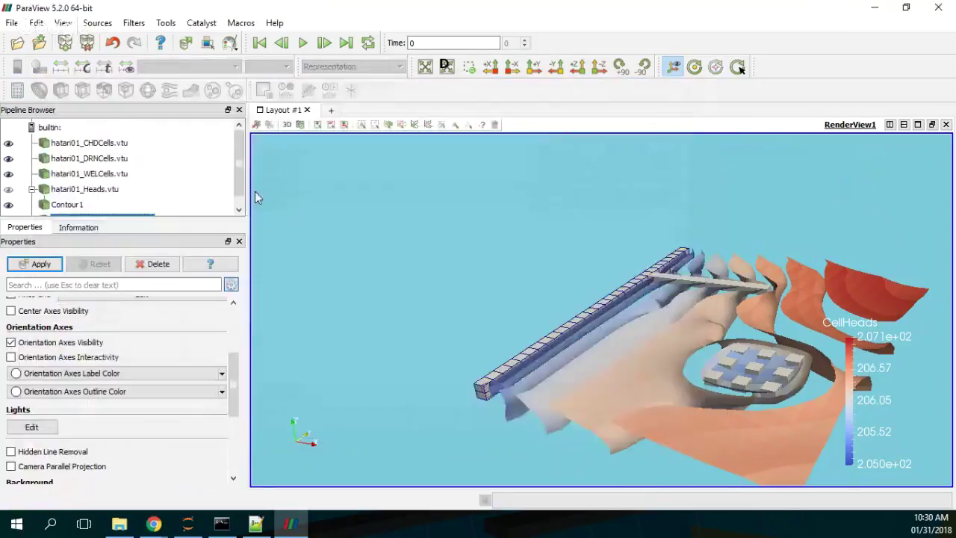
{"action": "left_click", "coordinate": [54, 263]}
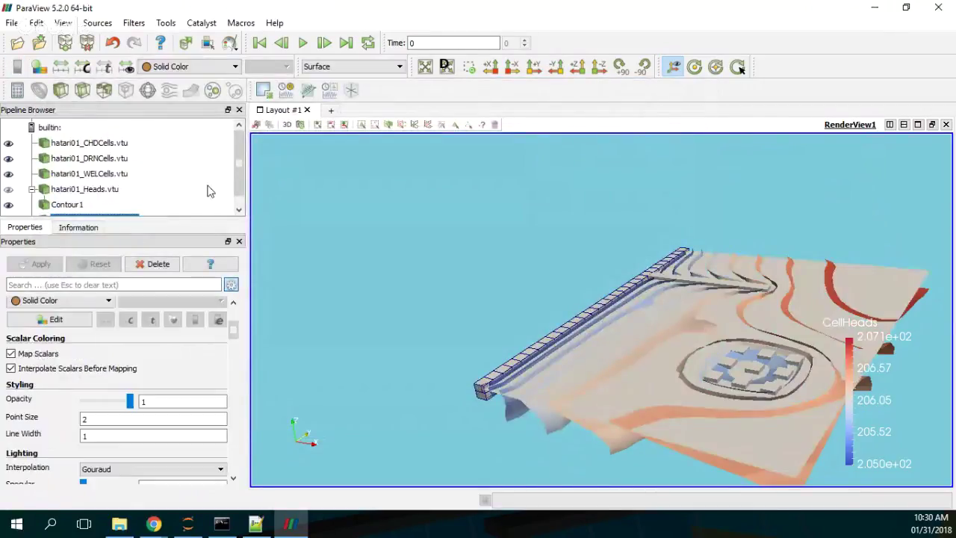
Step: Color the water table surface by WaterTableElev and view it in 3D
{"action": "left_click", "coordinate": [193, 67]}
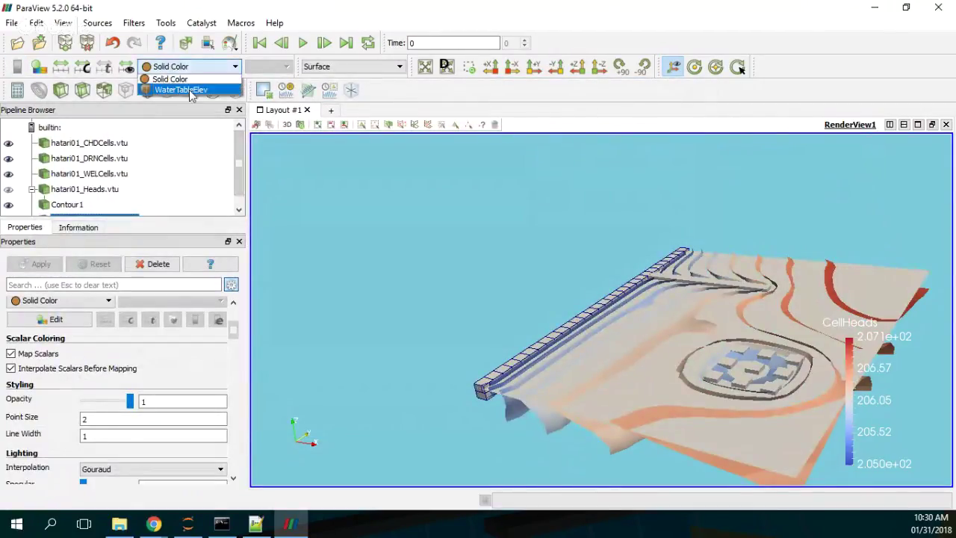
{"action": "left_click", "coordinate": [191, 91]}
{"action": "left_click_drag", "start_coordinate": [655, 388], "coordinate": [675, 384]}
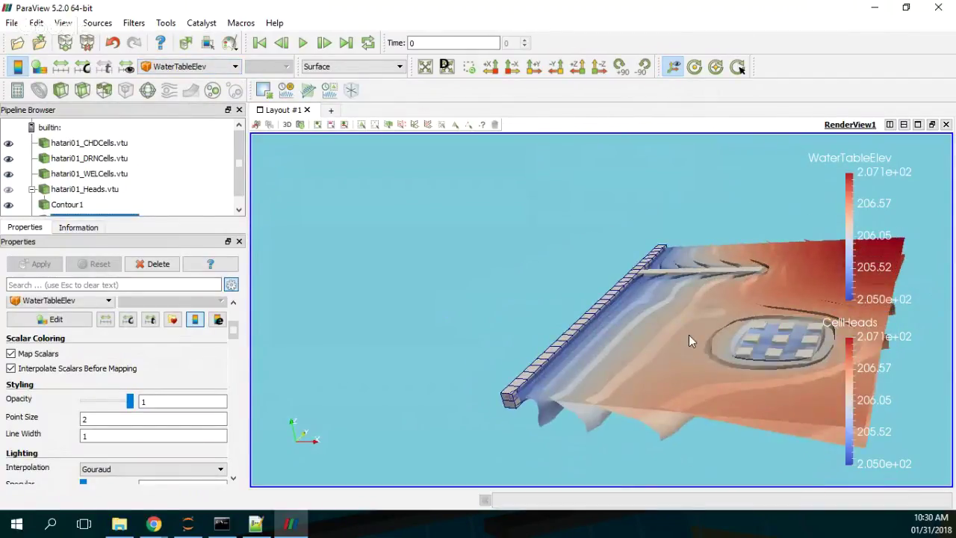
{"action": "left_click_drag", "start_coordinate": [689, 335], "coordinate": [511, 301]}
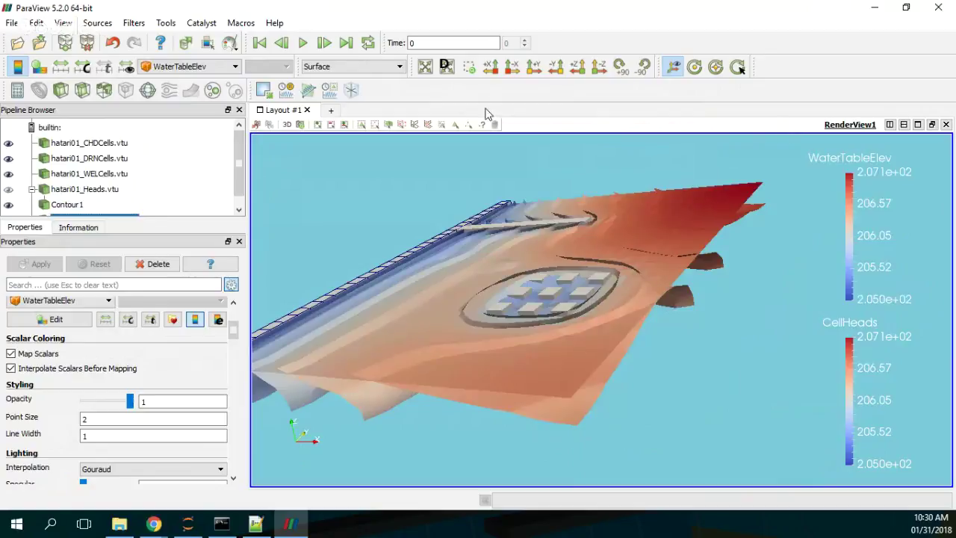
Step: Hide the WaterTableElev color legend of the water table and the CellHeads legend of the contours
{"action": "left_click", "coordinate": [18, 67]}
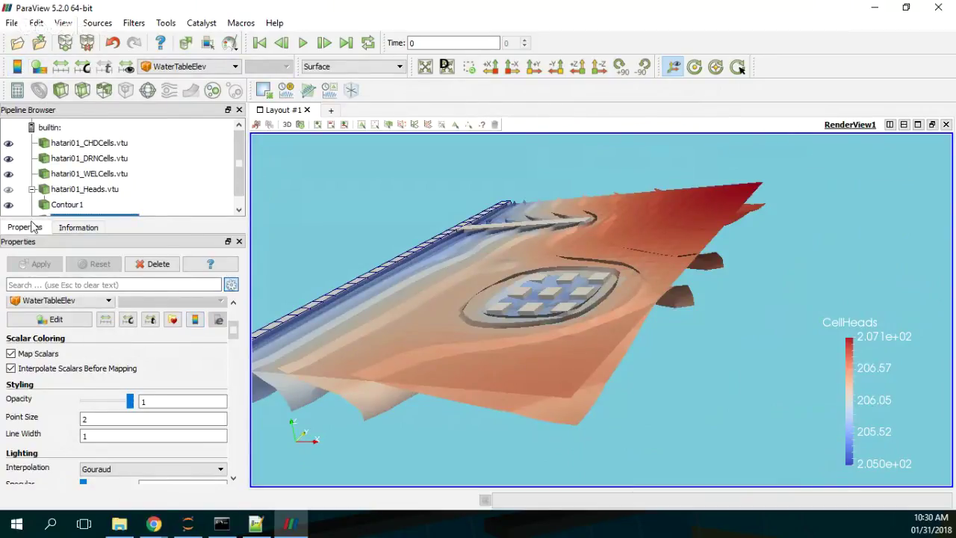
{"action": "scroll", "coordinate": [240, 193], "scroll_direction": "down", "scroll_amount": 1}
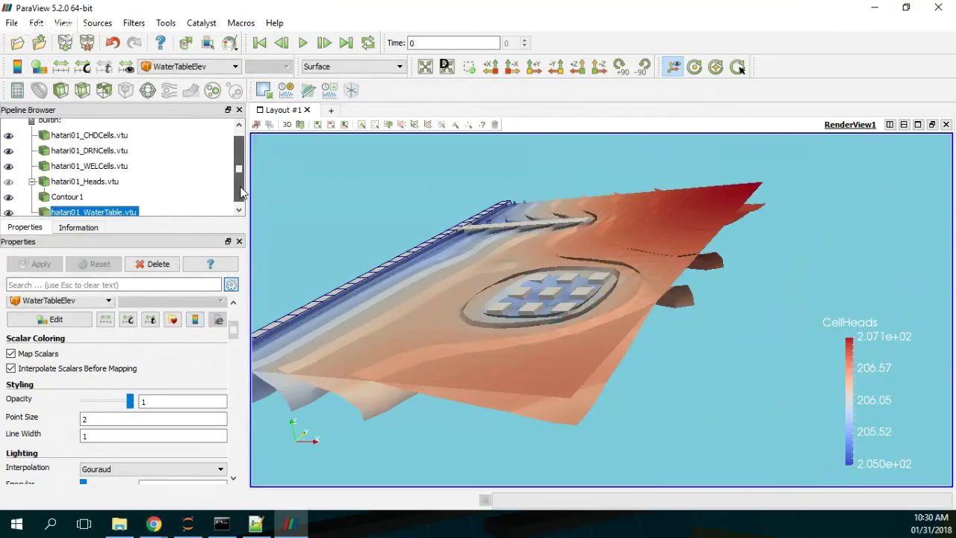
{"action": "left_click", "coordinate": [66, 197]}
{"action": "left_click", "coordinate": [18, 66]}
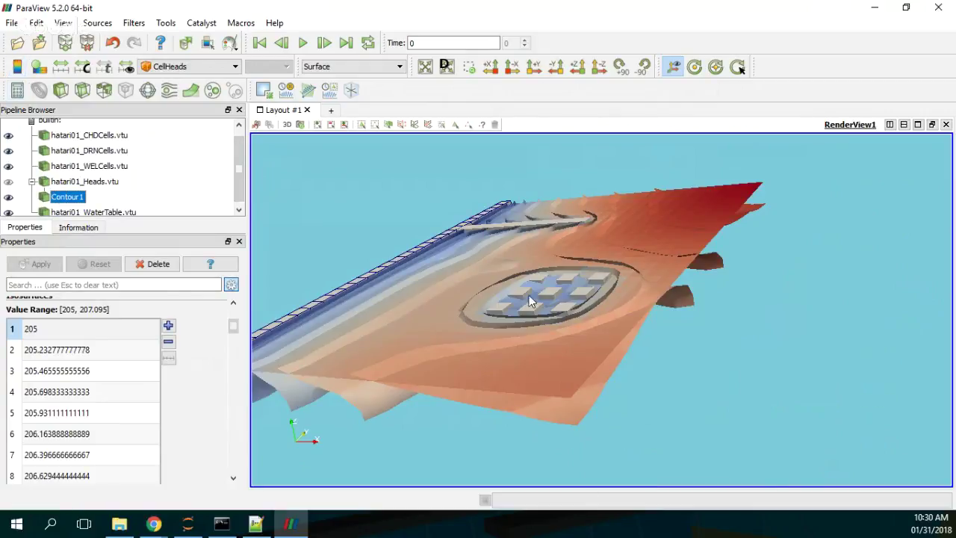
Step: Examine the water table, head contours and boundary cells from above, from below and from the side
{"action": "left_click_drag", "start_coordinate": [528, 301], "coordinate": [668, 310]}
{"action": "left_click_drag", "start_coordinate": [544, 214], "coordinate": [545, 174]}
{"action": "scroll", "coordinate": [683, 302], "scroll_direction": "up", "scroll_amount": 3}
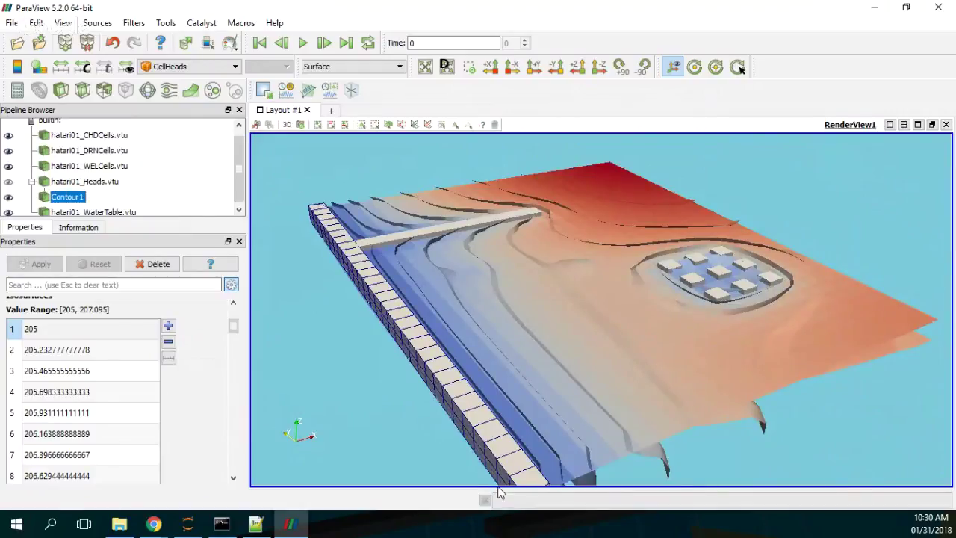
{"action": "left_click_drag", "start_coordinate": [699, 300], "coordinate": [640, 257]}
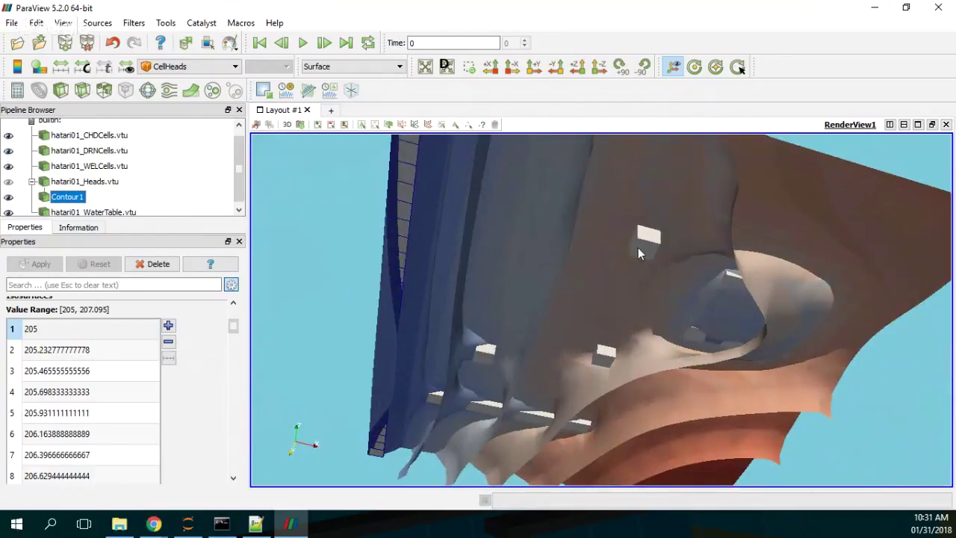
{"action": "mouse_move", "coordinate": [567, 318]}
{"action": "left_mouse_down"}
{"action": "mouse_move", "coordinate": [584, 293]}
{"action": "mouse_move", "coordinate": [581, 312]}
{"action": "left_mouse_up"}
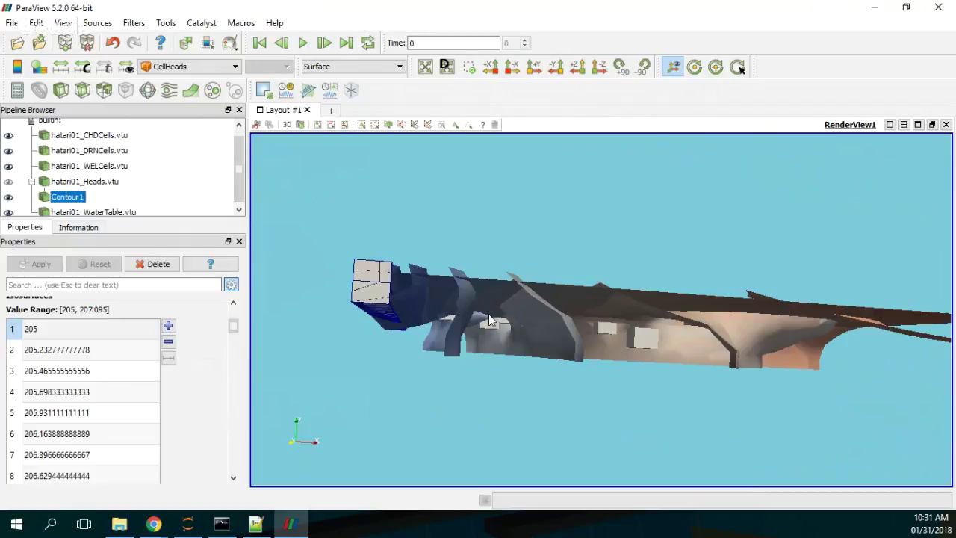
{"action": "left_click_drag", "start_coordinate": [602, 320], "coordinate": [577, 357]}
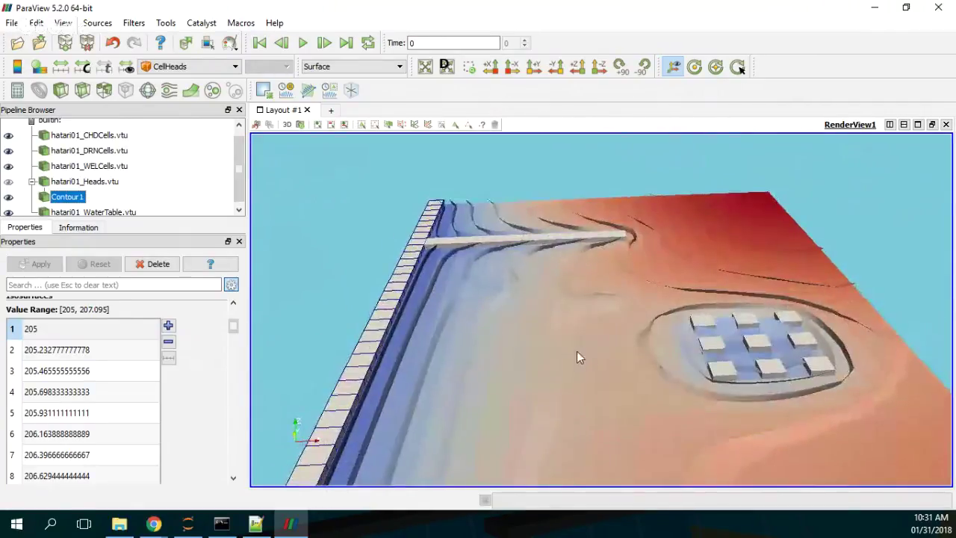
Step: Clip the head contours with a plane normal to Y and view the clipped result
{"action": "left_click", "coordinate": [60, 89]}
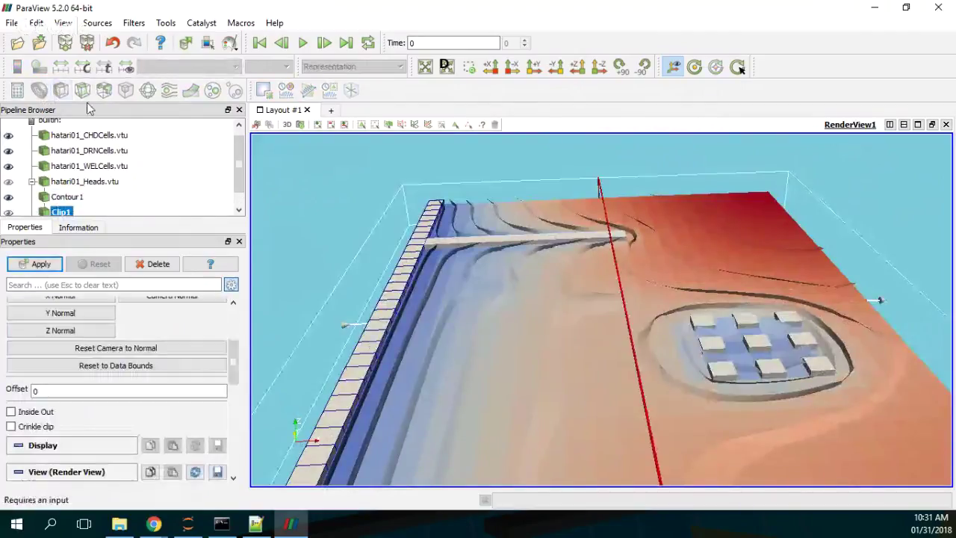
{"action": "left_click", "coordinate": [75, 313]}
{"action": "left_click", "coordinate": [34, 265]}
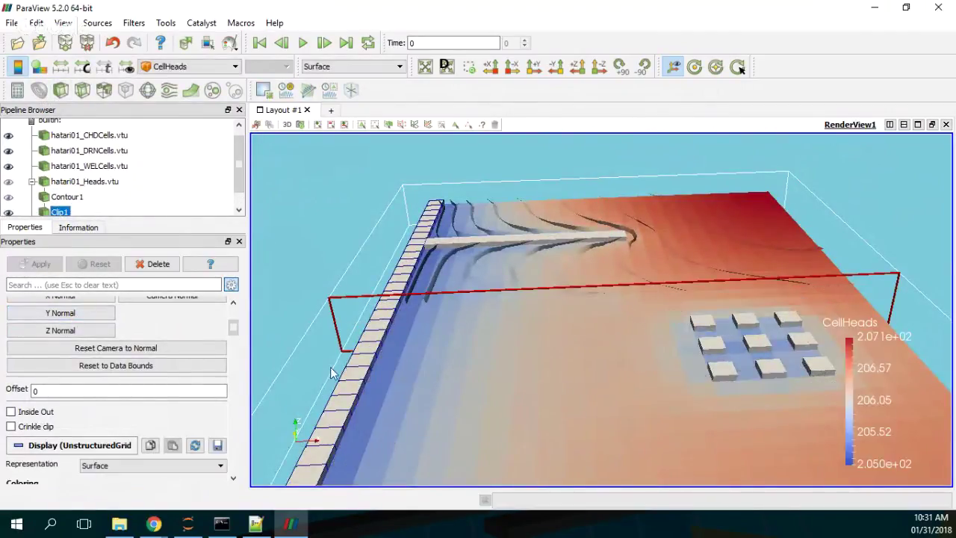
{"action": "mouse_move", "coordinate": [429, 410]}
{"action": "left_mouse_down"}
{"action": "mouse_move", "coordinate": [429, 378]}
{"action": "mouse_move", "coordinate": [429, 399]}
{"action": "left_mouse_up"}
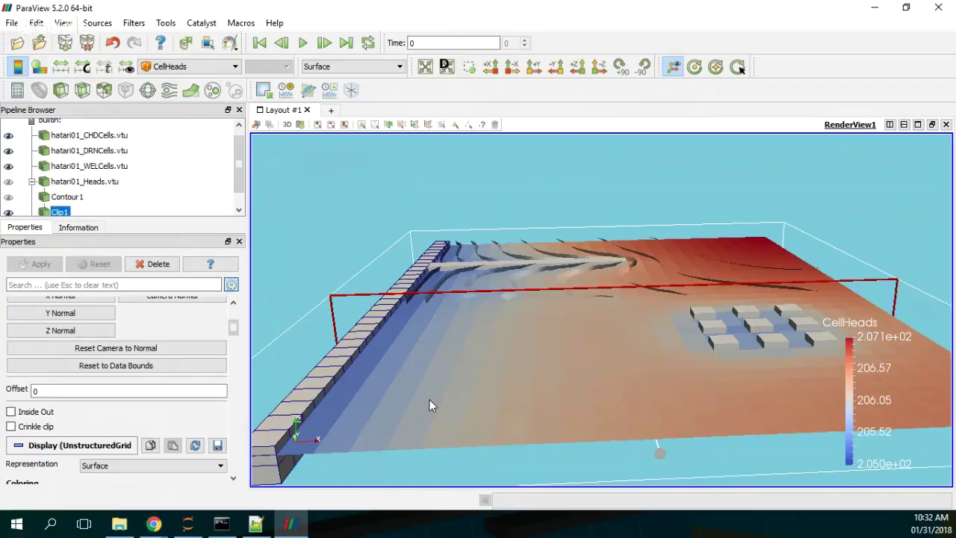
Step: Switch to Chrome and browse the Hatari Labs blog page down to its latest posts
{"action": "left_click", "coordinate": [153, 524]}
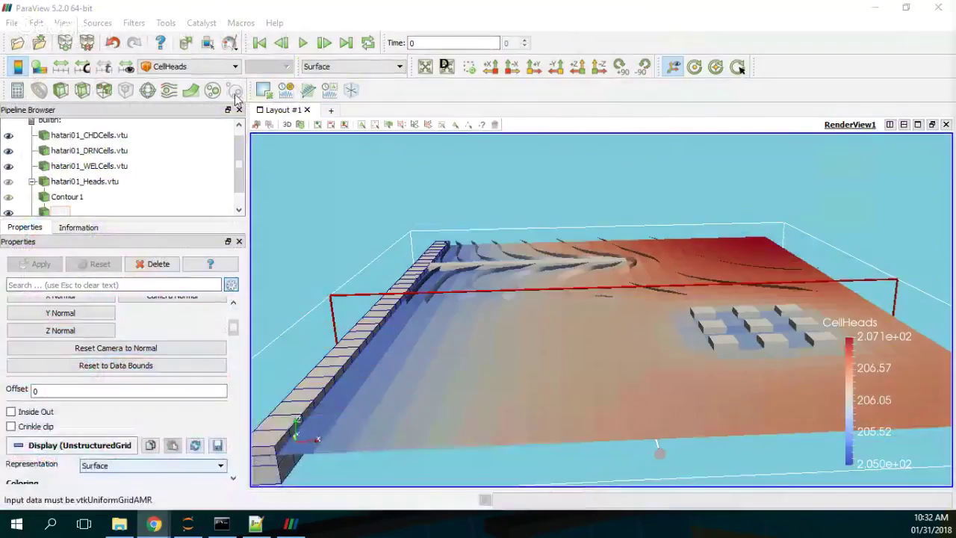
{"action": "mouse_move", "coordinate": [153, 524]}
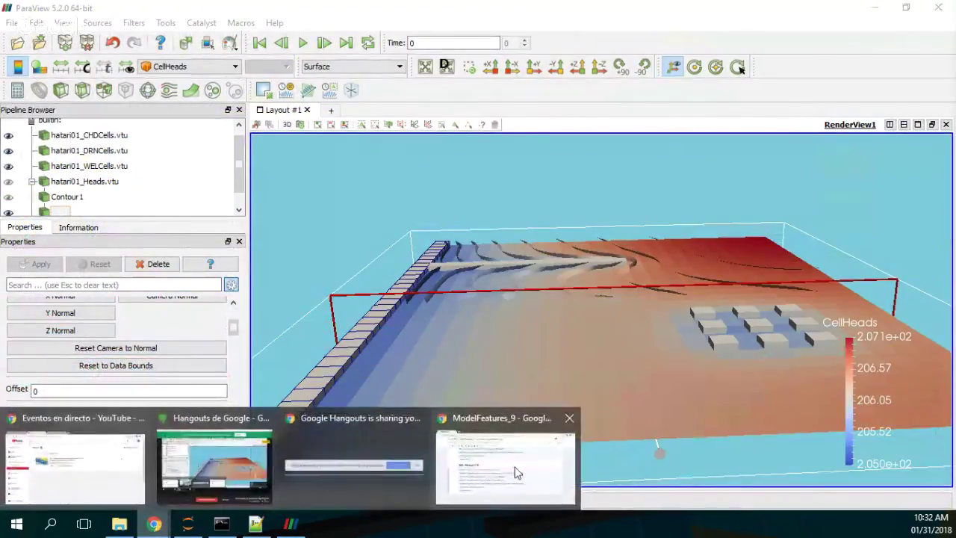
{"action": "left_click", "coordinate": [504, 470]}
{"action": "left_click", "coordinate": [158, 11]}
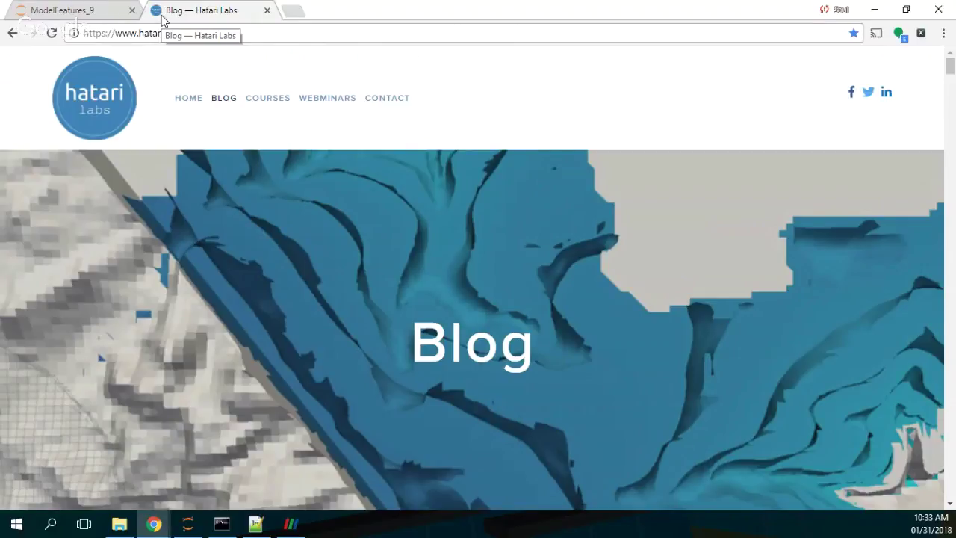
{"action": "scroll", "coordinate": [250, 109], "scroll_direction": "down", "scroll_amount": 3}
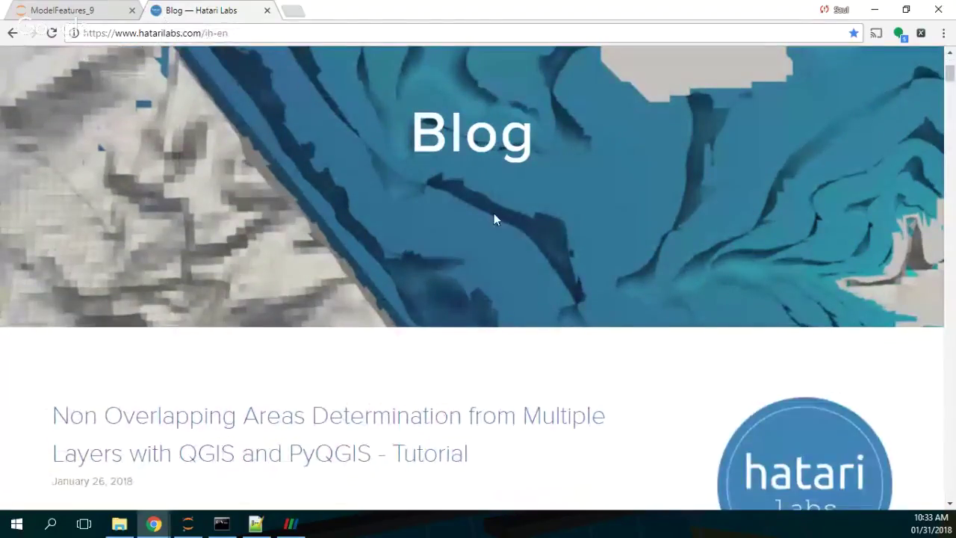
{"action": "scroll", "coordinate": [494, 217], "scroll_direction": "down", "scroll_amount": 10}
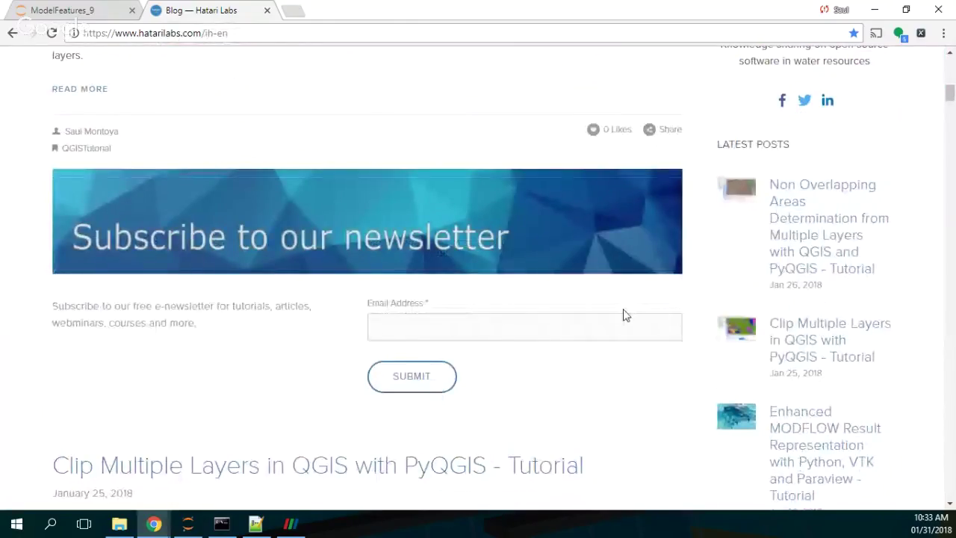
{"action": "scroll", "coordinate": [624, 314], "scroll_direction": "up", "scroll_amount": 2}
{"action": "scroll", "coordinate": [672, 284], "scroll_direction": "down", "scroll_amount": 1}
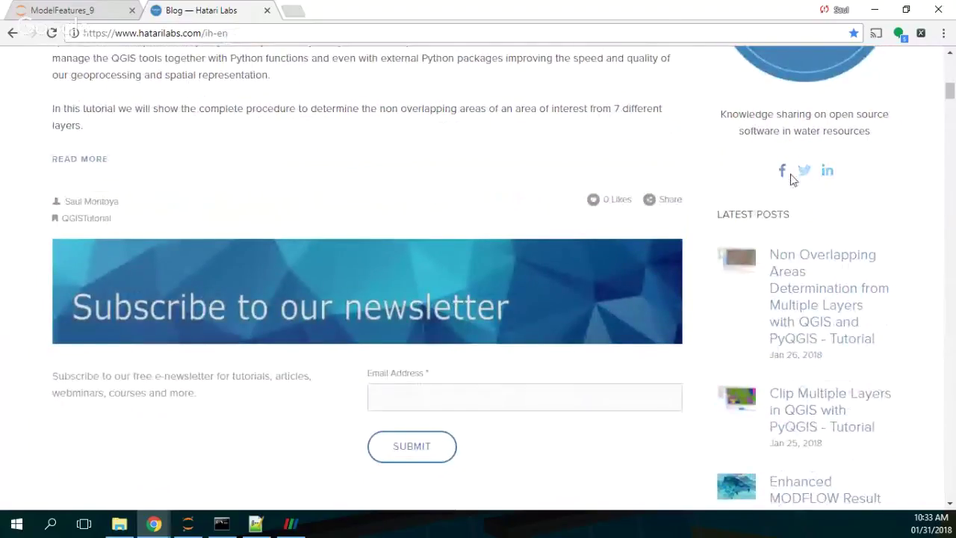